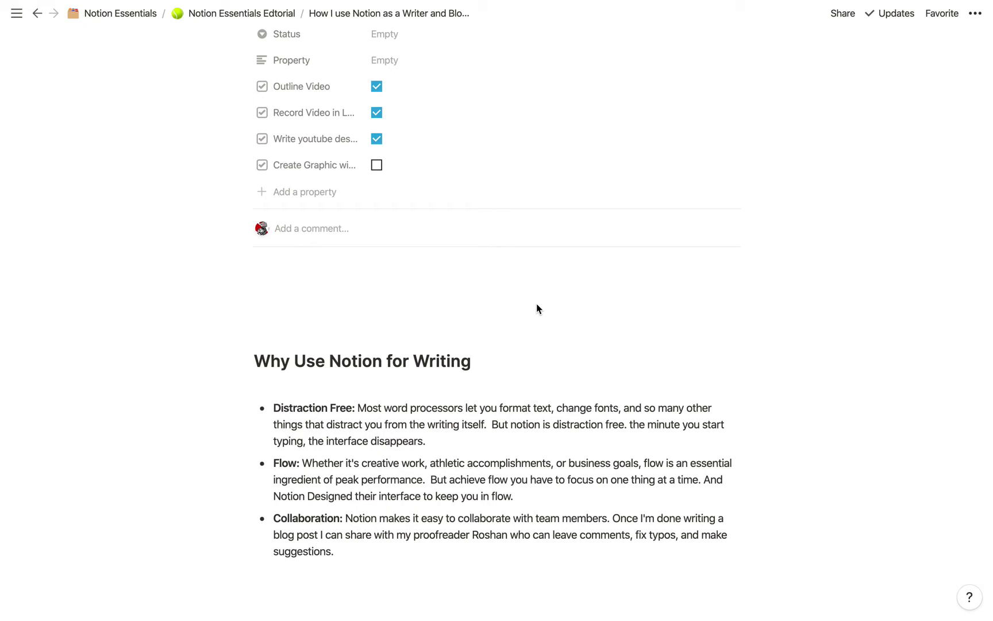
- Insert several blank lines below the Collaboration bullet in the Why Use Notion for Writing section
scroll(619, 381, down, 1)
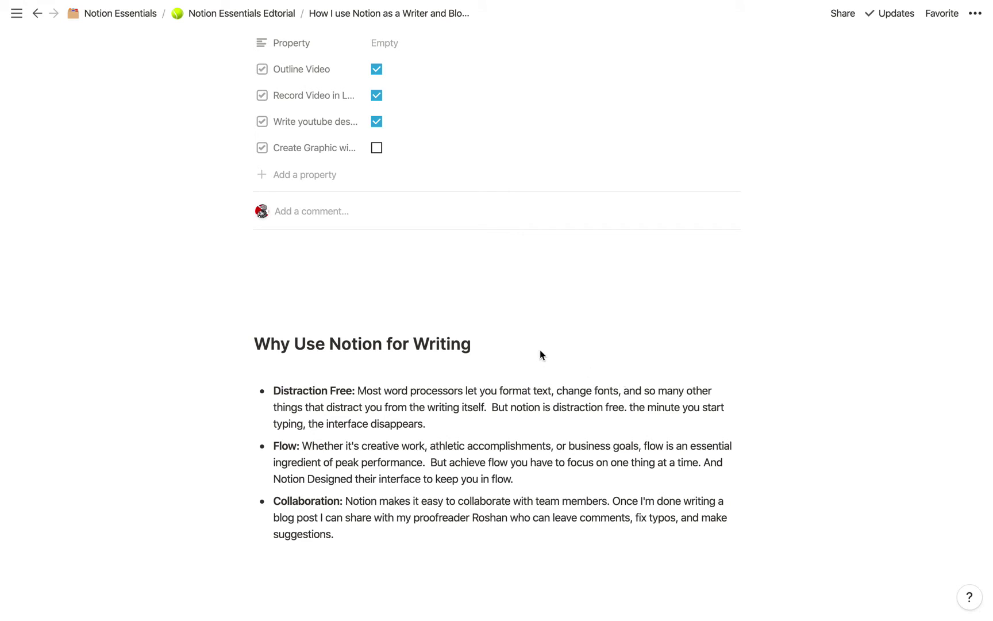
scroll(399, 313, down, 5)
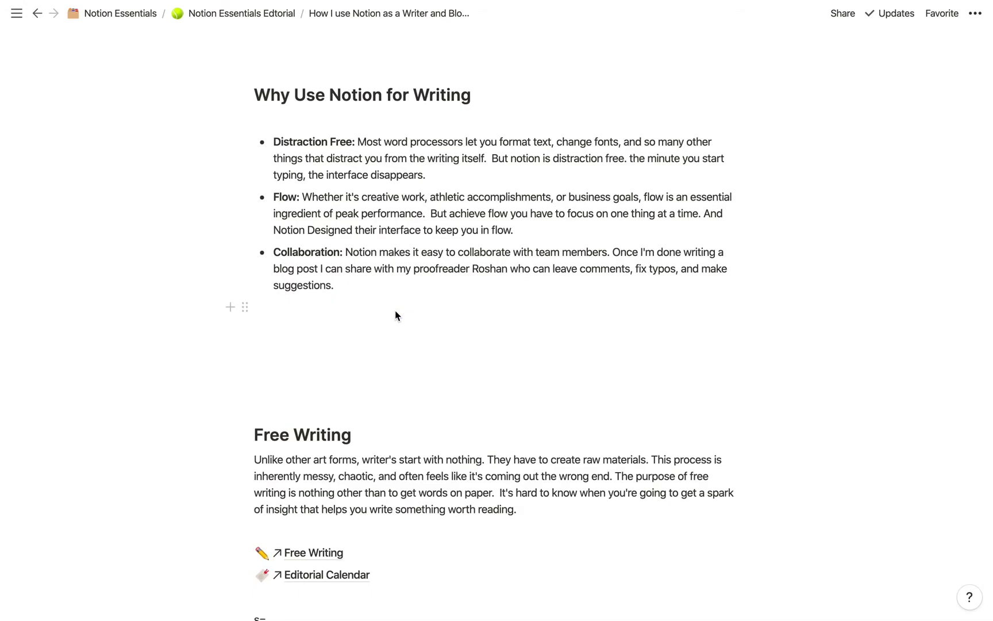
click(395, 313)
key(Return)
key(Return)
key(Return)
key(Return)
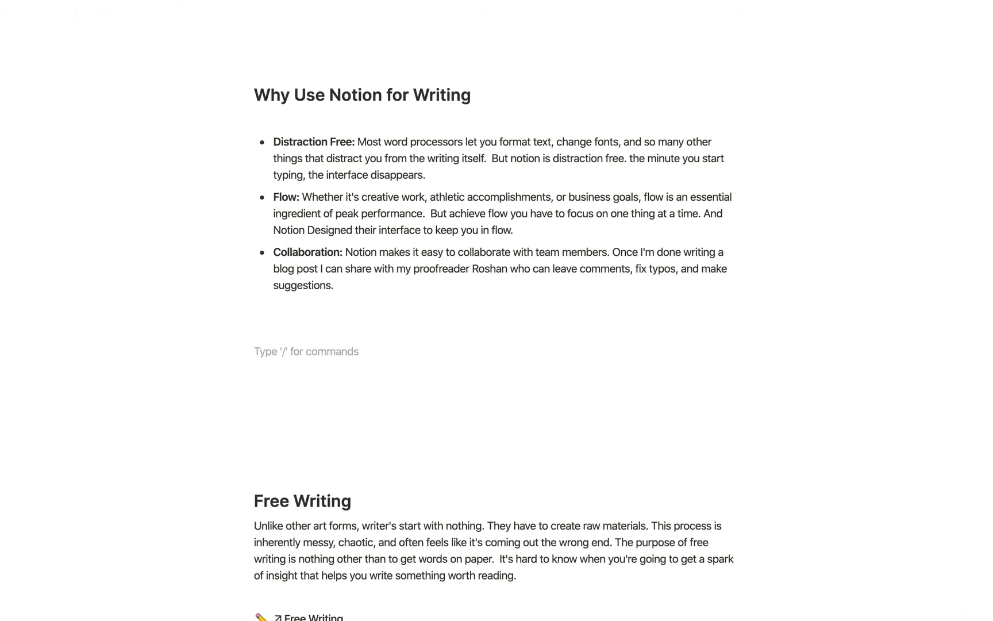
- Enter the trial word "There" on a blank line below the Collaboration bullet and erase it again
text(Th)
key(BackSpace)
key(BackSpace)
key(BackSpace)
text(Th)
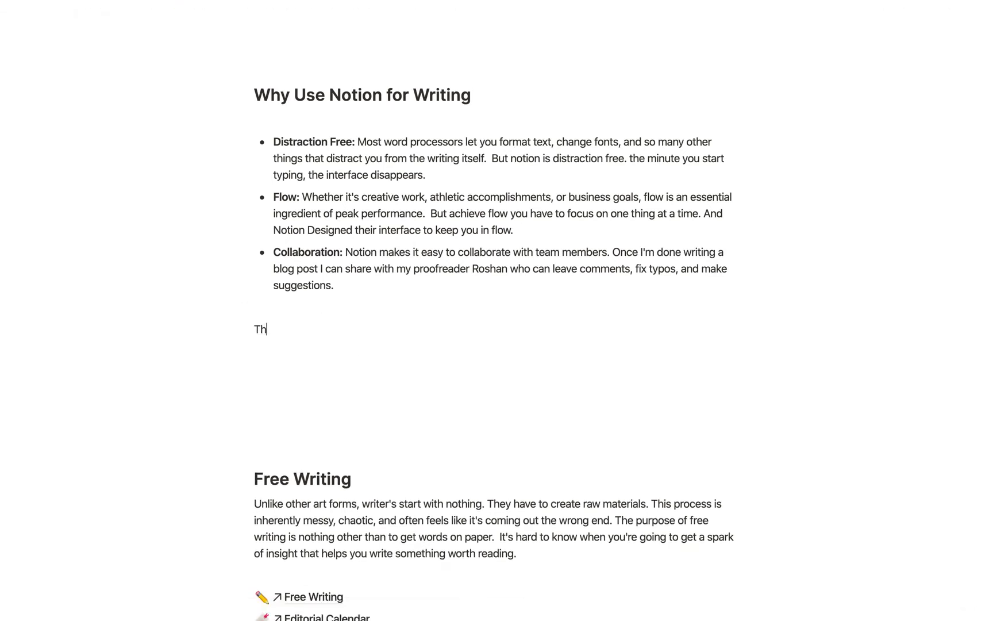
text(ere)
key(BackSpace)
key(BackSpace)
key(BackSpace)
key(BackSpace)
key(BackSpace)
key(Return)
key(Return)
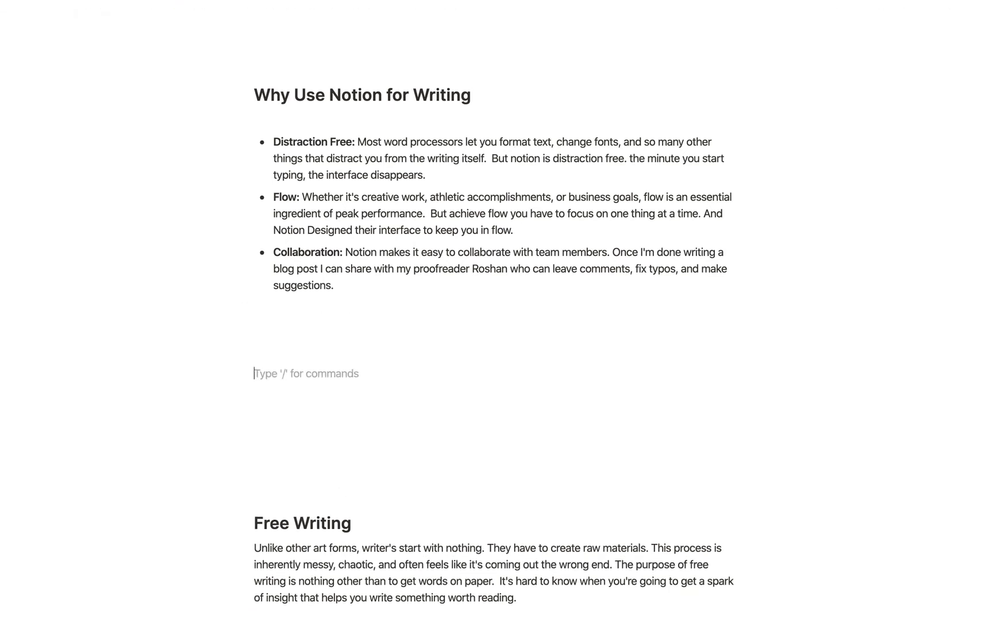
text(T)
key(BackSpace)
key(BackSpace)
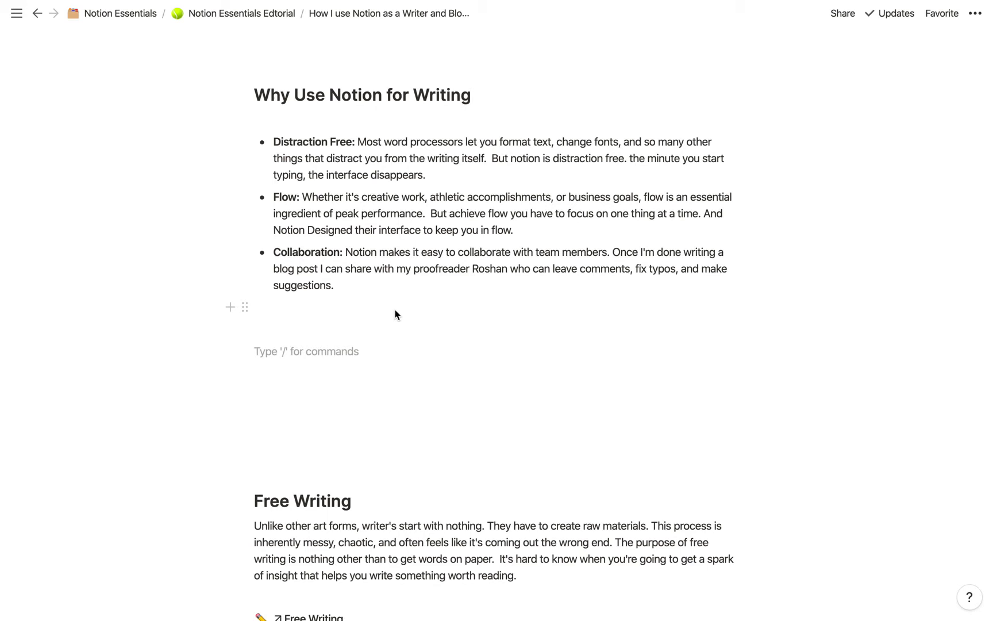
- Remove the extra blank lines above the Free Writing heading
scroll(380, 362, down, 1)
scroll(479, 379, down, 5)
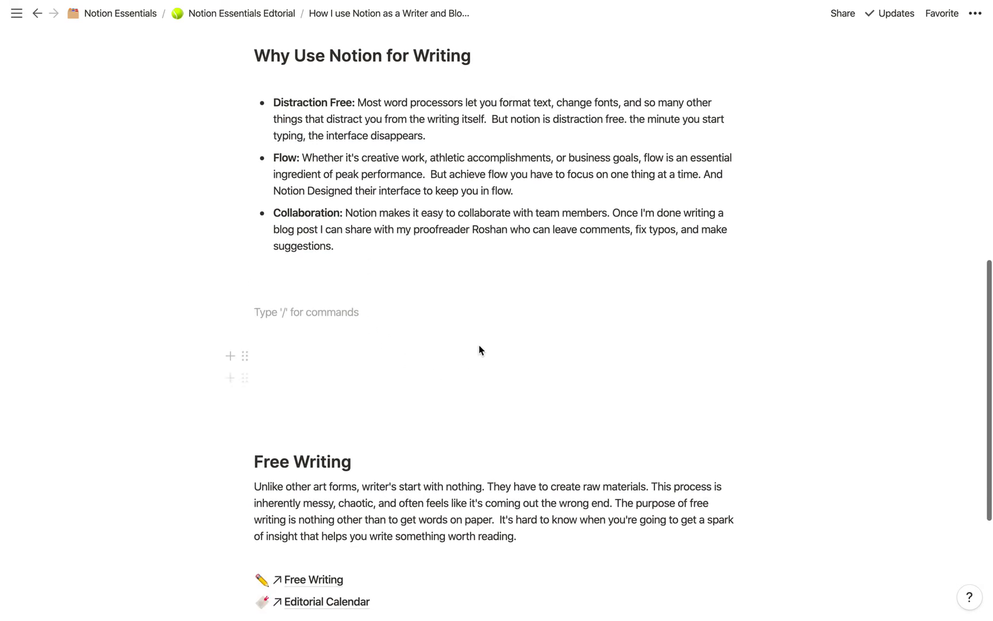
scroll(485, 374, down, 3)
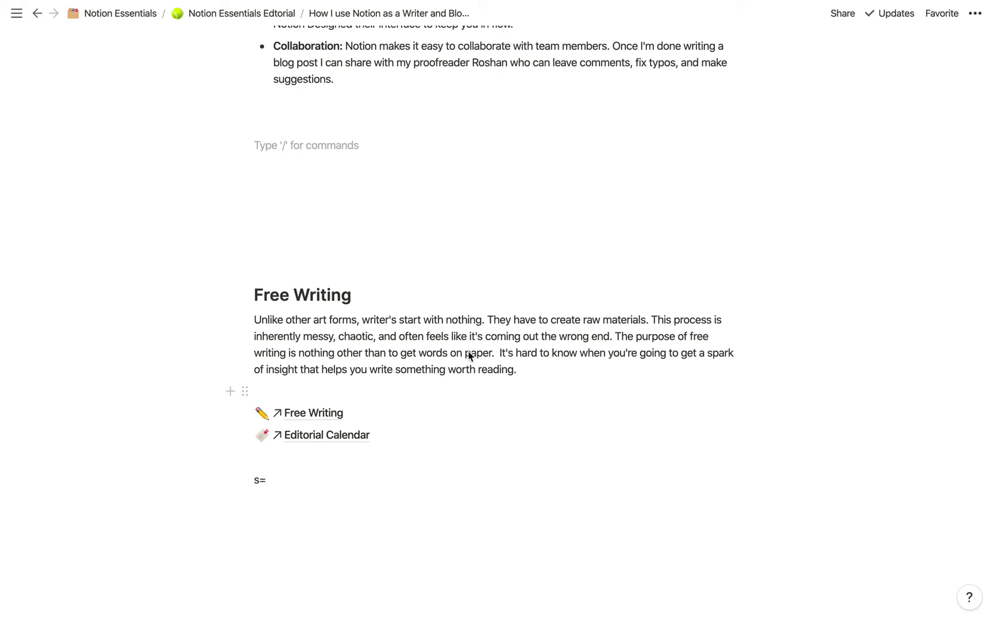
click(333, 241)
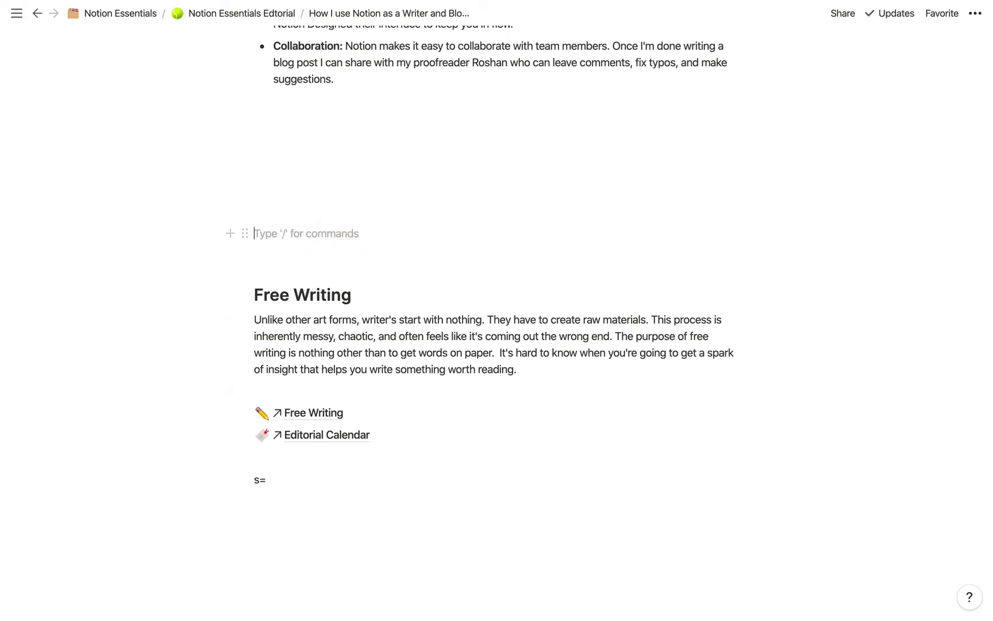
key(BackSpace)
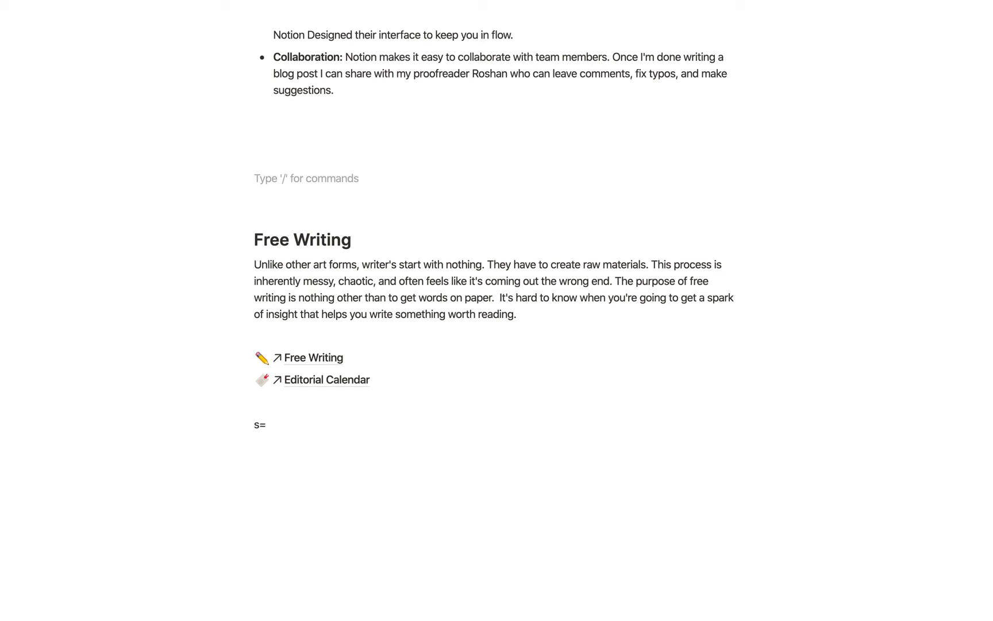
- Delete the stray "s=" text below the Editorial Calendar link
click(277, 440)
click(286, 409)
key(BackSpace)
key(BackSpace)
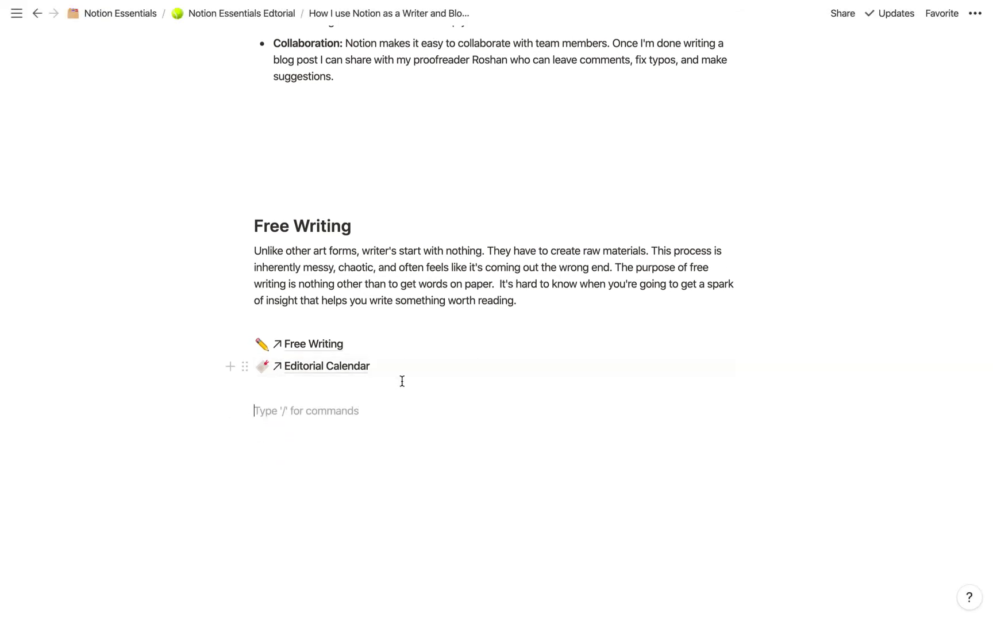
- Open the linked Free Writing page and go to its August 2020 subpage
scroll(401, 379, down, 1)
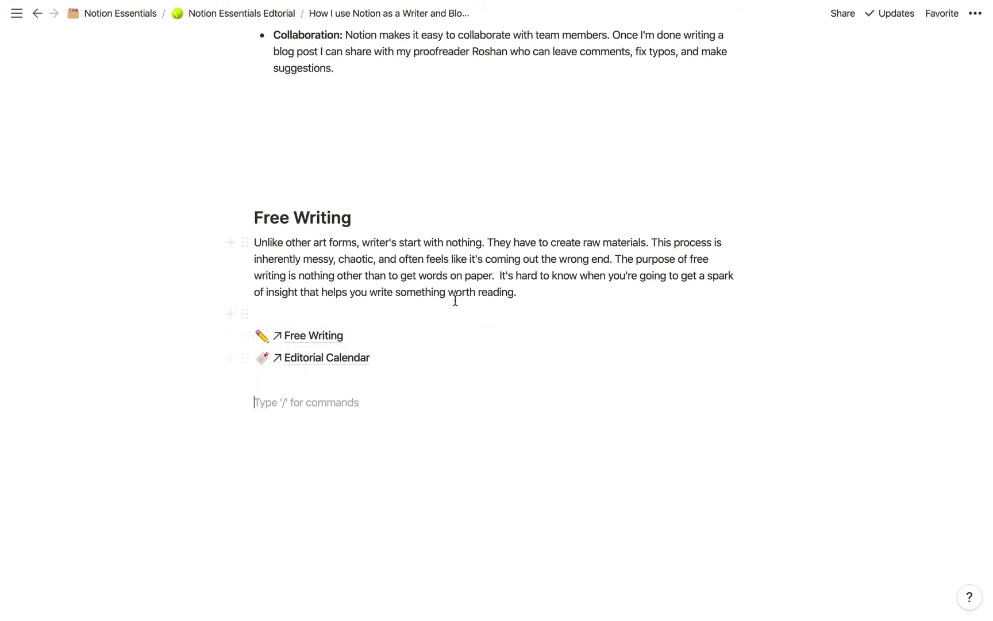
click(315, 339)
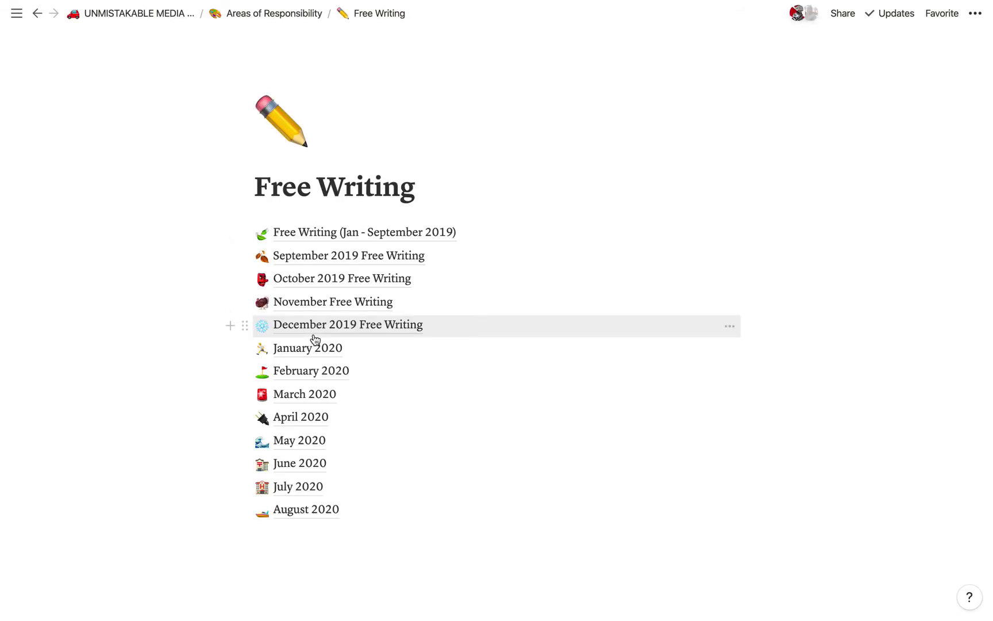
scroll(315, 357, down, 3)
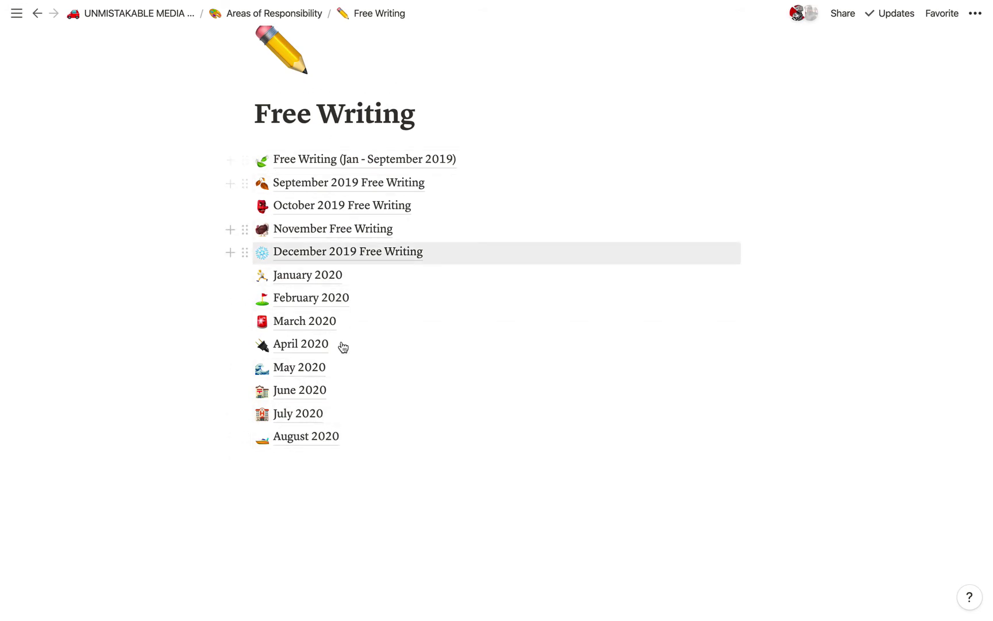
click(326, 437)
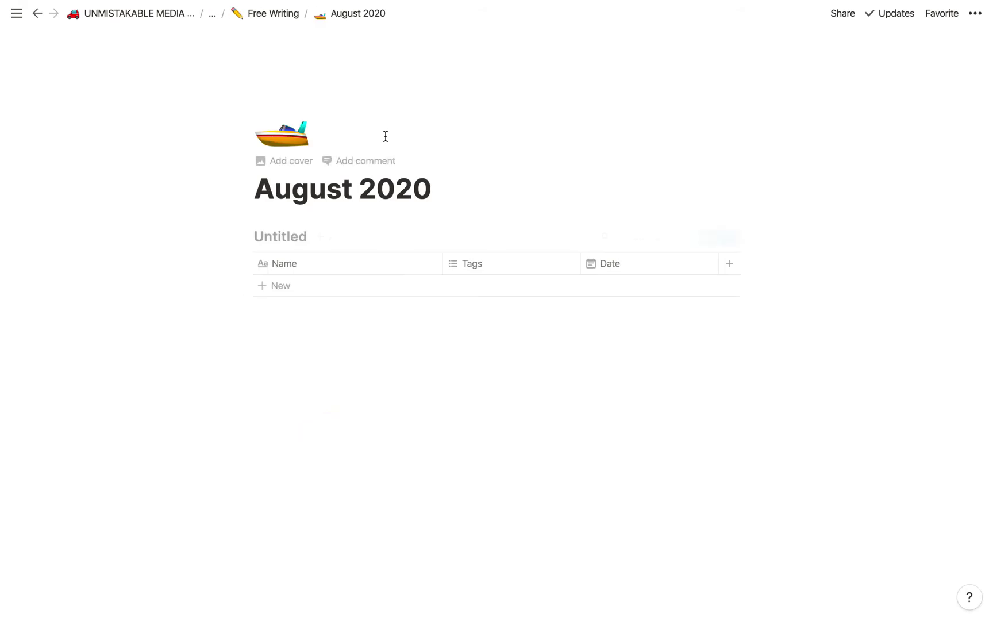
- Open the August 31 entry from the August 2020 table as a full page
scroll(396, 184, down, 3)
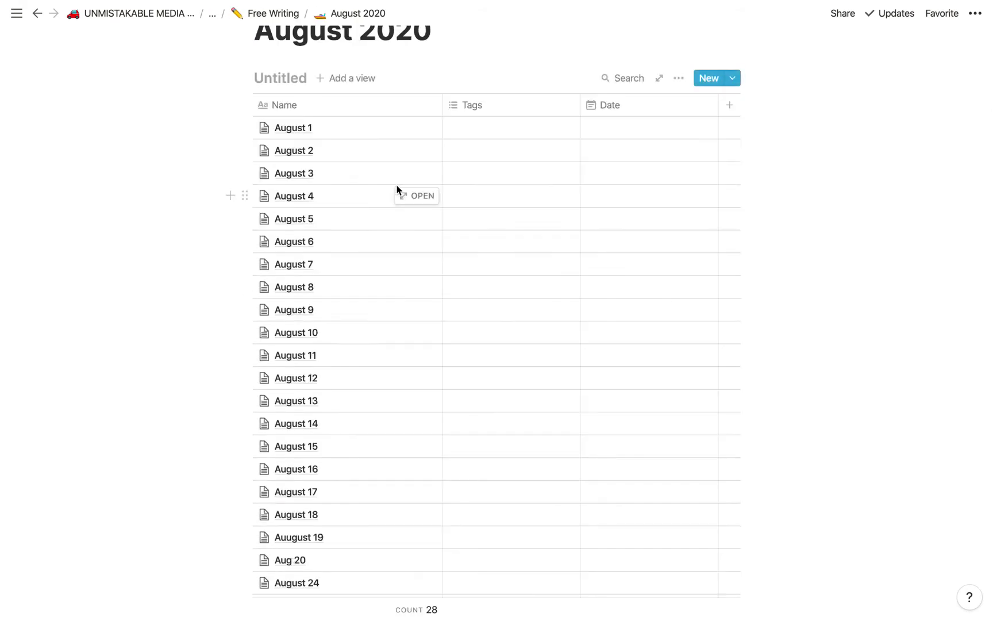
scroll(398, 190, up, 2)
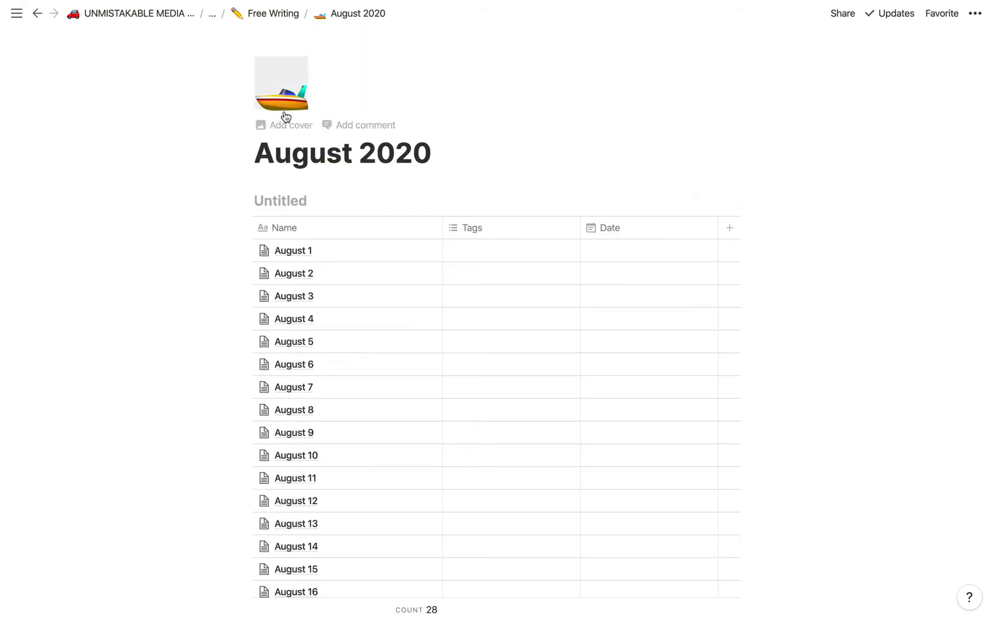
scroll(382, 169, down, 1)
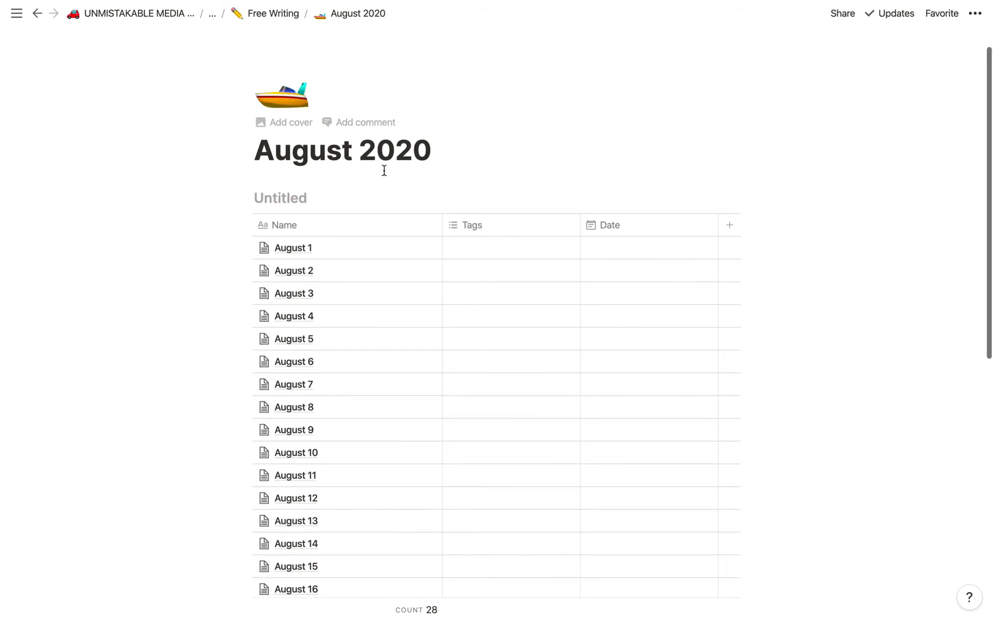
scroll(348, 302, down, 4)
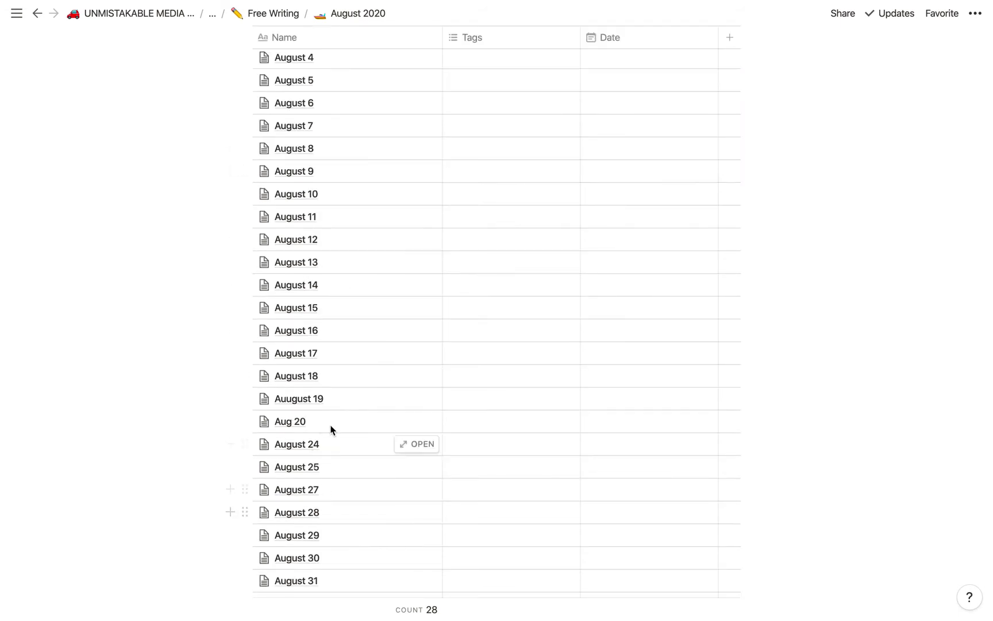
scroll(330, 428, down, 2)
scroll(340, 408, up, 6)
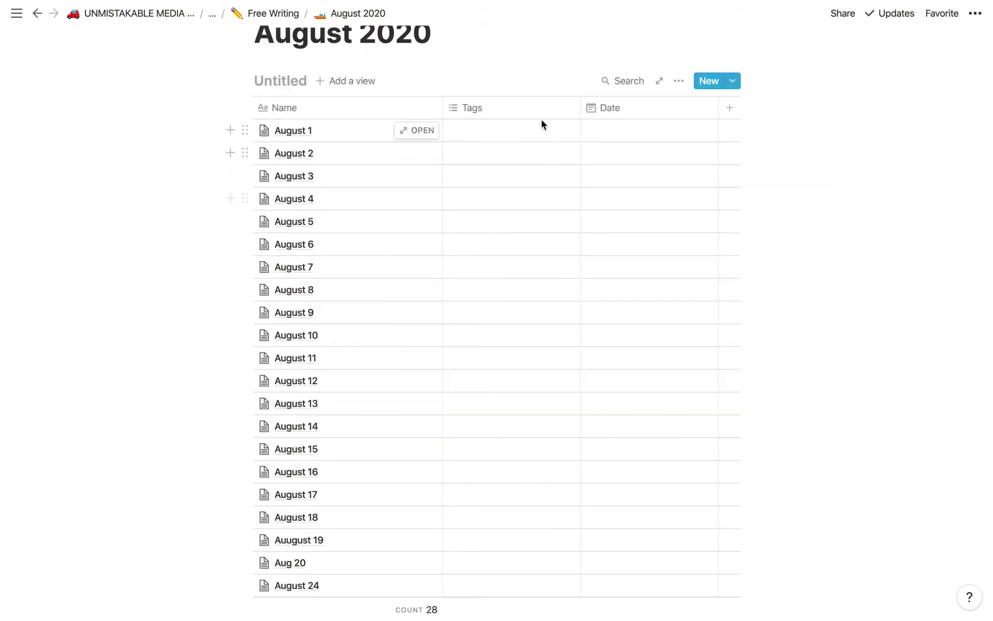
scroll(466, 345, down, 1)
scroll(437, 347, down, 5)
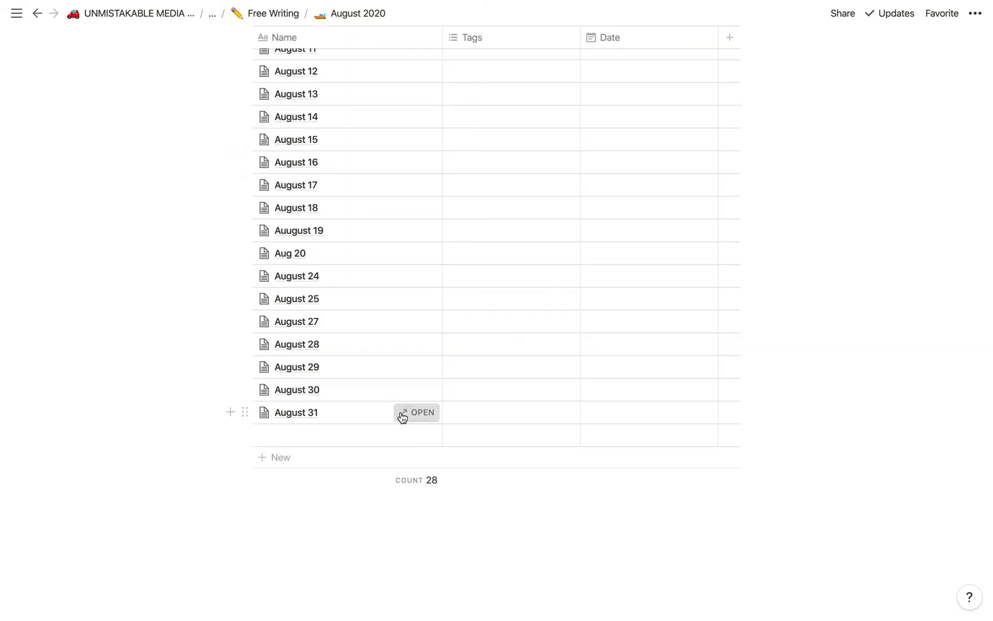
click(401, 414)
click(218, 67)
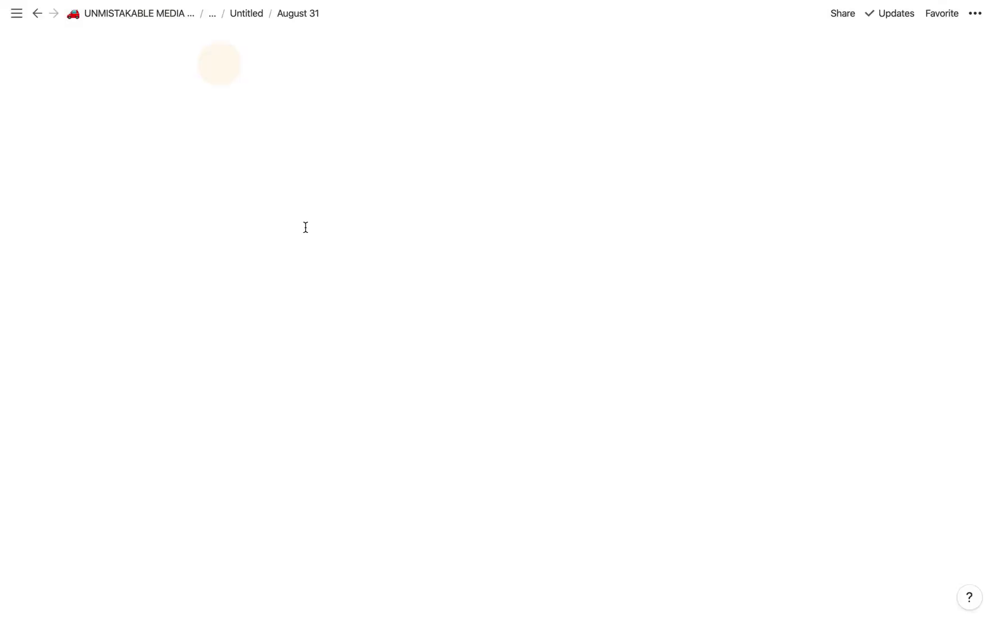
- Look through the August 31 entry's free-written paragraphs and headed sections from beginning to end
scroll(478, 422, down, 2)
scroll(457, 322, down, 1)
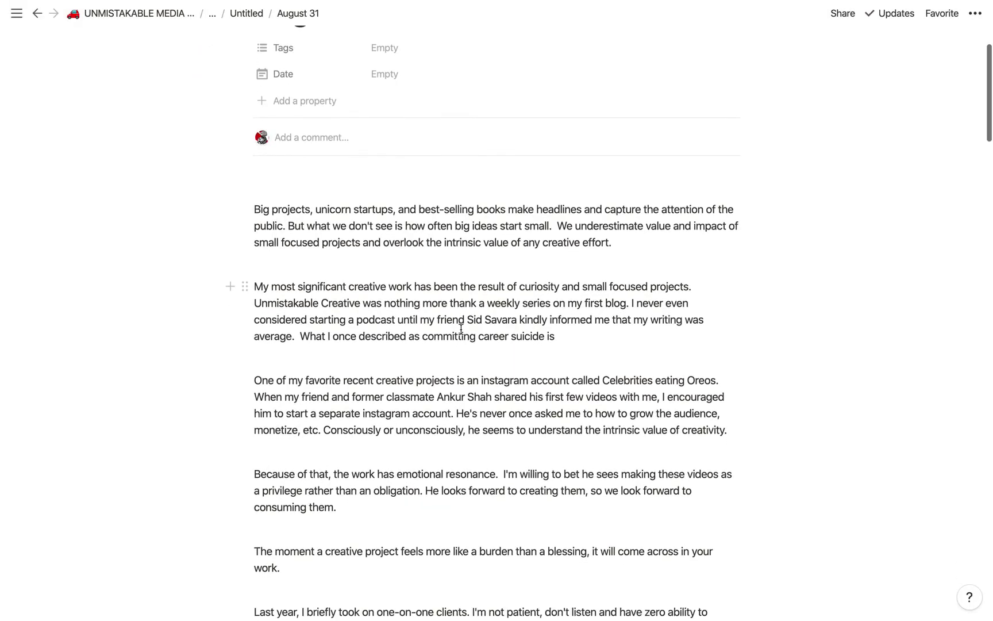
mouse_move(3, 305)
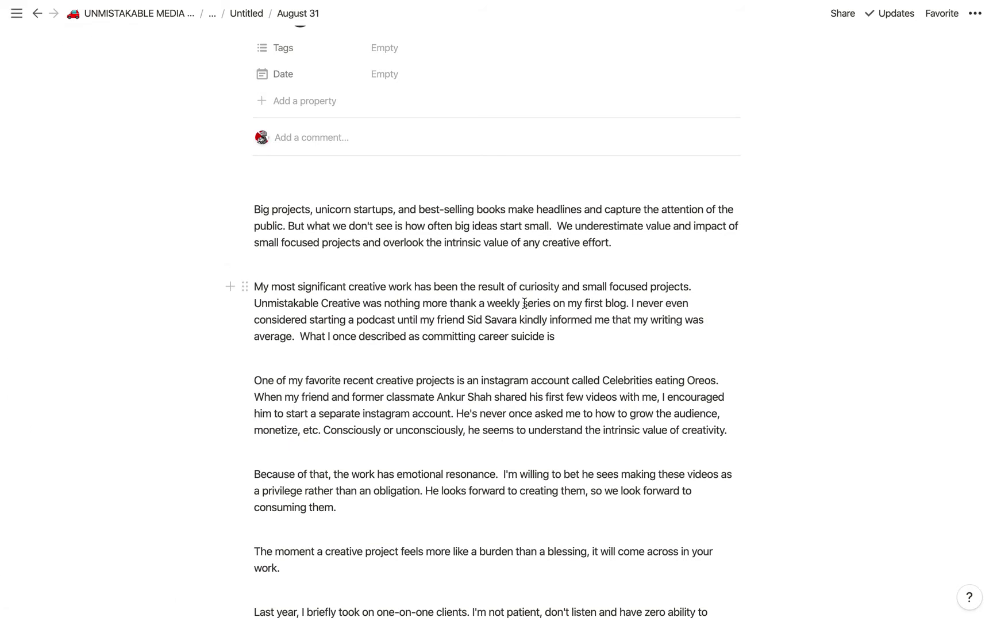
mouse_move(3, 211)
scroll(428, 371, down, 1)
scroll(427, 371, down, 20)
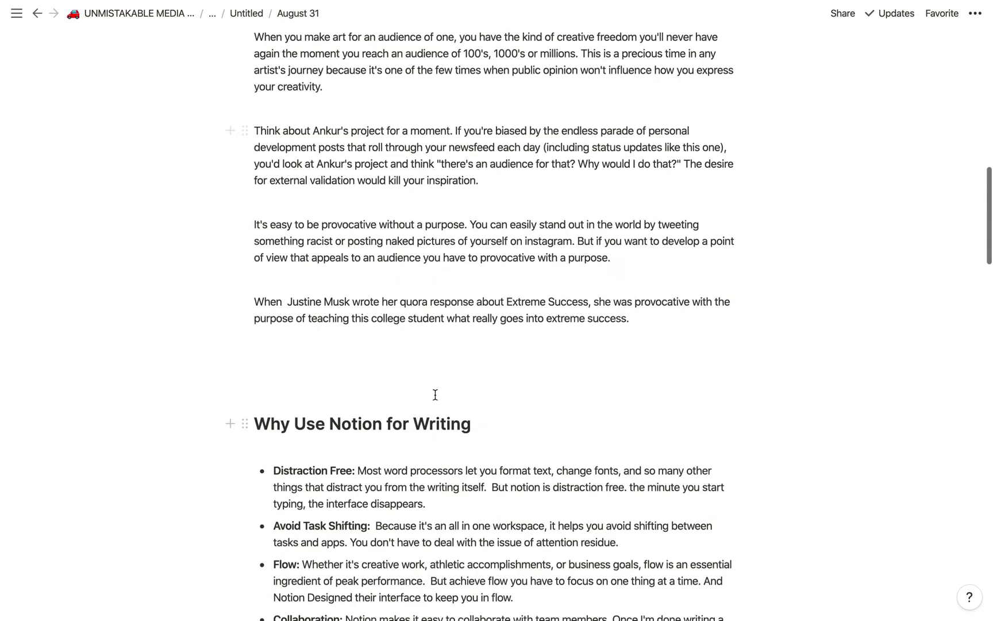
scroll(424, 376, down, 15)
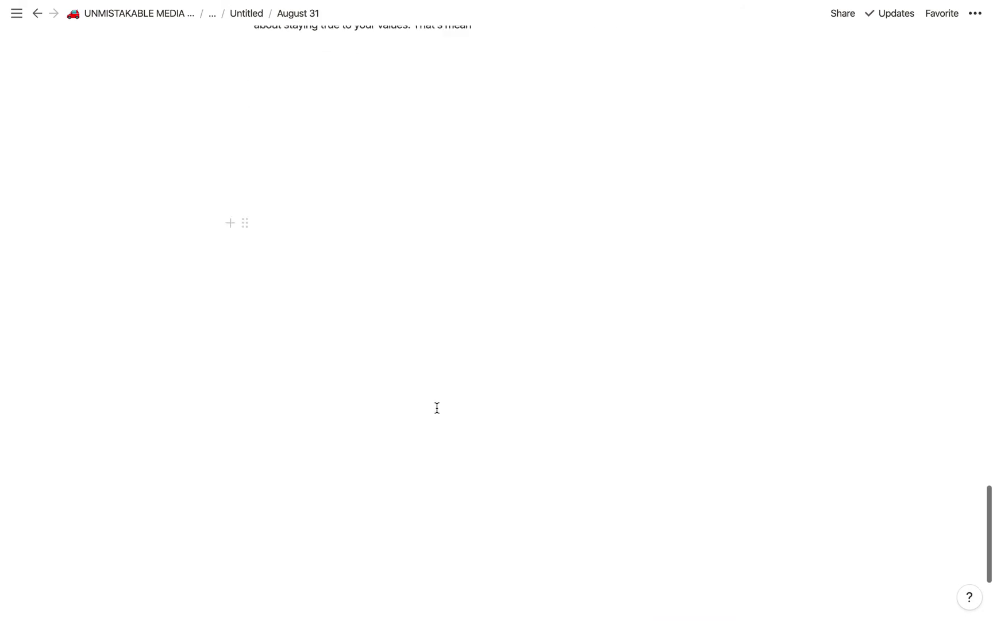
scroll(435, 406, up, 20)
scroll(433, 404, up, 20)
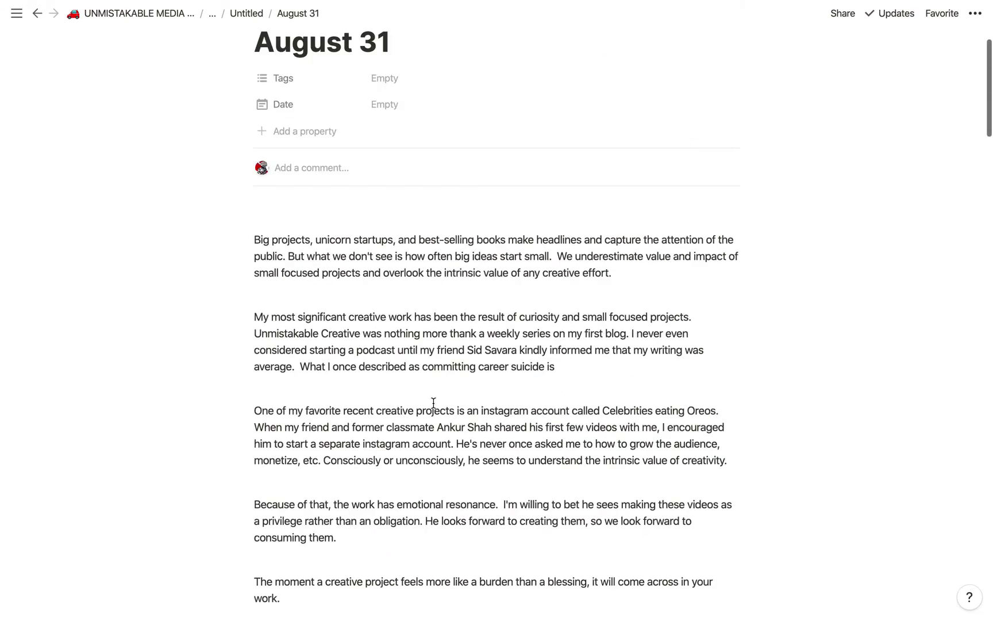
scroll(437, 405, down, 15)
scroll(454, 414, down, 5)
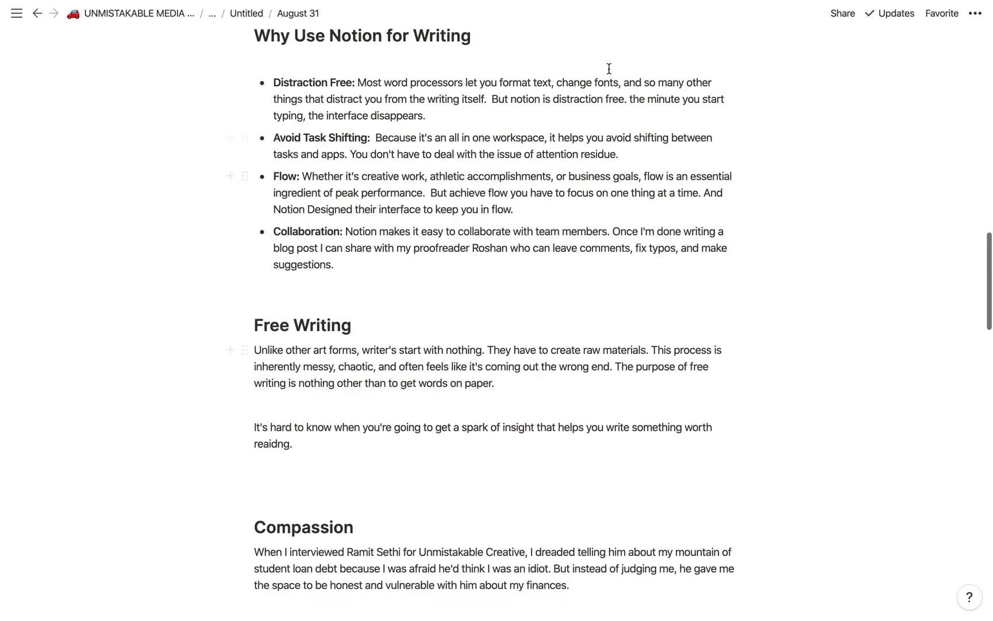
scroll(382, 405, up, 3)
scroll(382, 405, up, 20)
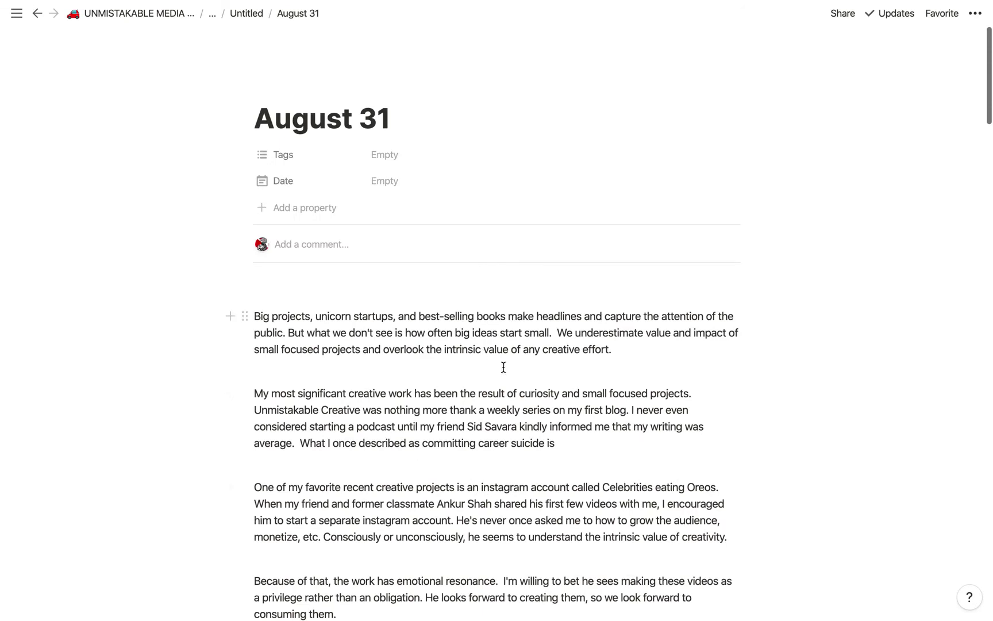
scroll(503, 365, down, 5)
scroll(550, 335, down, 2)
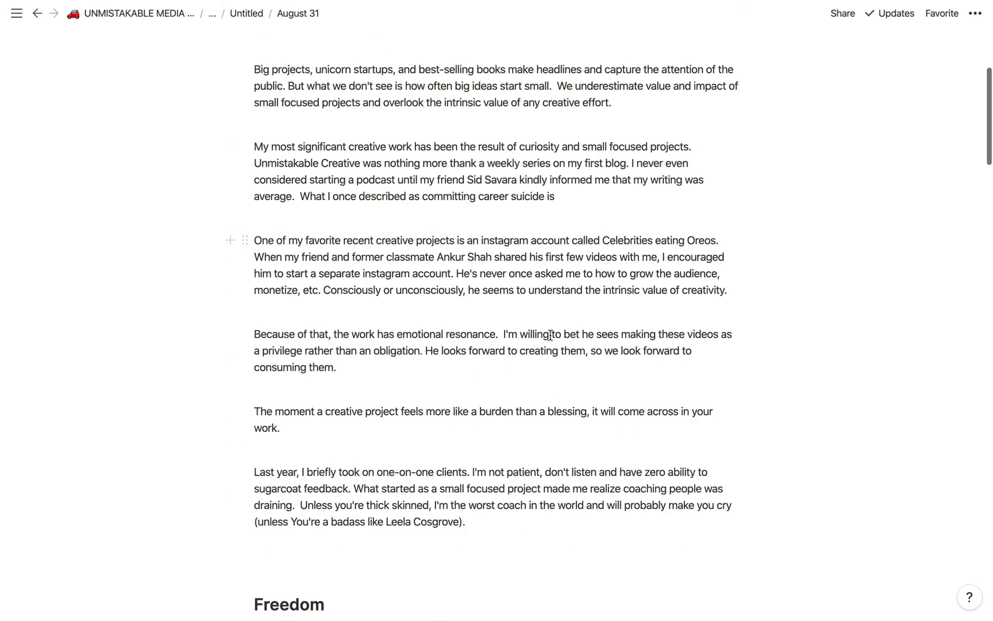
scroll(478, 298, down, 10)
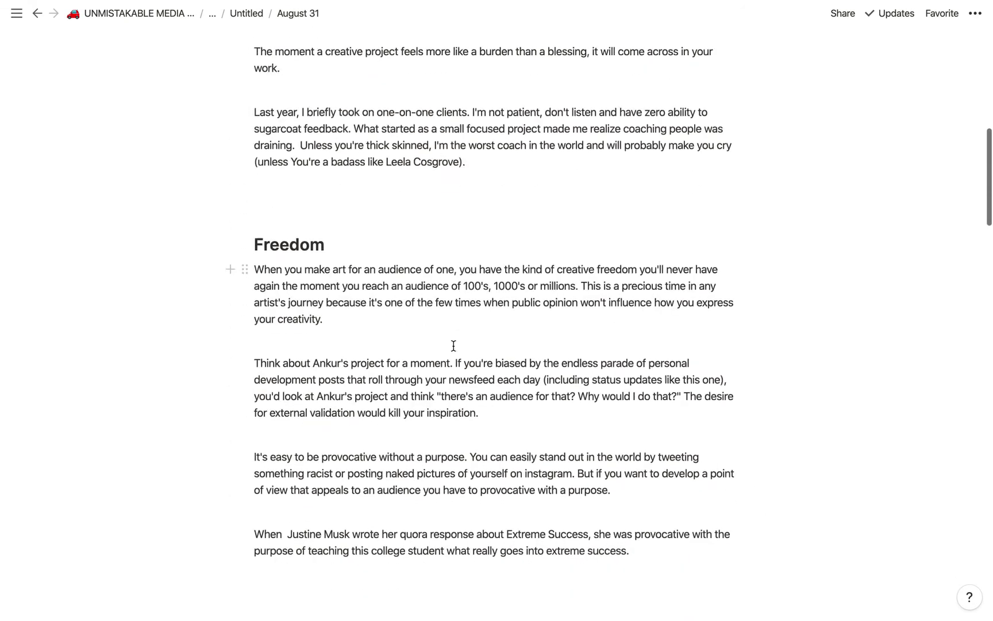
- Create a new tag named Creativity and assign it to the August 31 entry
scroll(452, 341, up, 12)
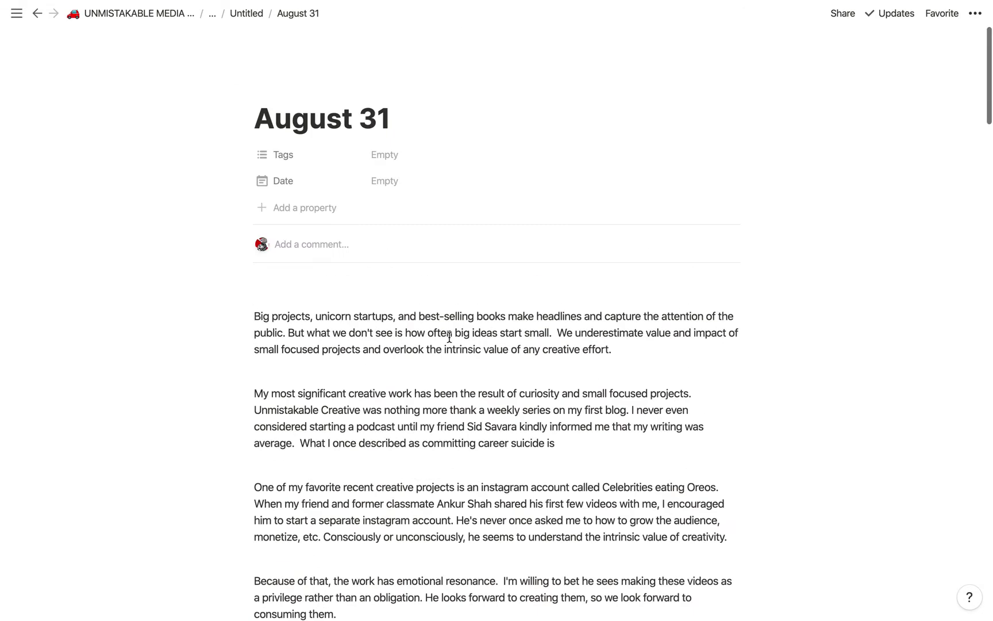
click(383, 155)
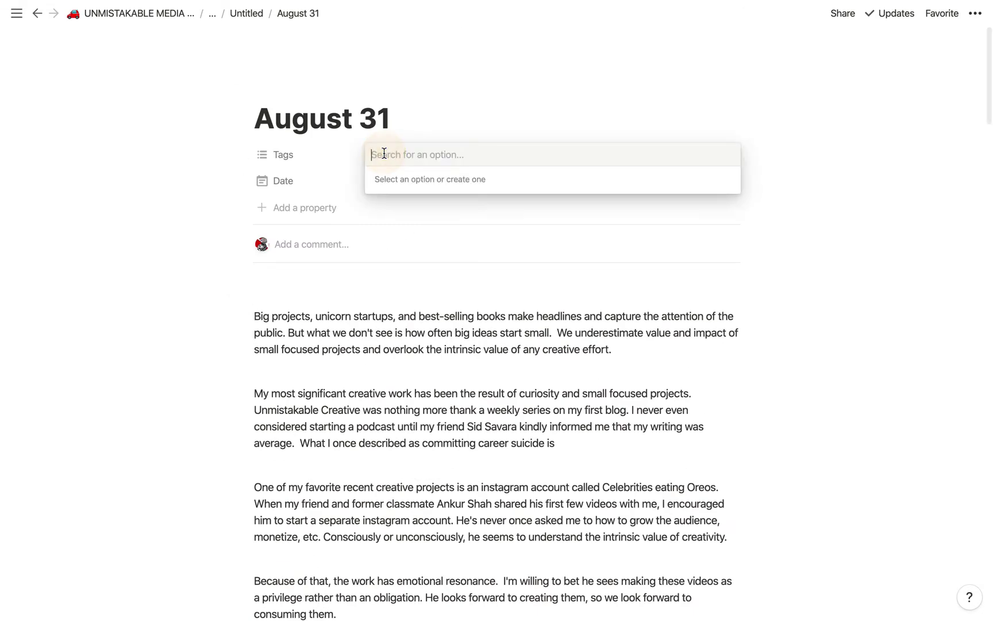
text(ce)
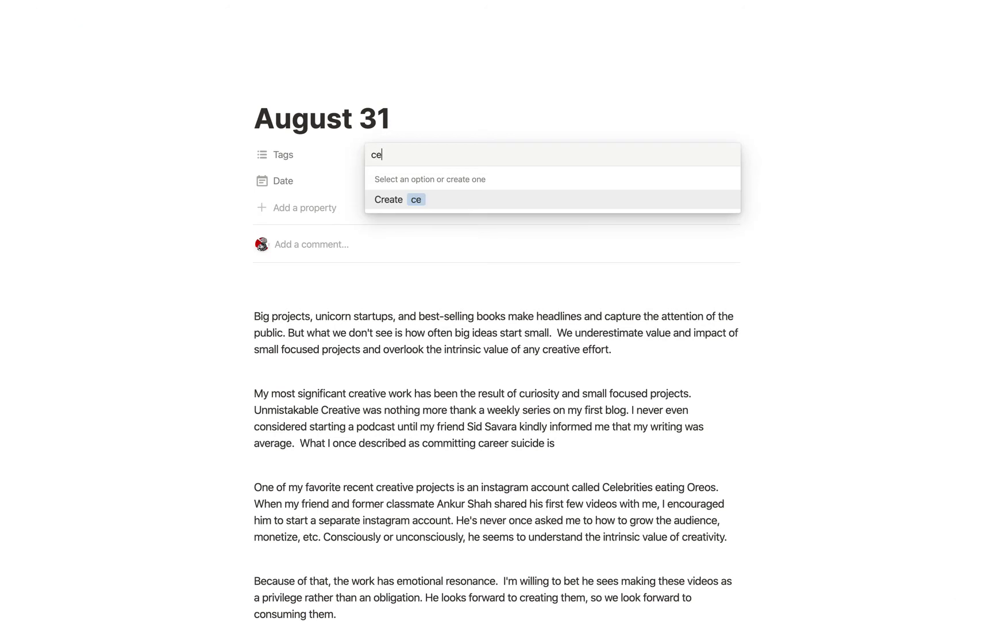
key(BackSpace)
key(BackSpace)
text(C)
key(Return)
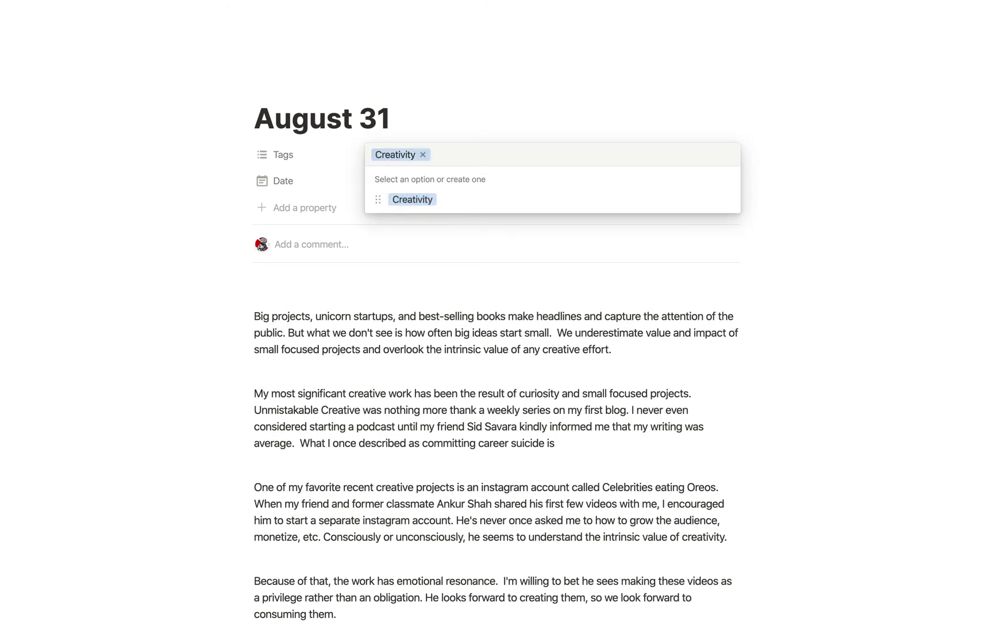
- Create two more tags named Psychology and Motivation and assign them to the August 31 entry
text(Psychology)
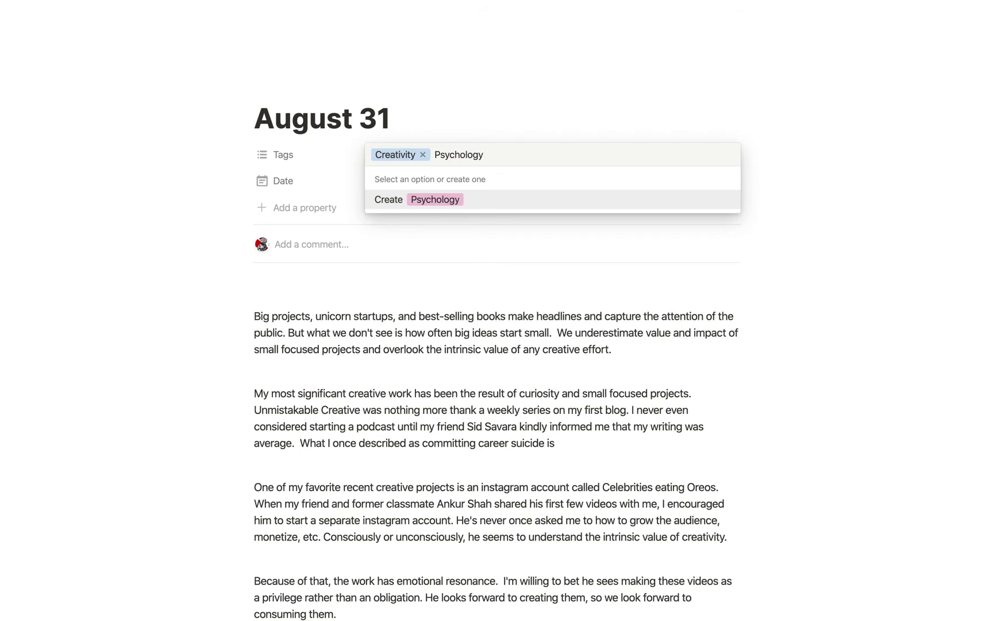
key(Return)
text(Motivation)
key(Return)
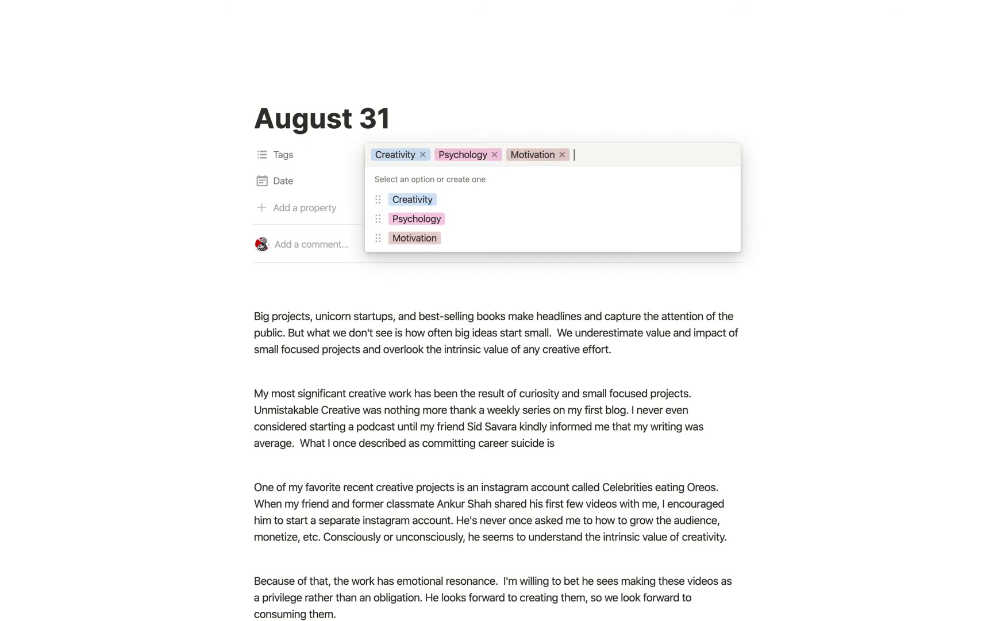
click(530, 62)
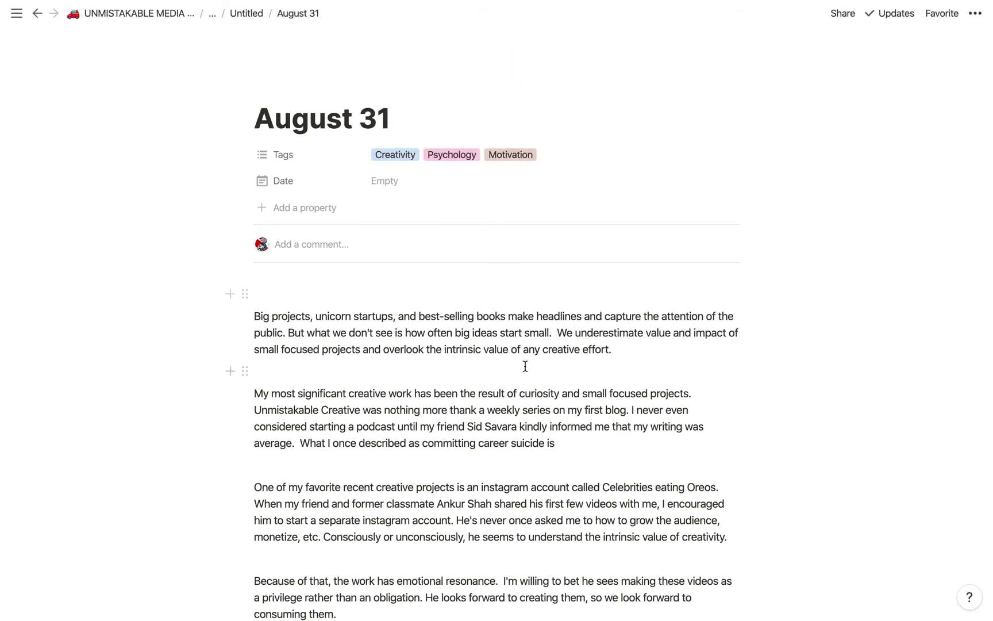
- Skim the tagged August 31 entry, then return to the August 2020 entries table and check the entry's row
scroll(525, 366, down, 3)
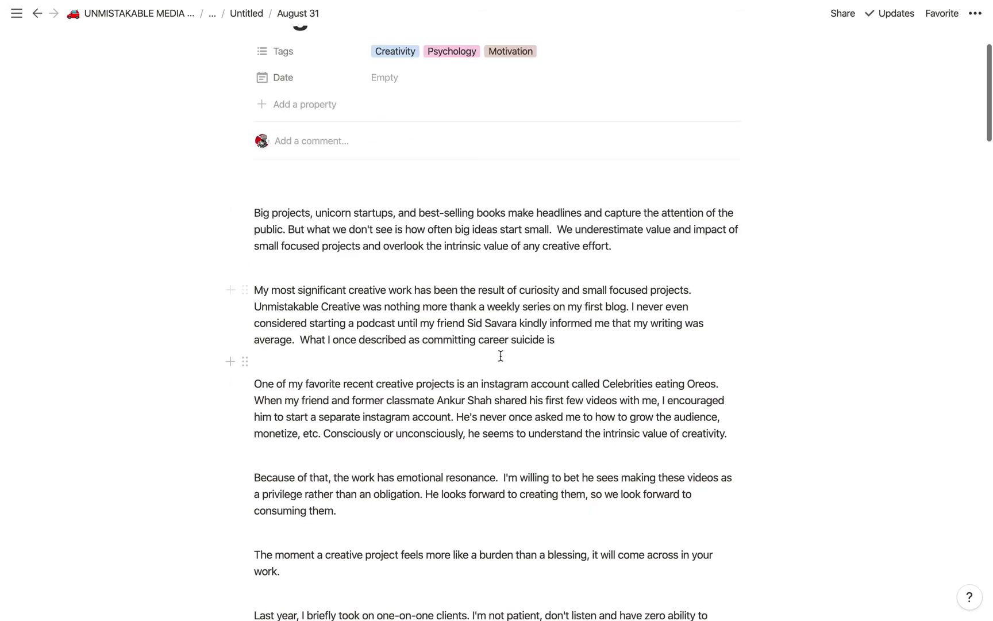
scroll(574, 309, down, 3)
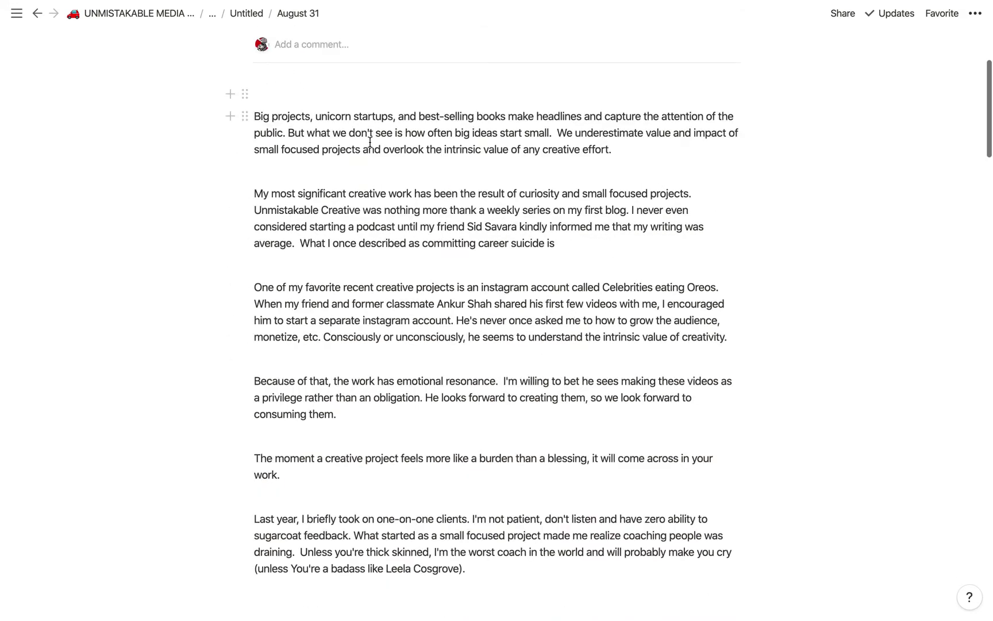
scroll(537, 257, up, 6)
scroll(516, 299, down, 3)
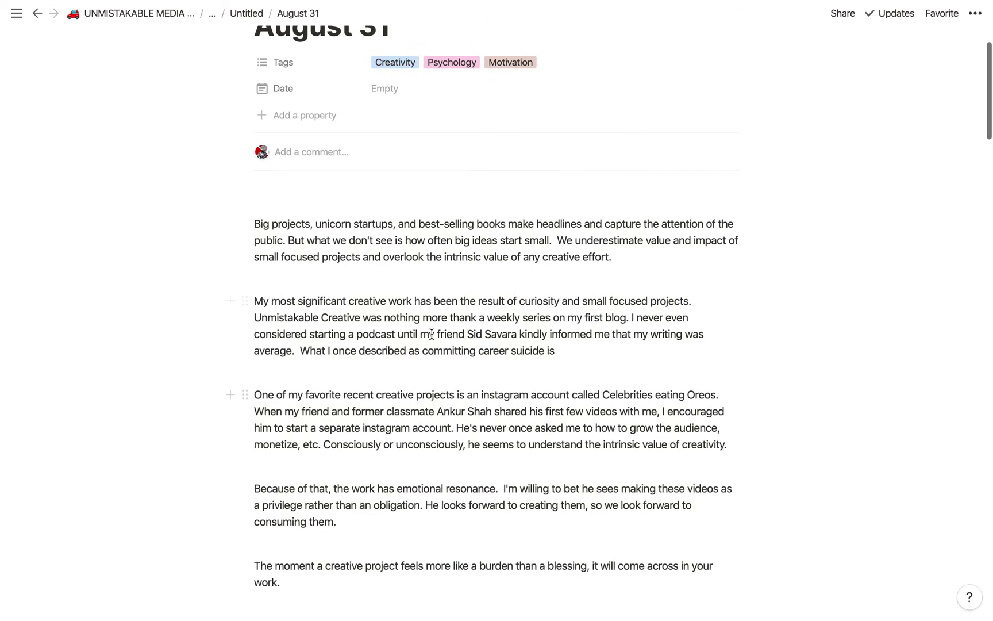
scroll(435, 329, up, 1)
scroll(329, 211, down, 12)
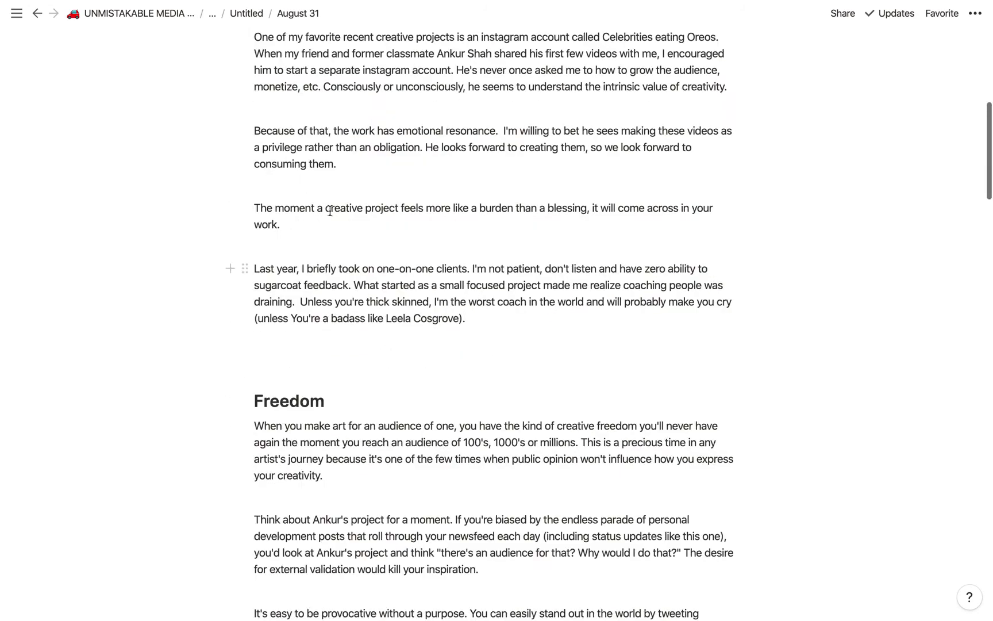
click(249, 13)
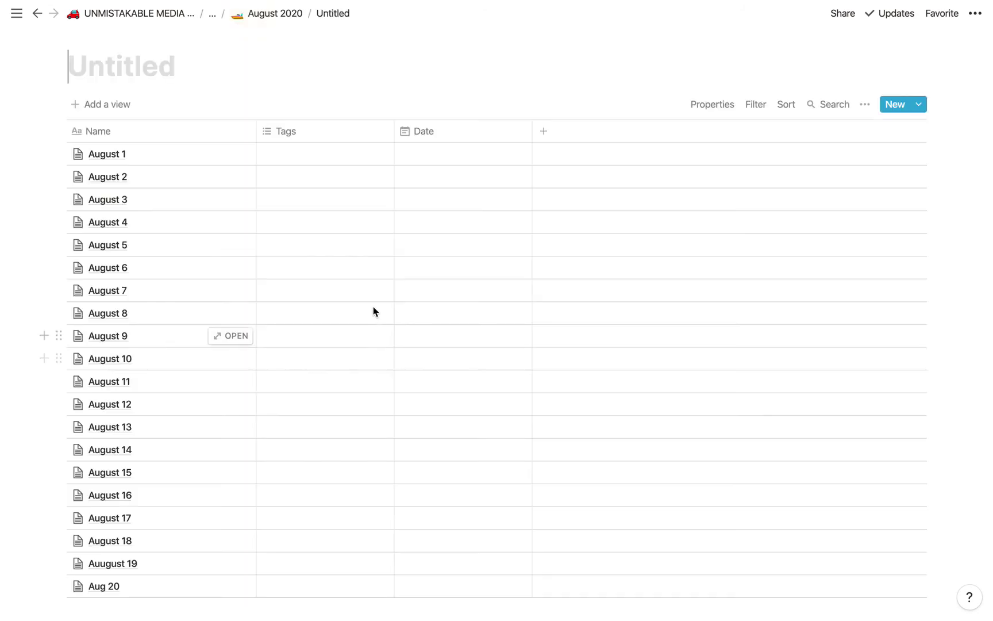
scroll(256, 363, down, 10)
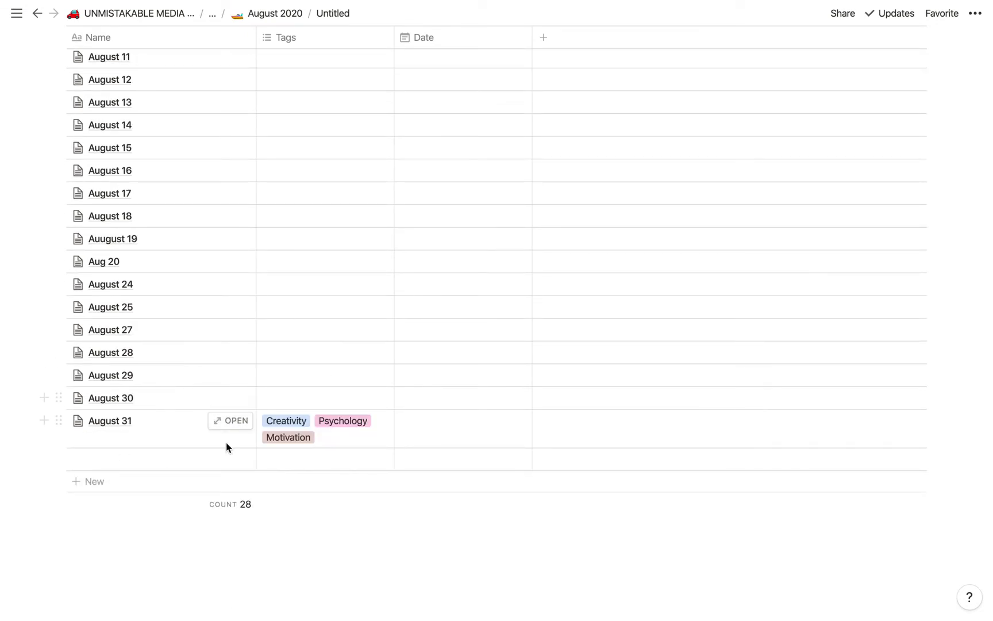
- Preview the August 31 entry from the table, read through its sections down to Generosity, and close the preview
click(234, 422)
scroll(454, 264, down, 10)
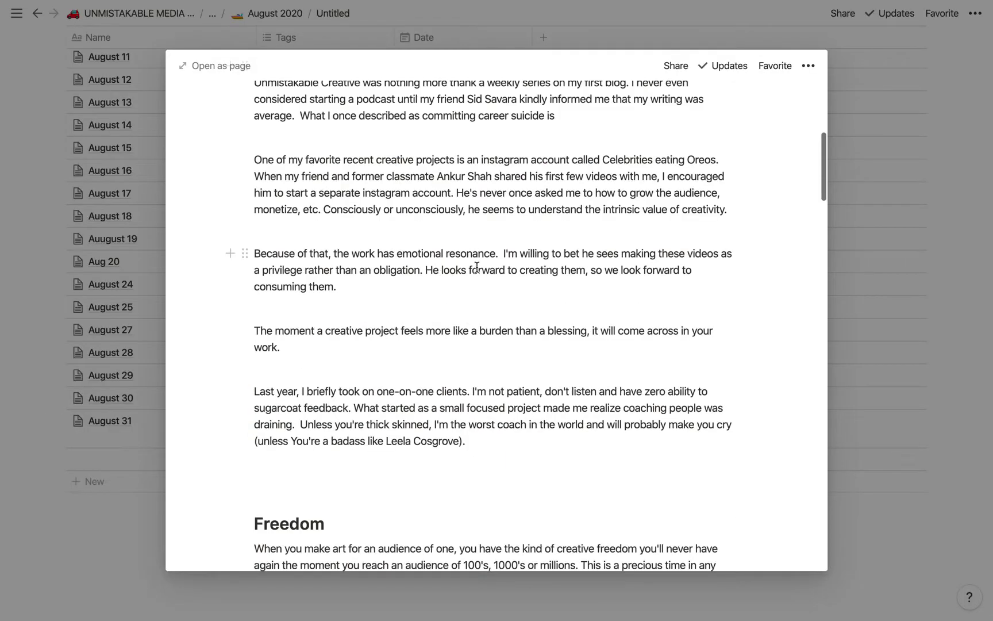
scroll(476, 267, down, 5)
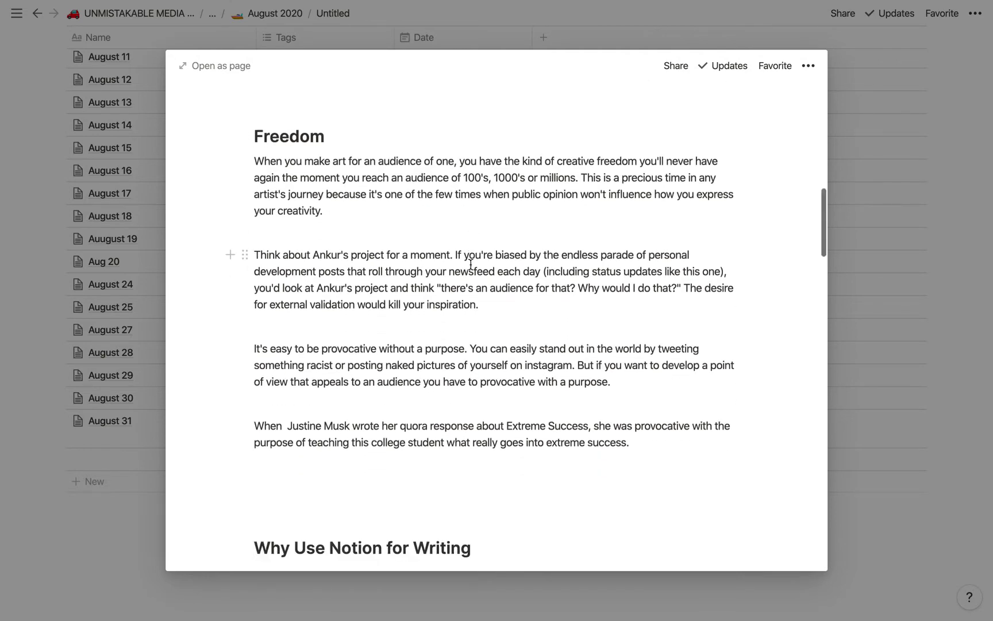
scroll(458, 265, down, 14)
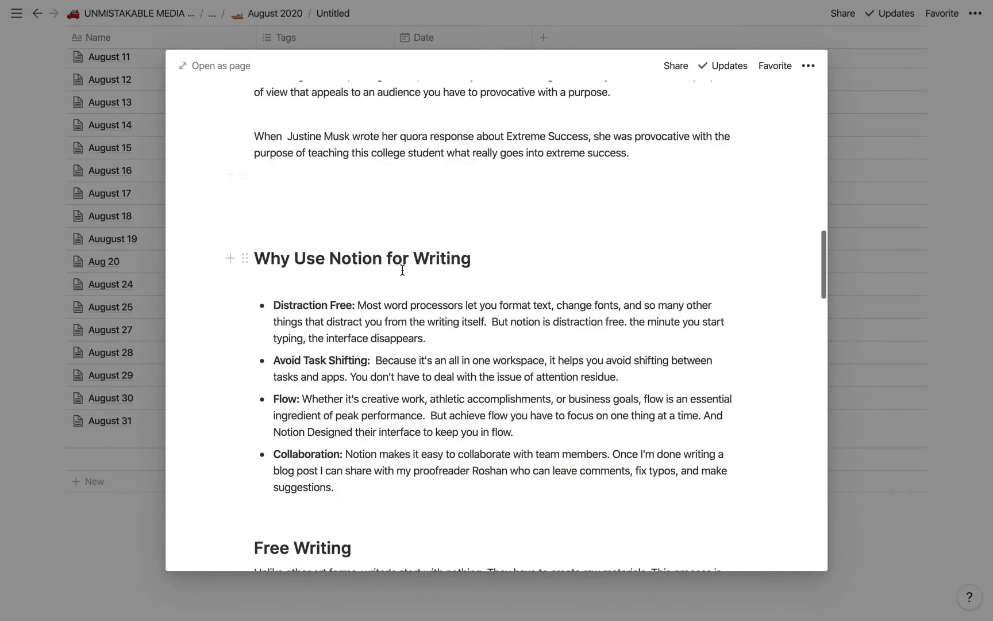
scroll(405, 264, down, 6)
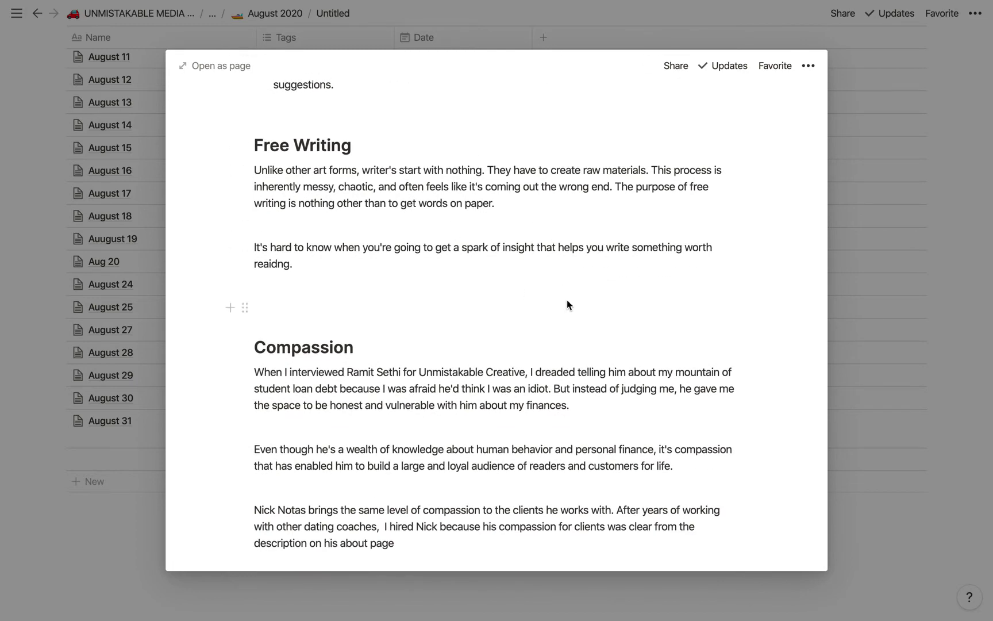
scroll(575, 300, down, 6)
scroll(632, 335, down, 5)
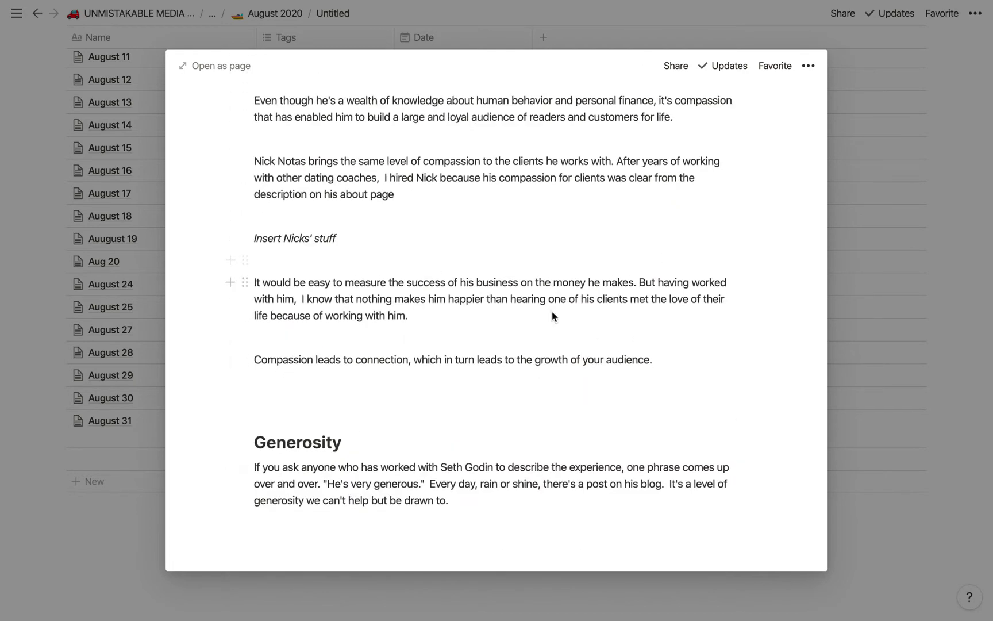
click(936, 373)
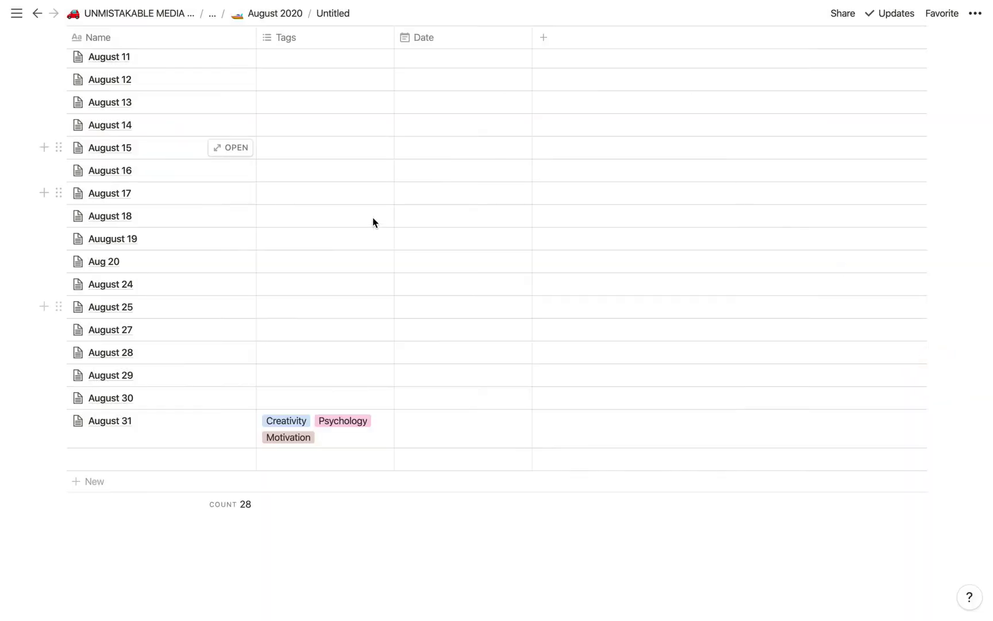
- Go up to the August 2020 page and look over its embedded table of daily entries
scroll(437, 270, up, 1)
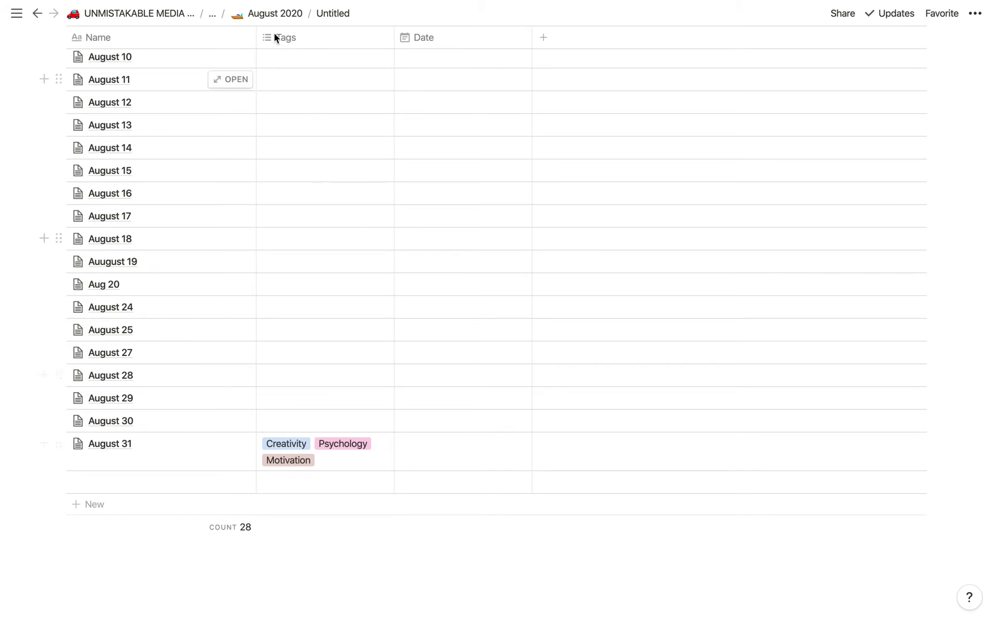
click(265, 14)
scroll(264, 317, down, 10)
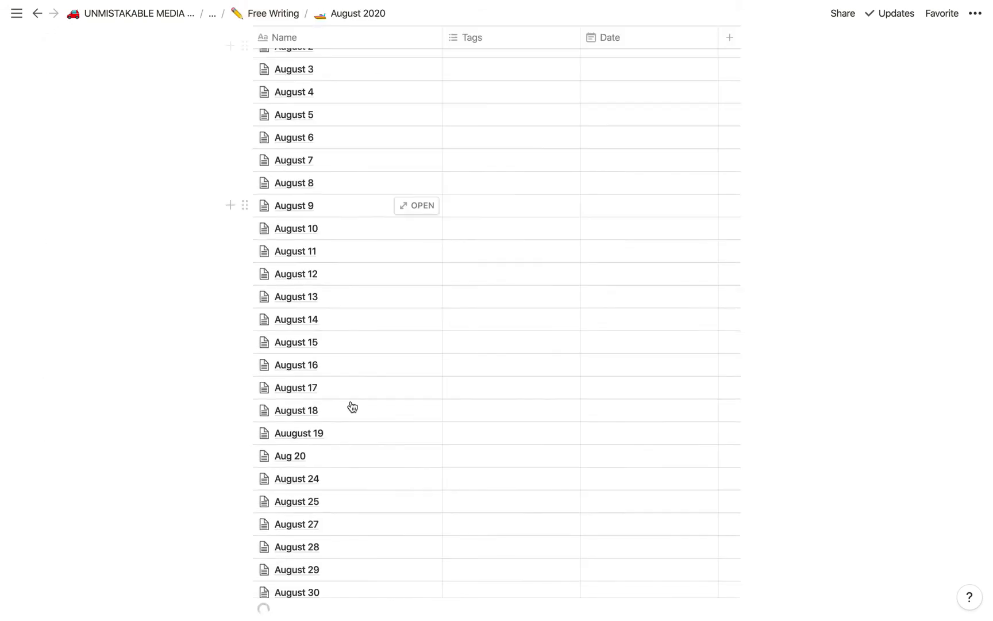
scroll(393, 386, up, 8)
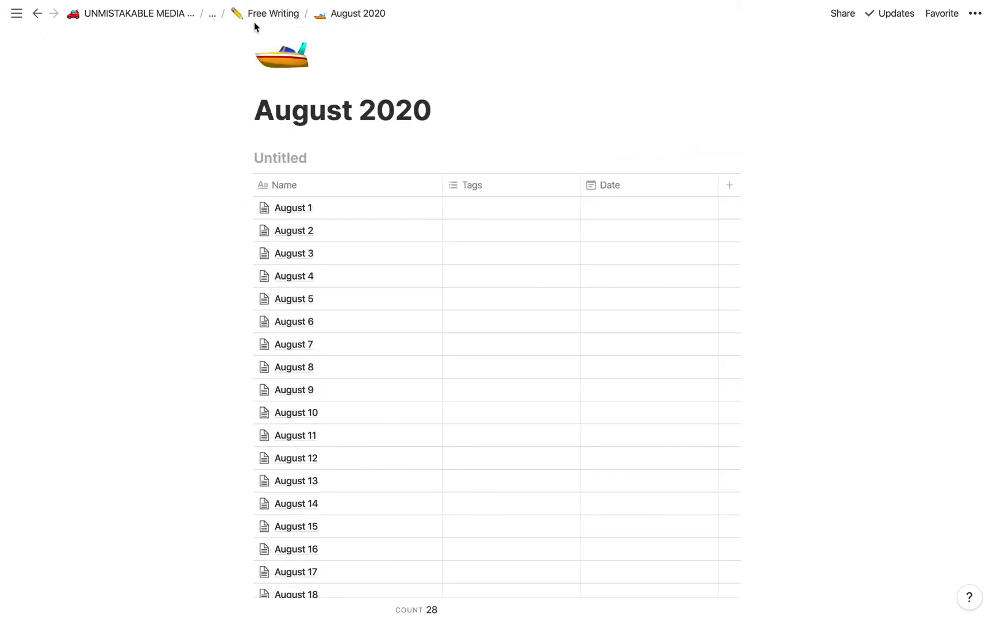
- Go back out of the August 2020 pages and switch to the Notion Essentials workspace
mouse_move(17, 13)
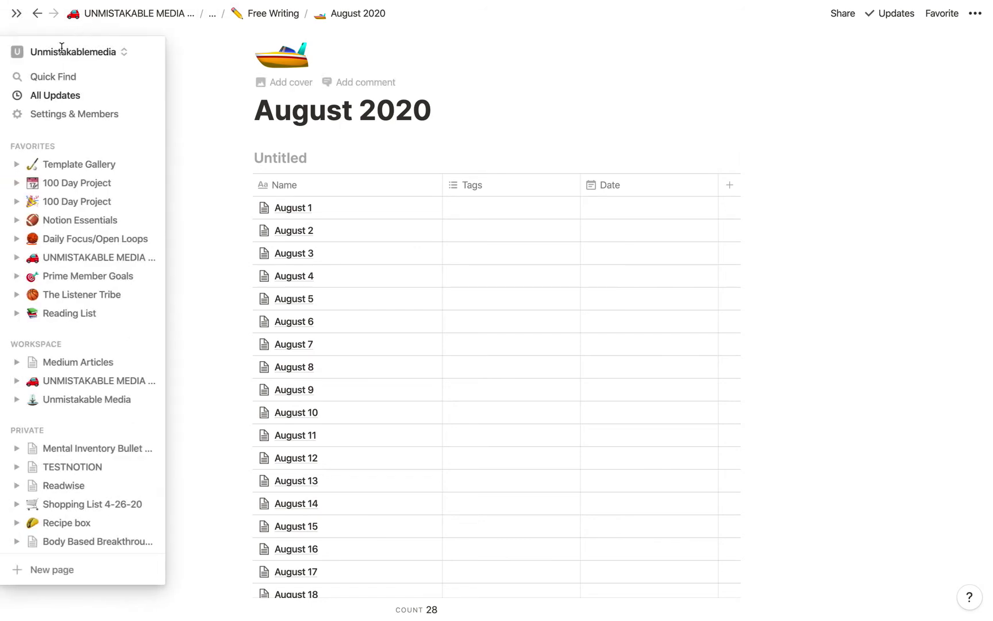
click(41, 17)
click(41, 15)
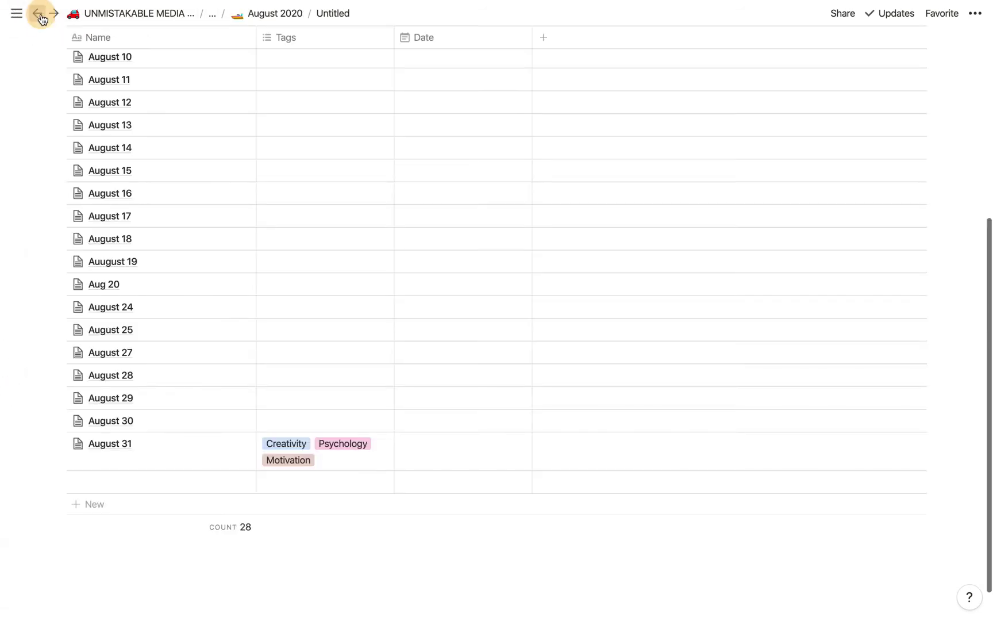
click(41, 15)
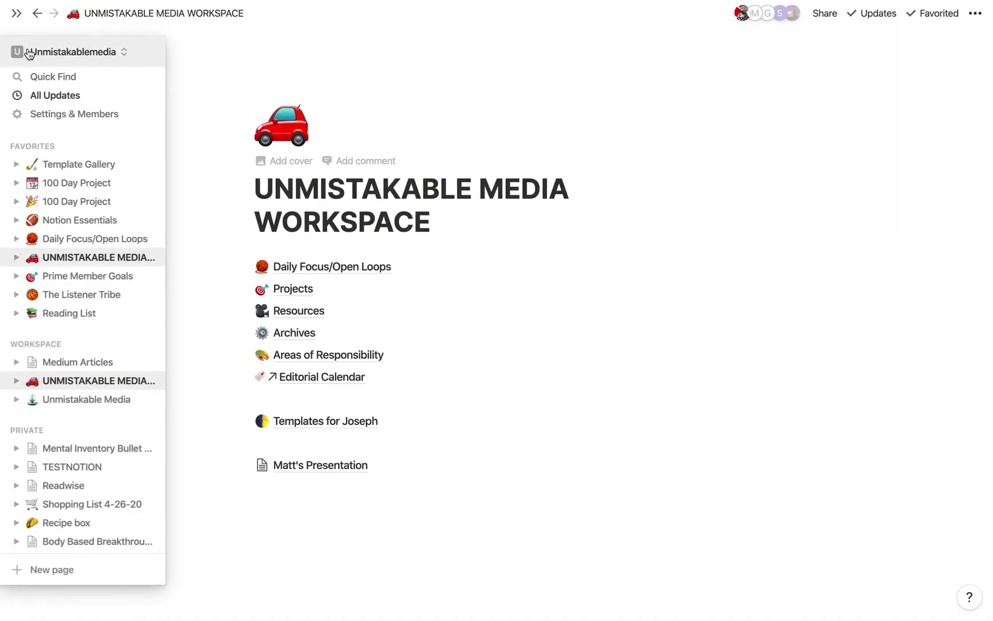
click(29, 48)
click(81, 339)
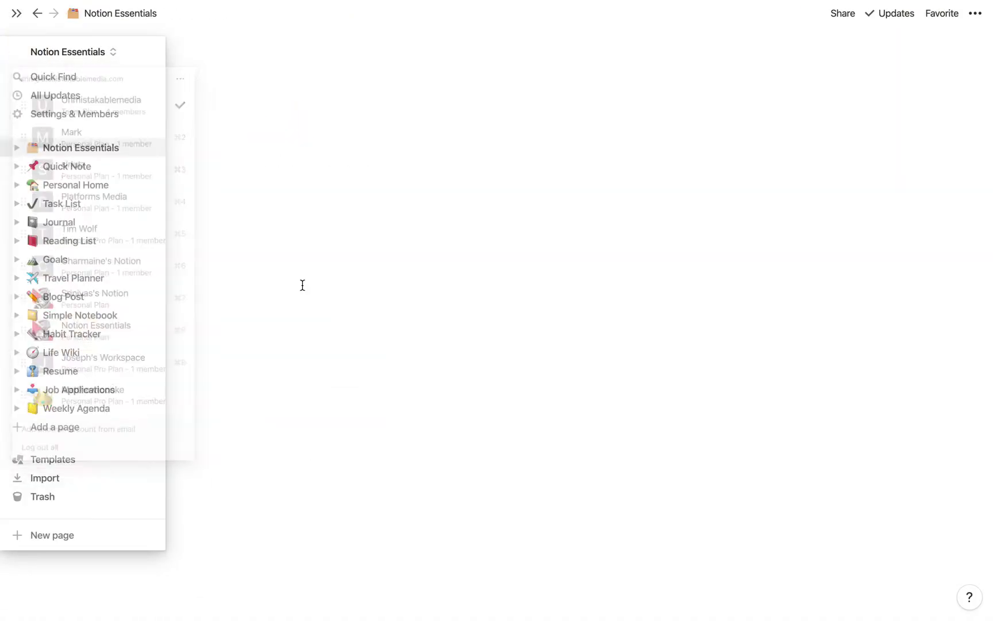
- Open the Notion Essentials Edtorial database and preview the "How I use Notion as a Writer and Blogger" entry down to its linked pages
click(333, 236)
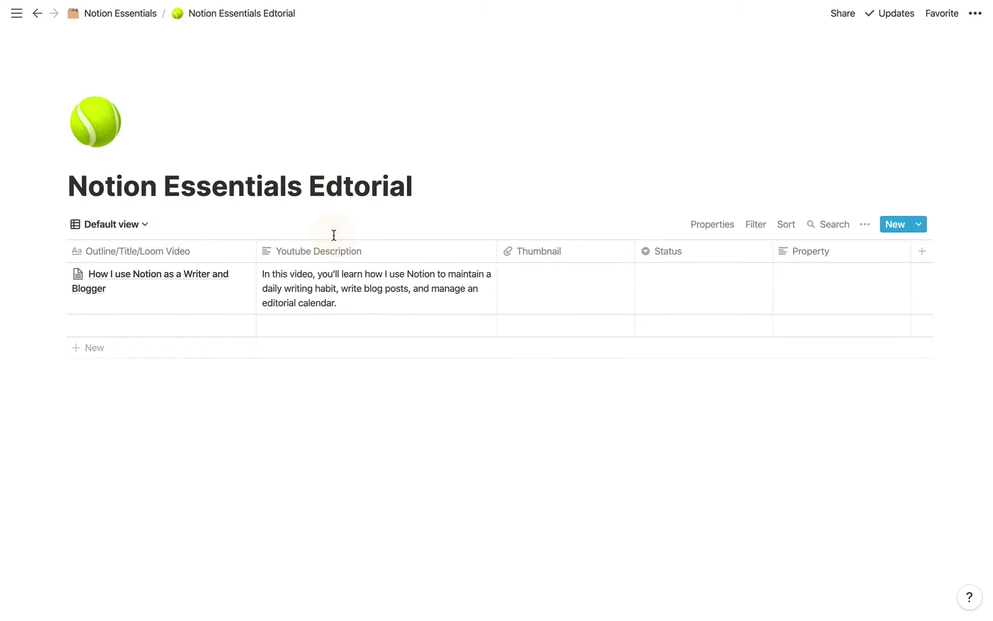
scroll(257, 418, down, 5)
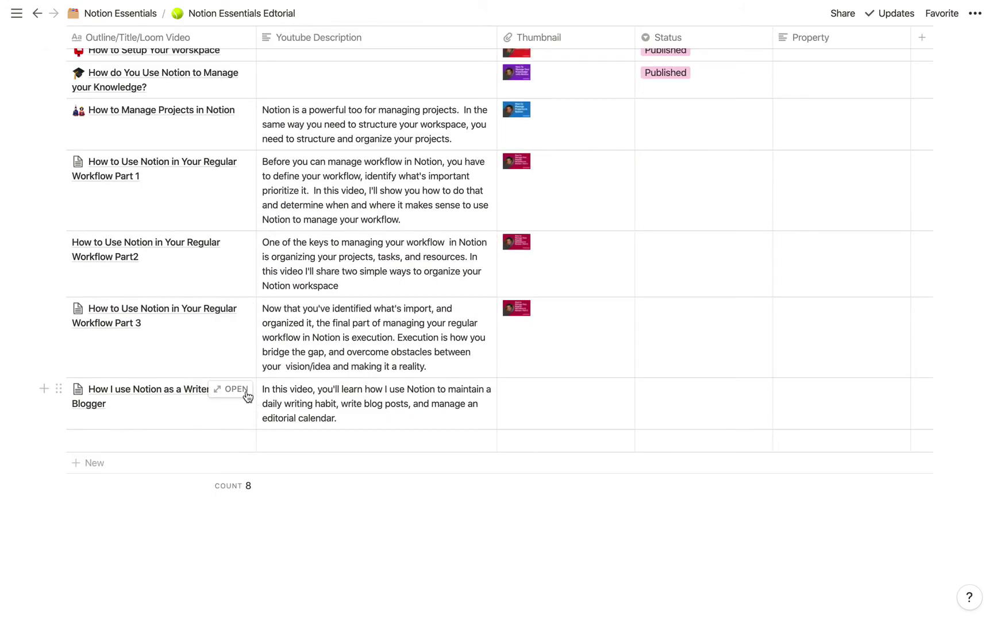
click(247, 390)
scroll(497, 345, down, 15)
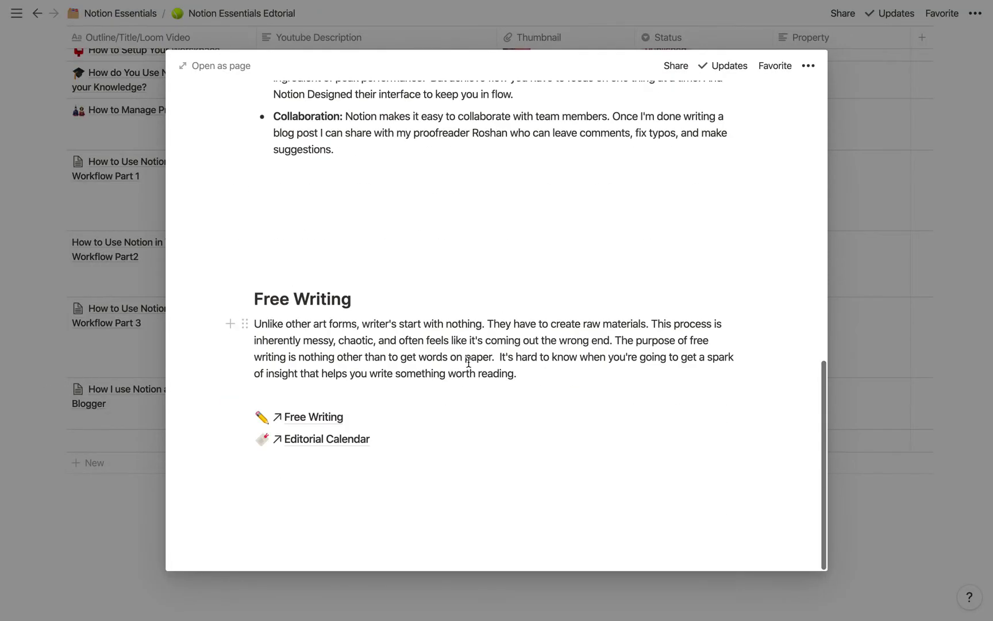
- Open the linked Editorial Calendar page and look over its Publishing Calendar table
click(344, 442)
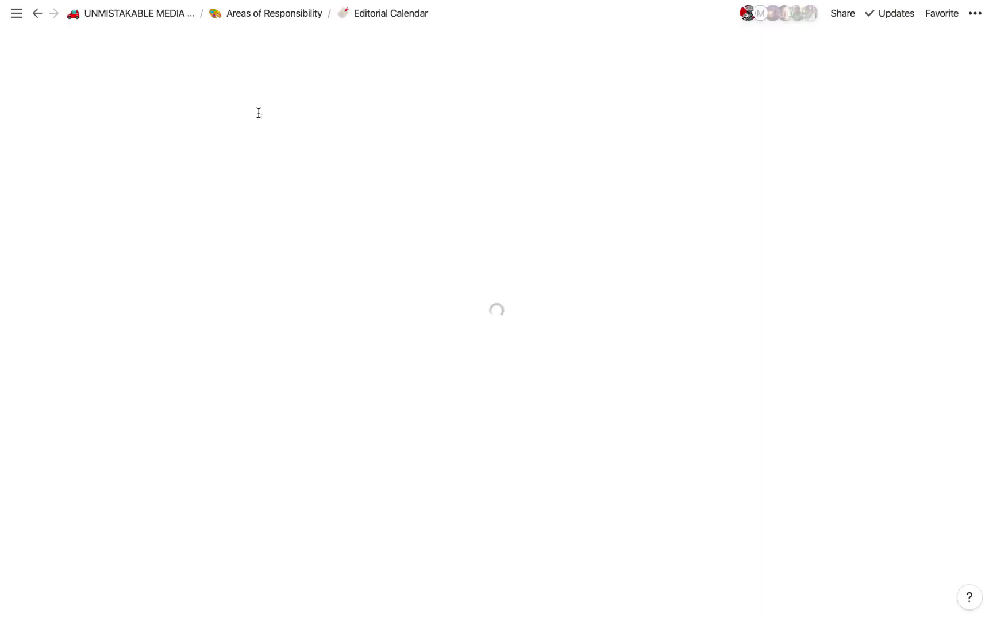
scroll(395, 210, down, 2)
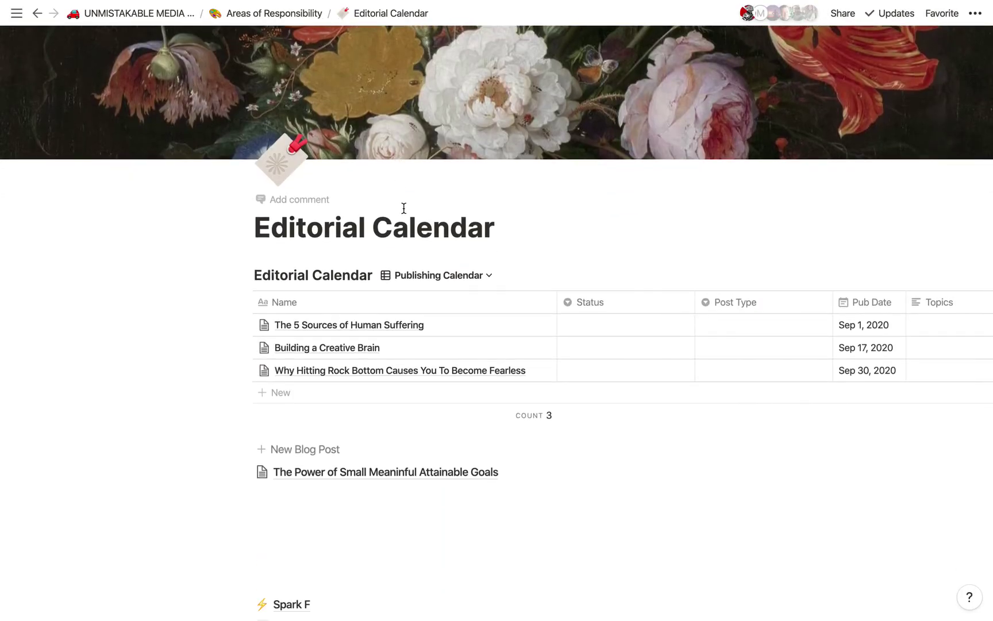
scroll(404, 208, down, 2)
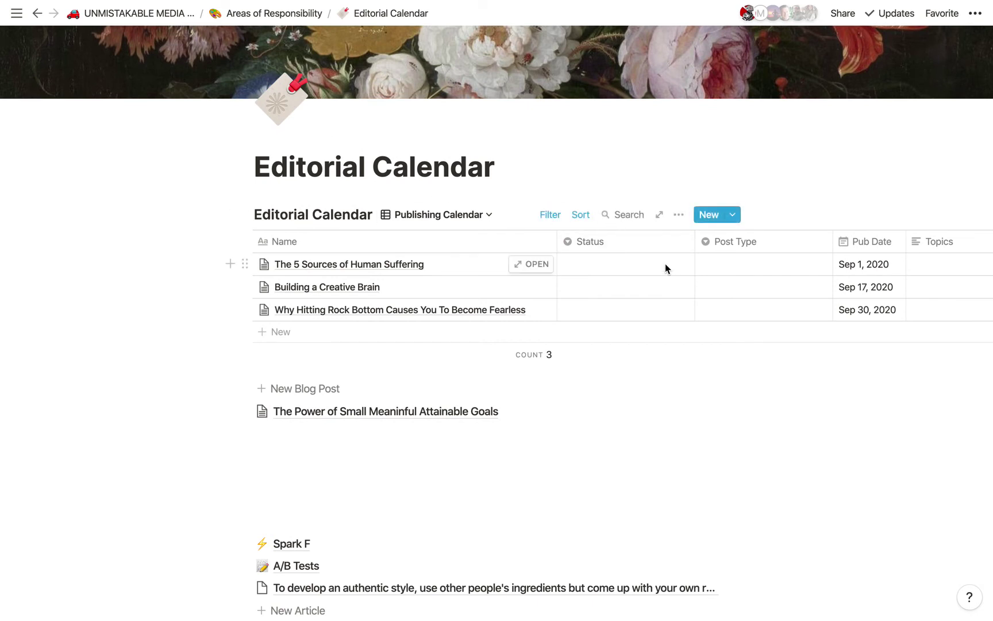
scroll(655, 268, down, 1)
- Examine the available Status and Post Type options for The 5 Sources of Human Suffering without choosing any
click(630, 248)
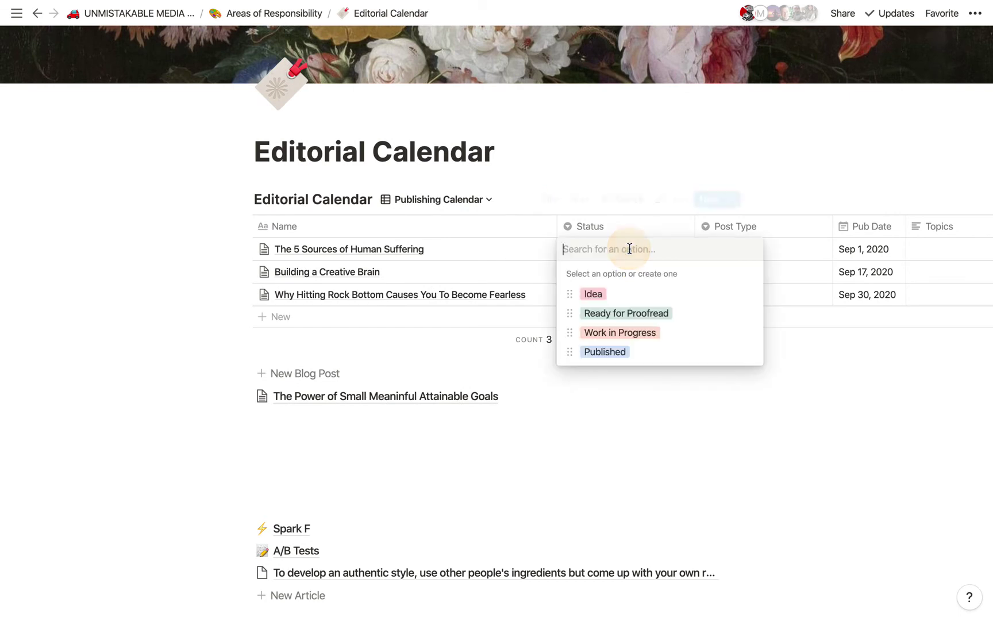
click(860, 475)
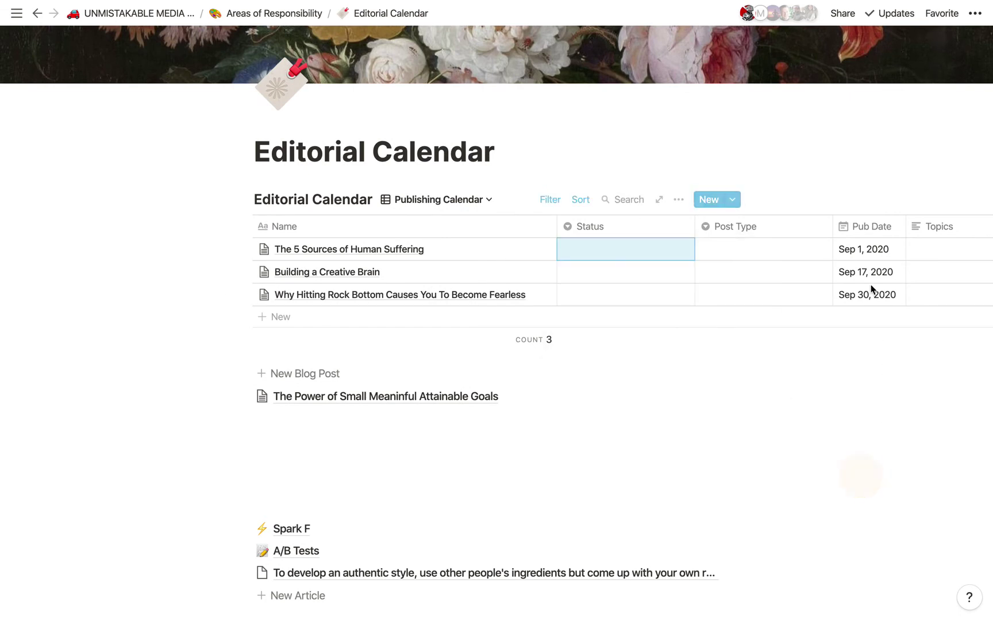
click(746, 257)
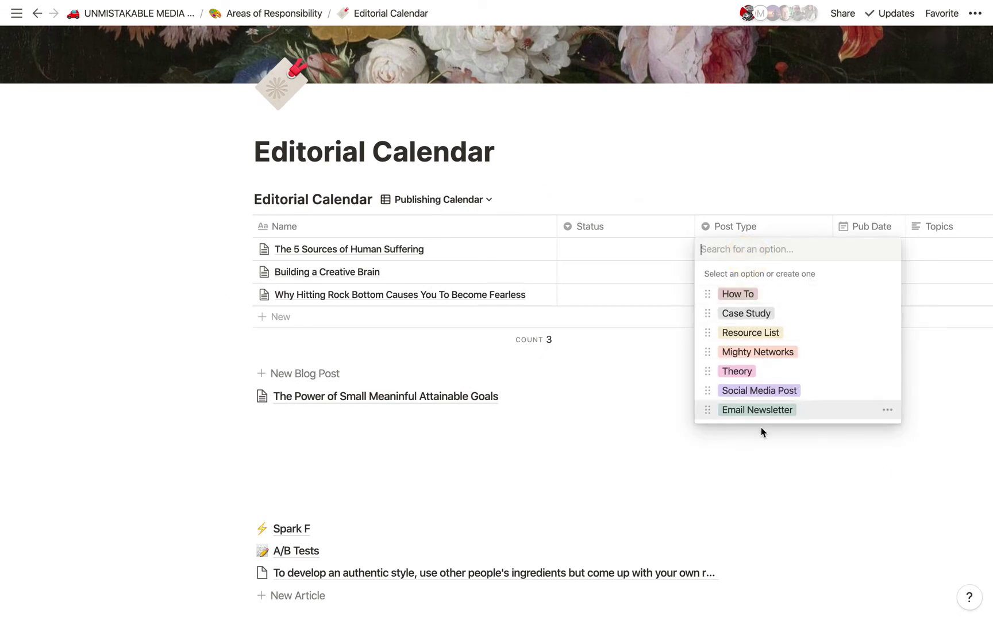
click(826, 499)
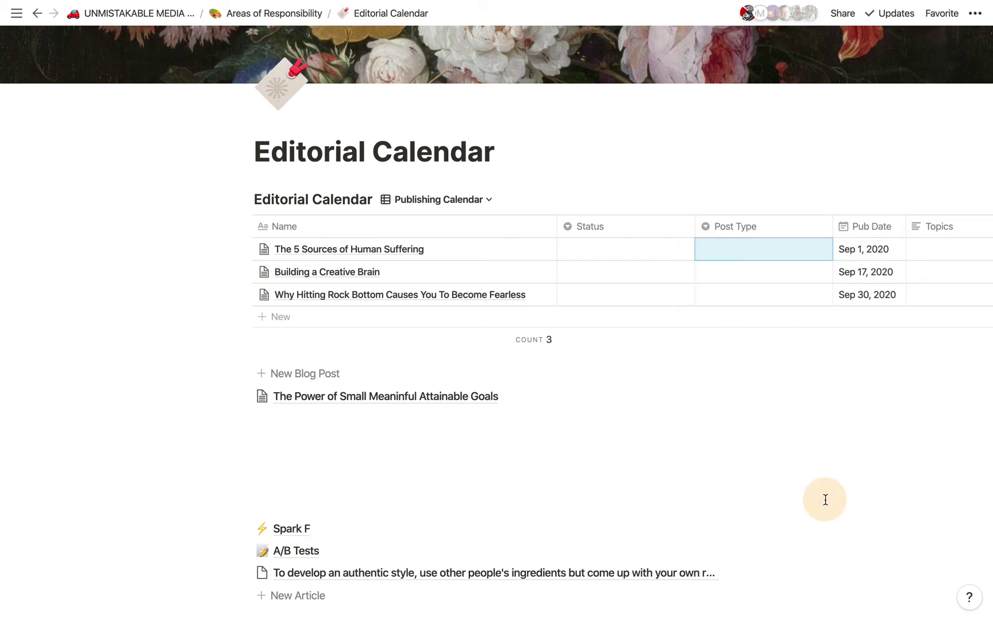
- Open the Building a Creative Brain post from the Publishing Calendar table as a full page
scroll(623, 377, down, 1)
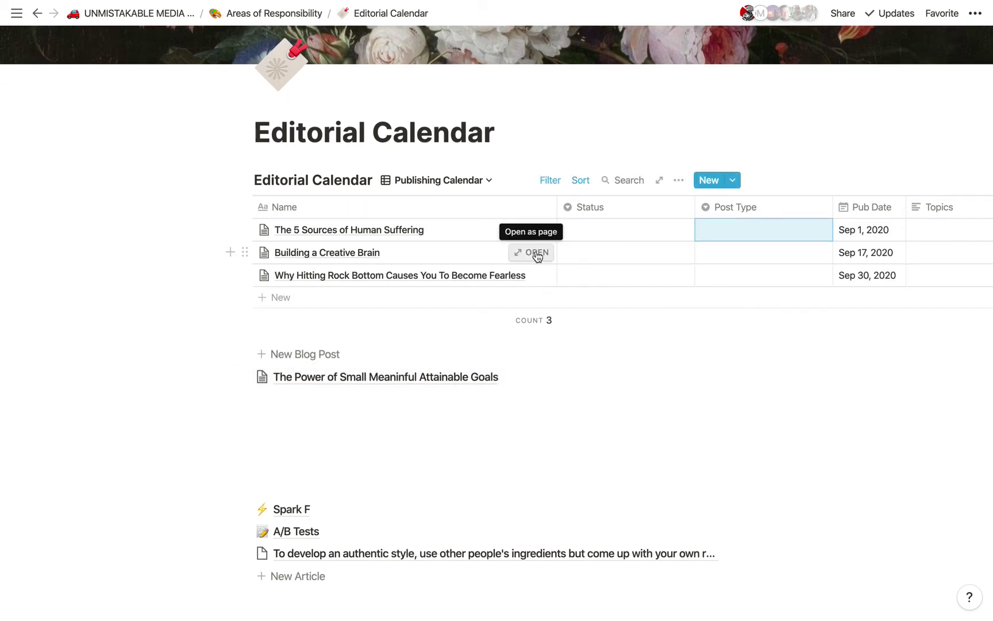
click(534, 252)
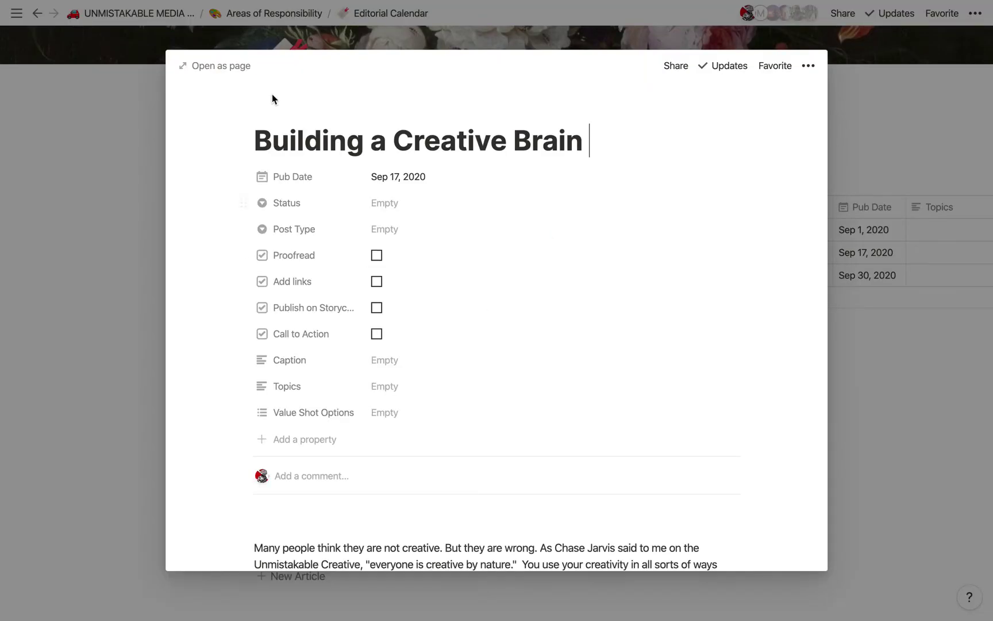
click(219, 67)
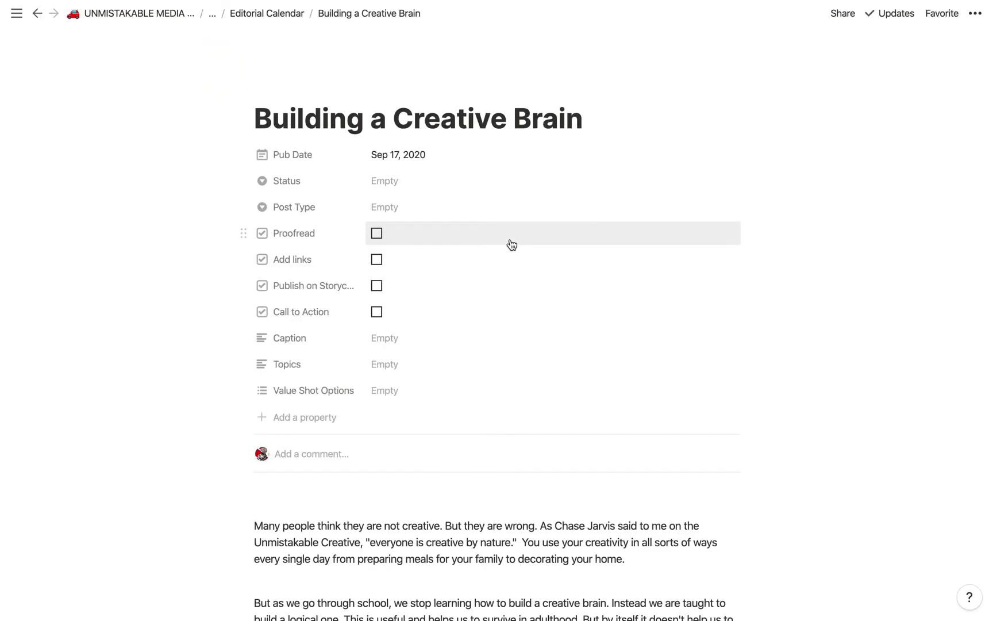
- Read through the Building a Creative Brain draft and review its publishing properties, such as Proofread, Add links and Call to Action
scroll(521, 243, down, 20)
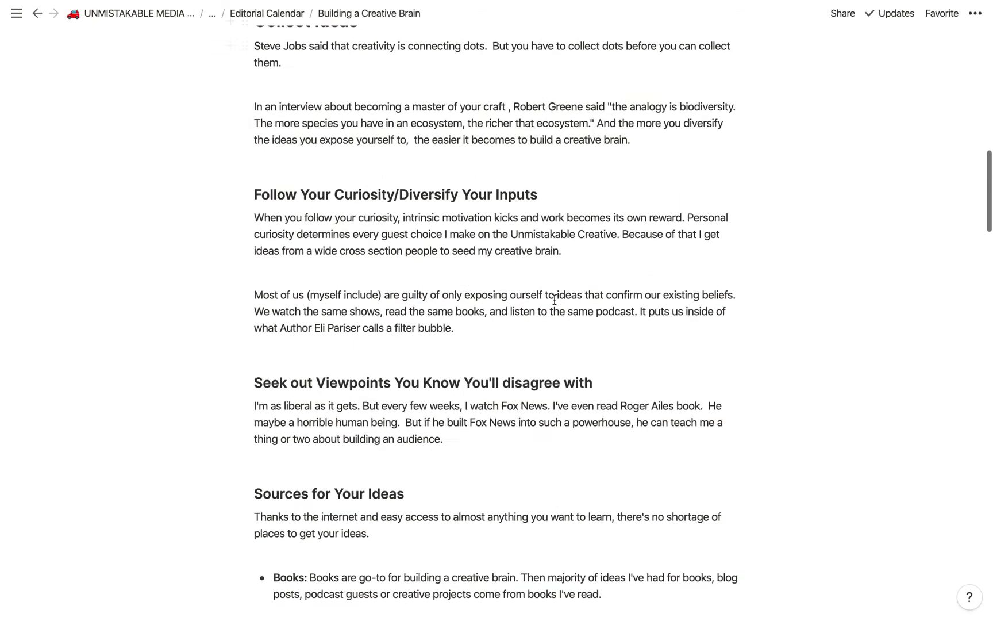
scroll(536, 267, down, 15)
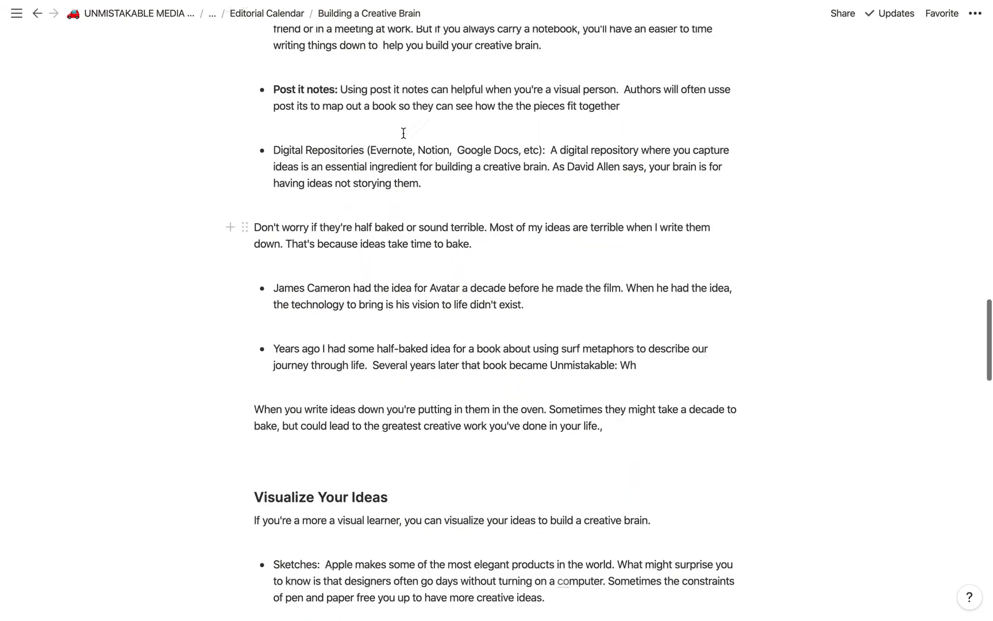
scroll(502, 301, down, 3)
scroll(502, 322, up, 15)
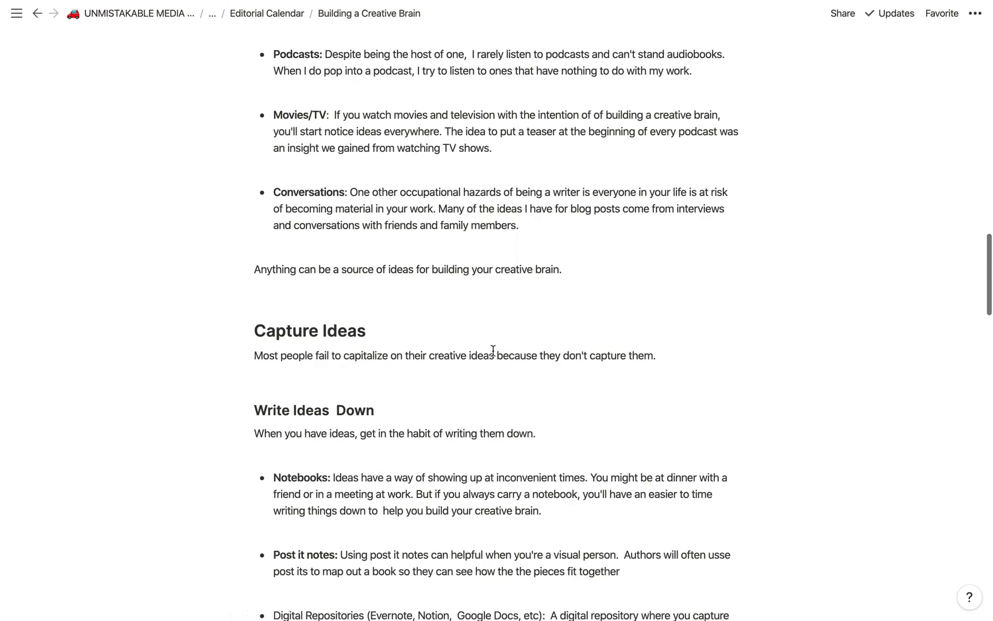
scroll(507, 361, up, 15)
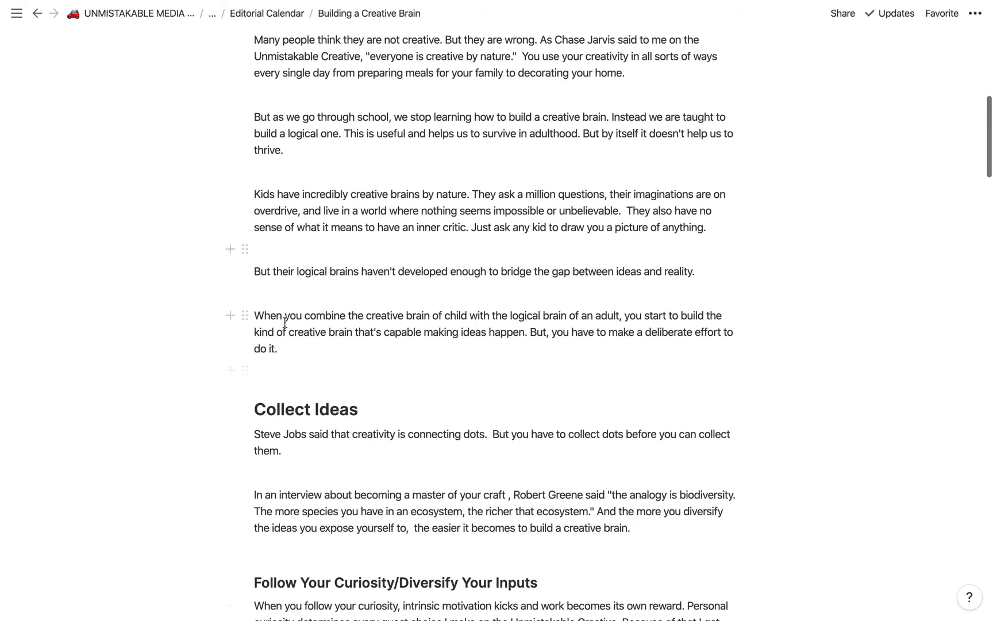
scroll(551, 389, up, 3)
scroll(516, 467, up, 3)
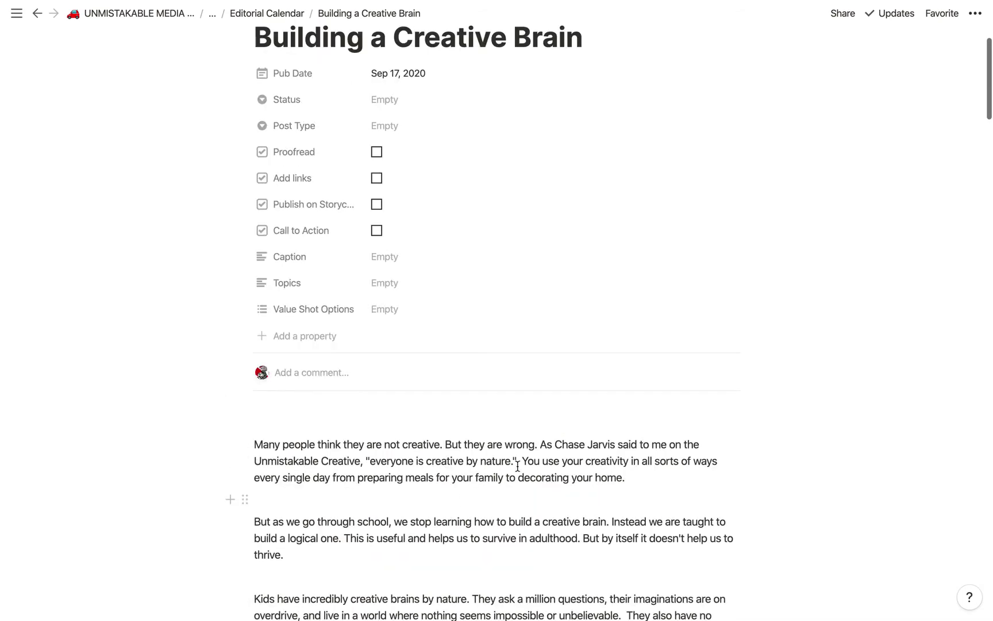
scroll(384, 342, down, 5)
scroll(460, 390, down, 3)
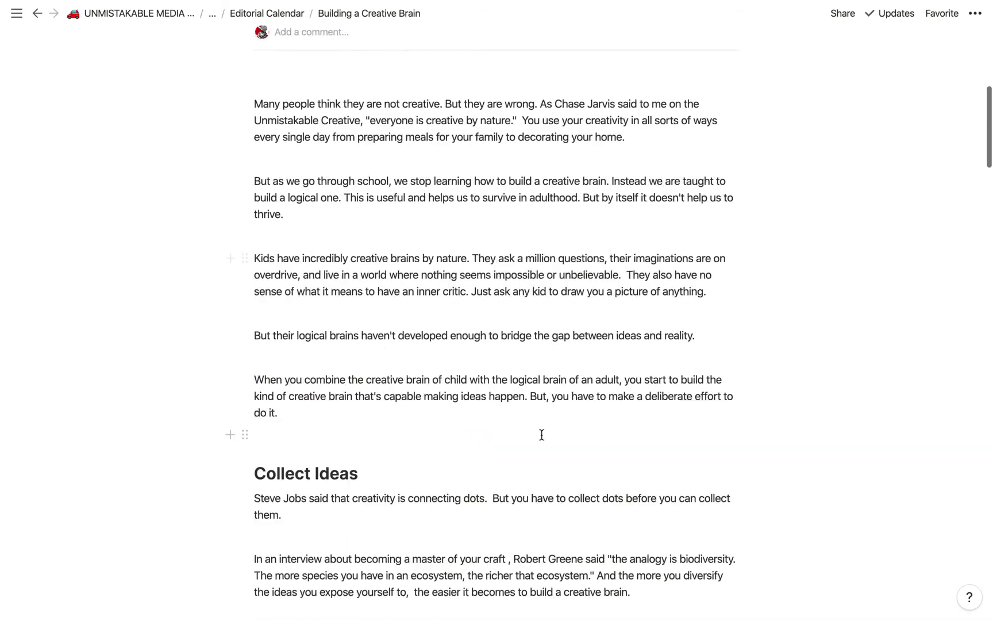
scroll(530, 438, up, 5)
scroll(530, 439, down, 3)
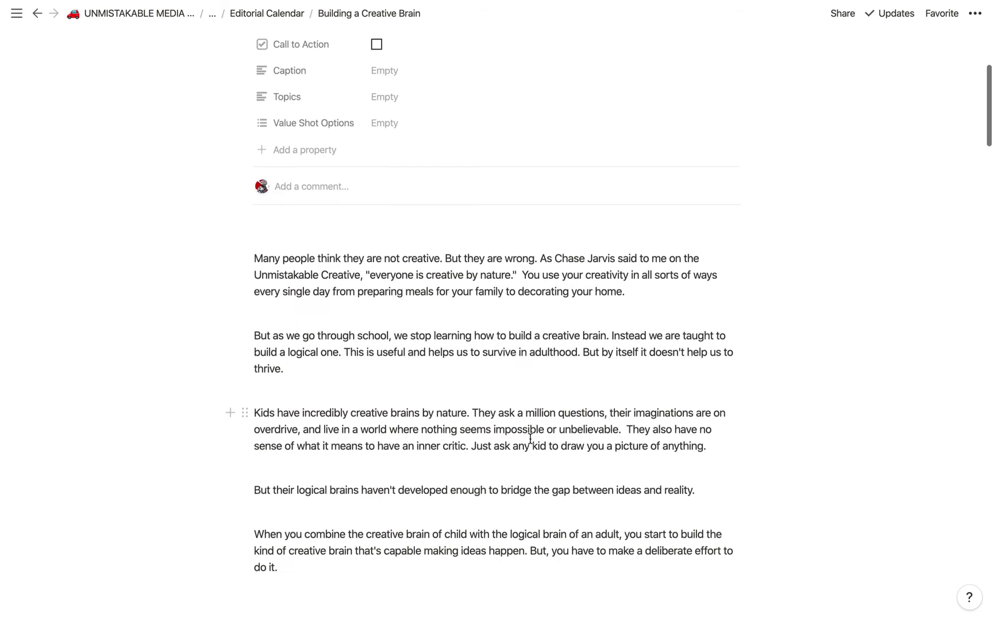
scroll(531, 437, up, 3)
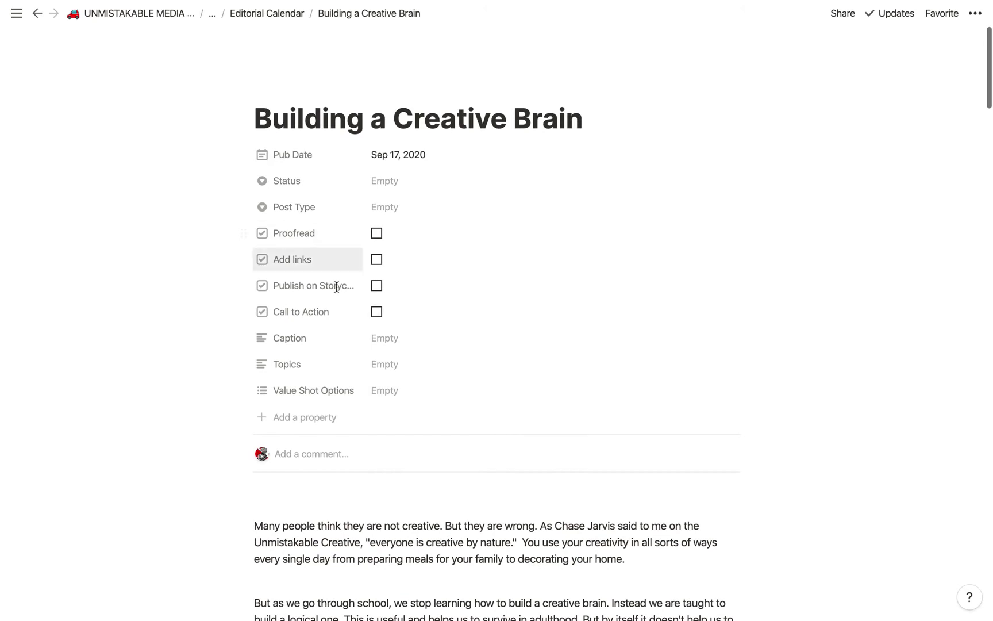
scroll(378, 236, down, 2)
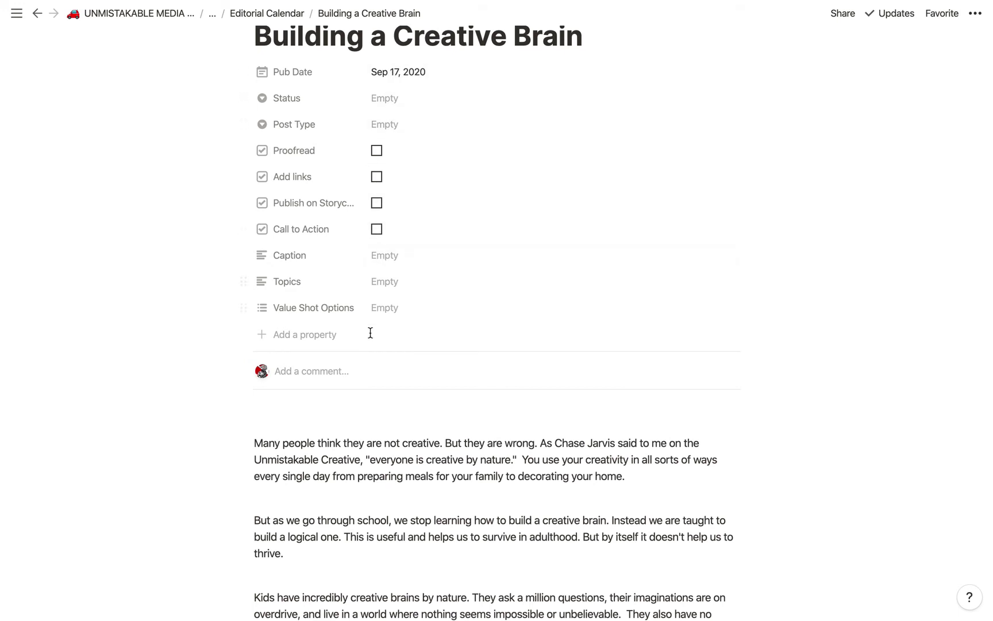
- Return to the main Editorial Calendar page, create a post with the New Blog Post template, and open it
click(267, 13)
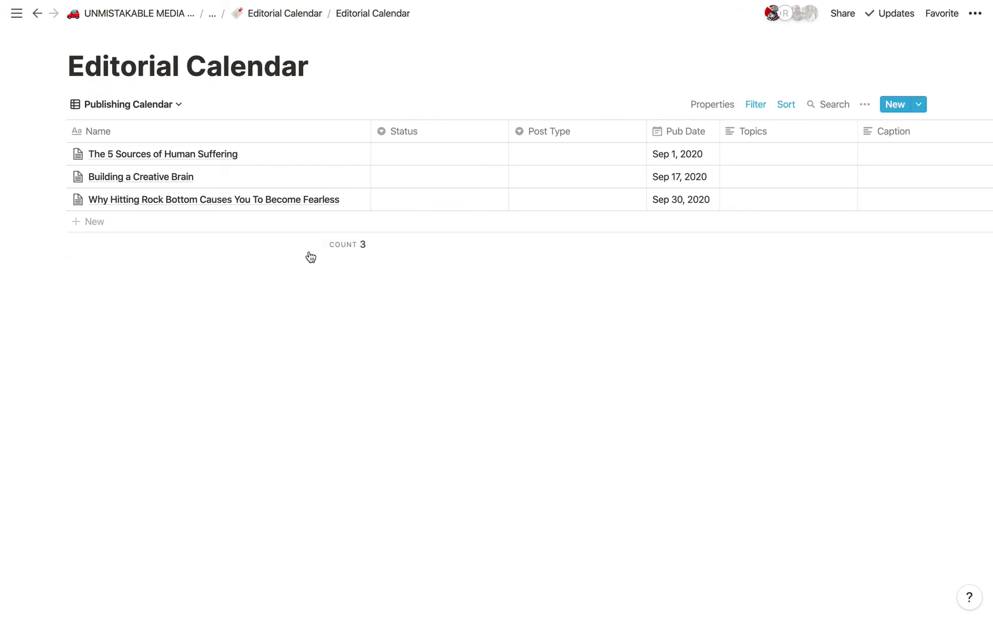
click(310, 12)
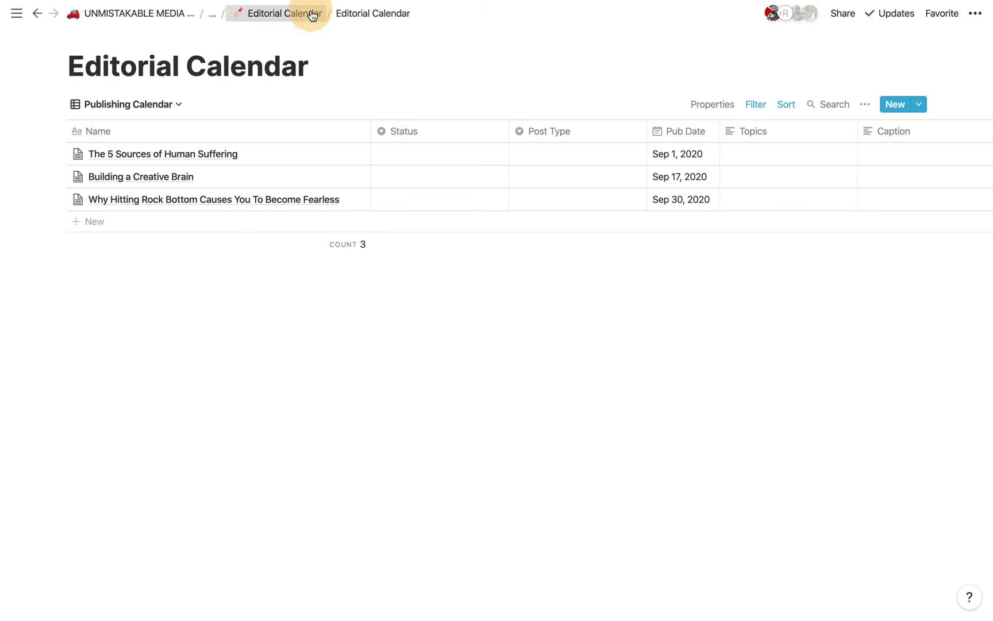
scroll(388, 354, down, 5)
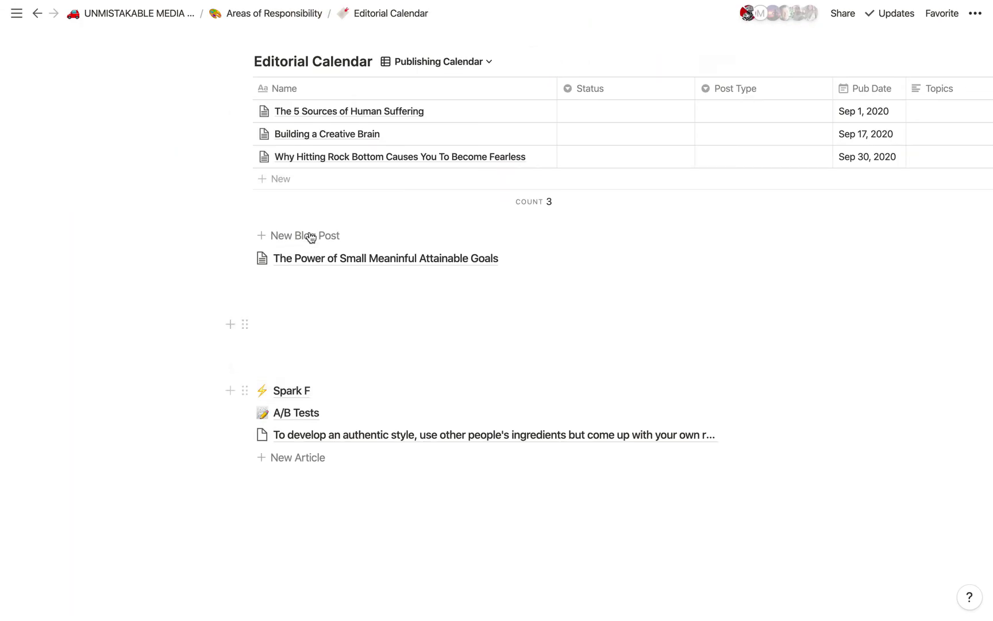
click(310, 236)
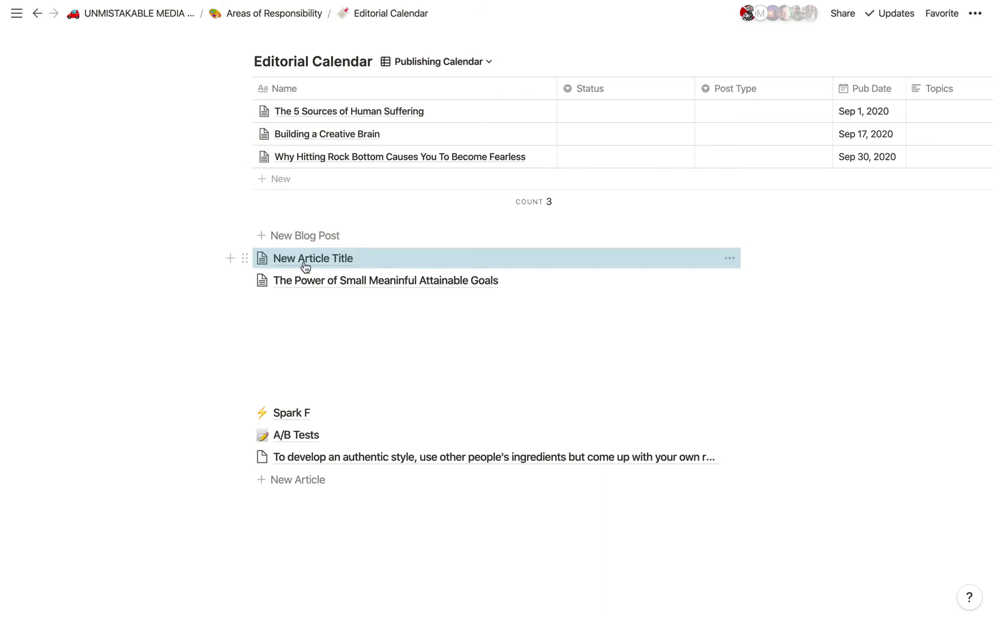
click(305, 265)
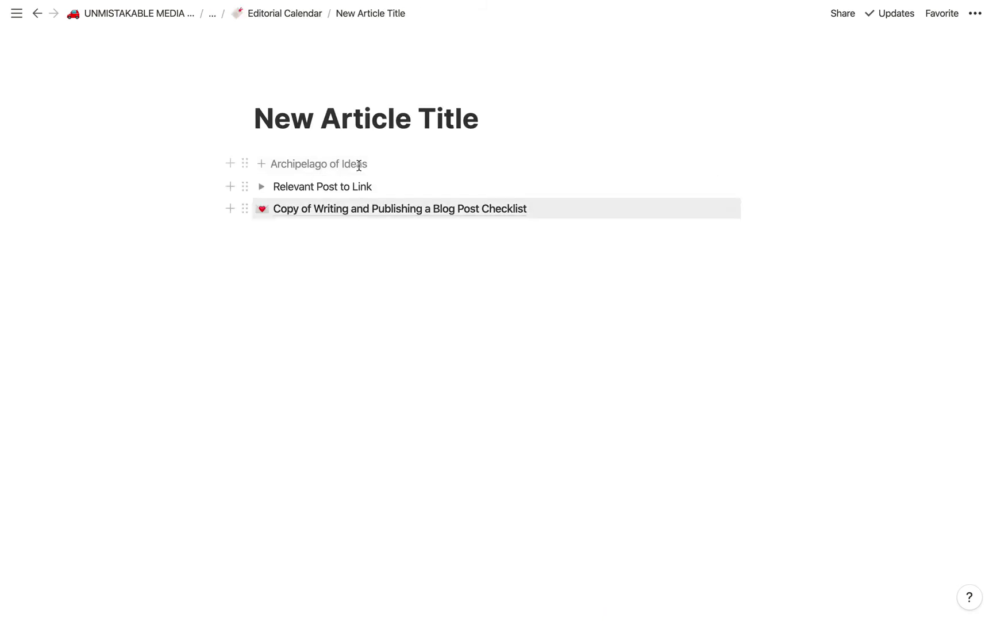
- Check inside the Relevant Post to Link toggle and insert the Archipelago of Ideas template into the new article
click(263, 186)
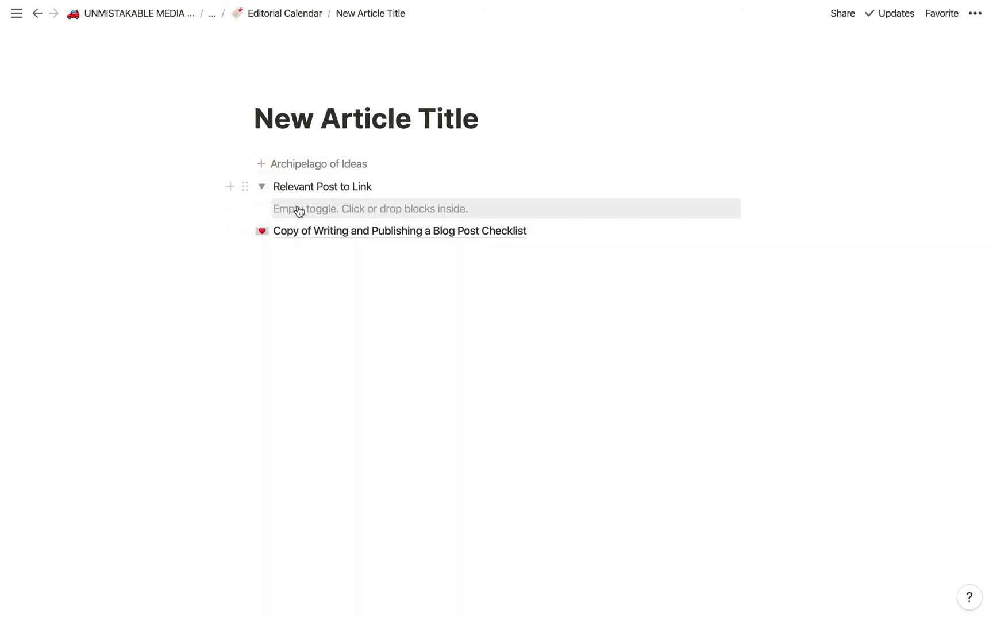
click(261, 186)
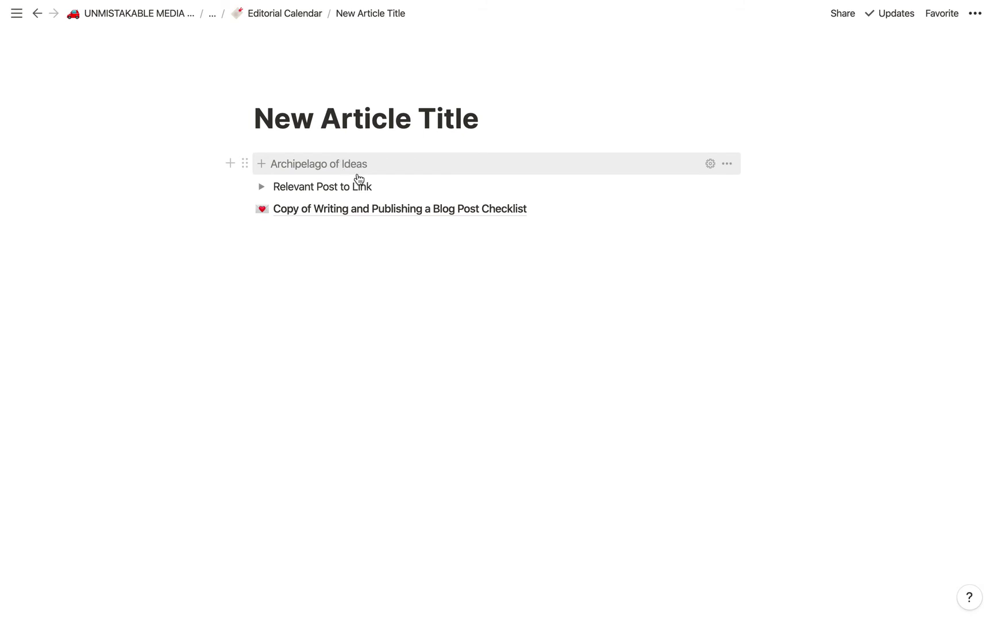
click(300, 165)
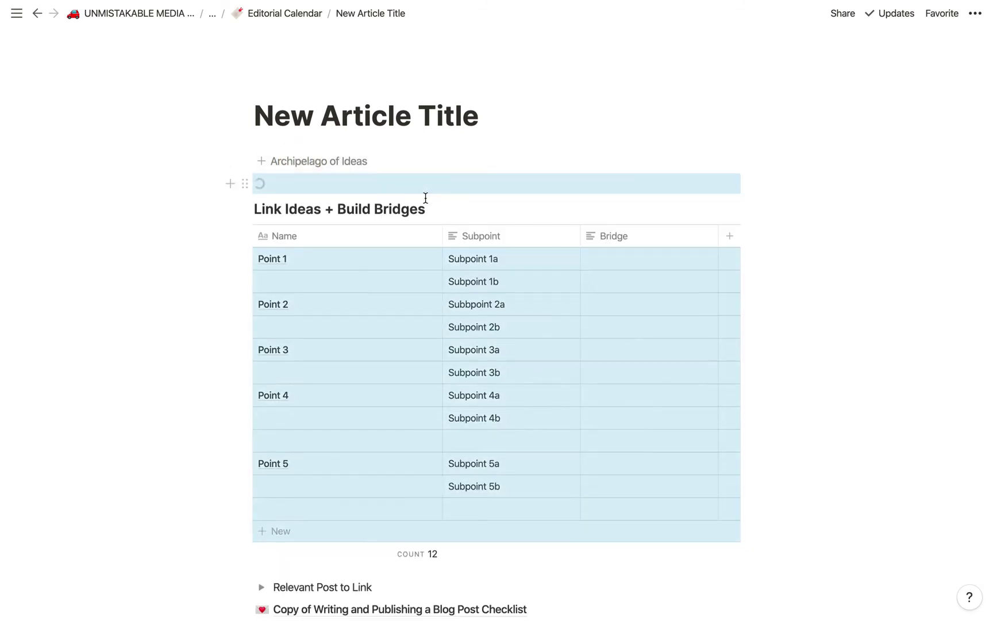
- Examine the Archipelago of Ideas and Link Ideas + Build Bridges tables in the new article
scroll(425, 198, down, 4)
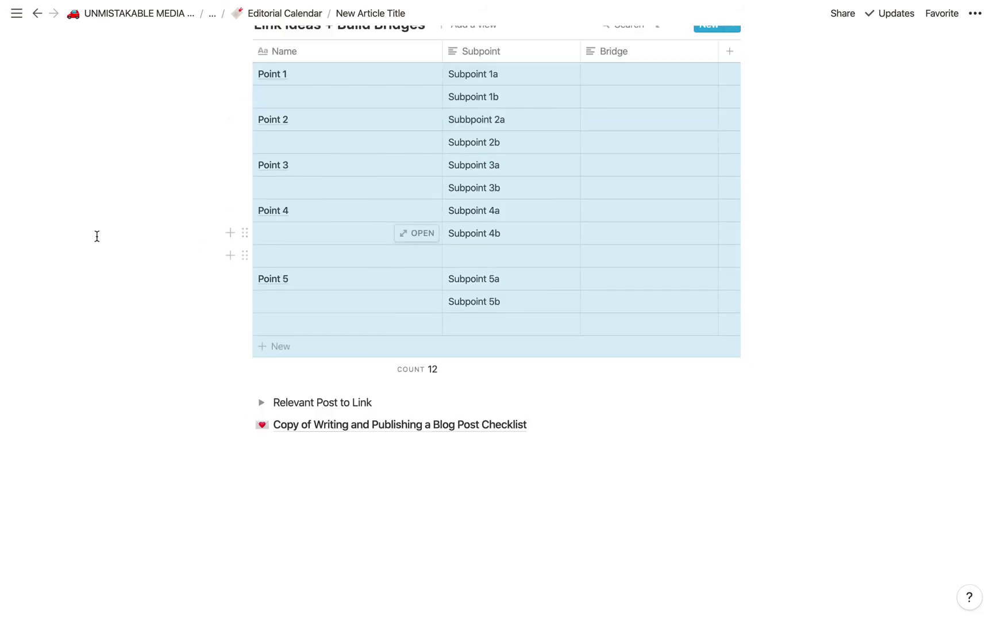
scroll(353, 288, up, 10)
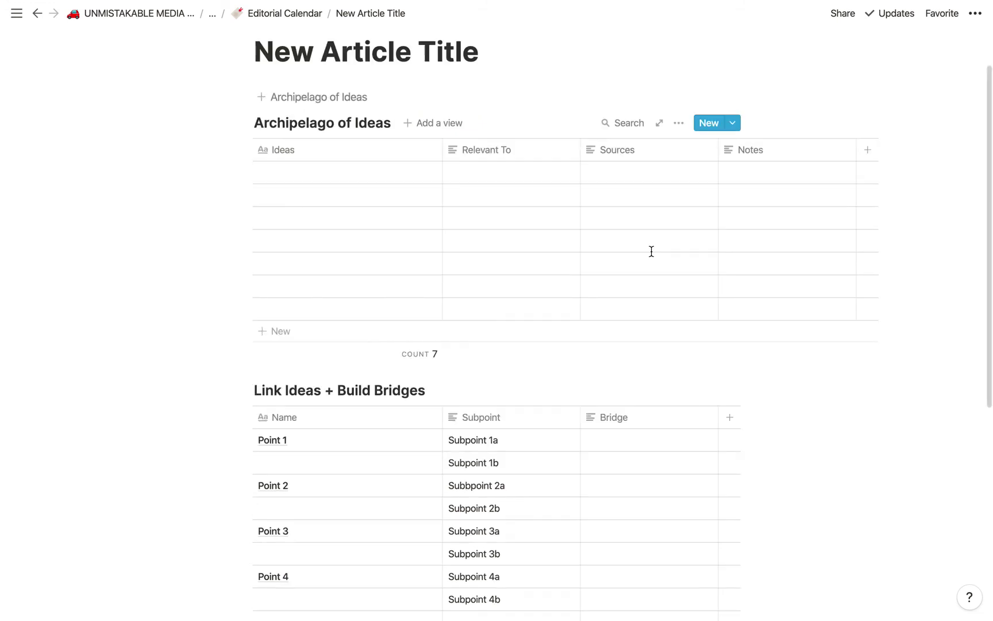
scroll(647, 251, down, 4)
scroll(647, 253, up, 4)
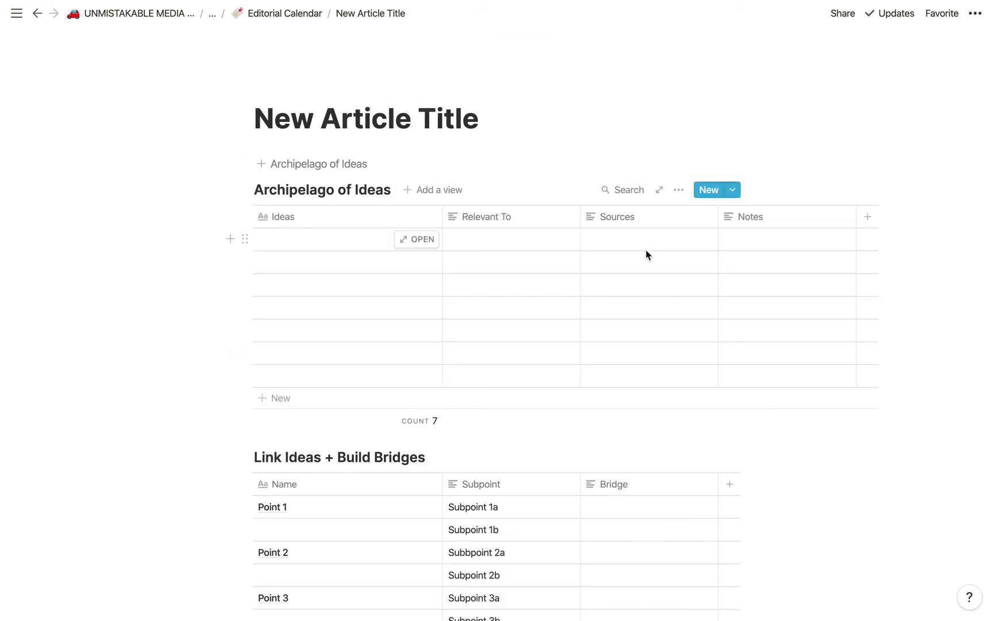
scroll(645, 256, down, 1)
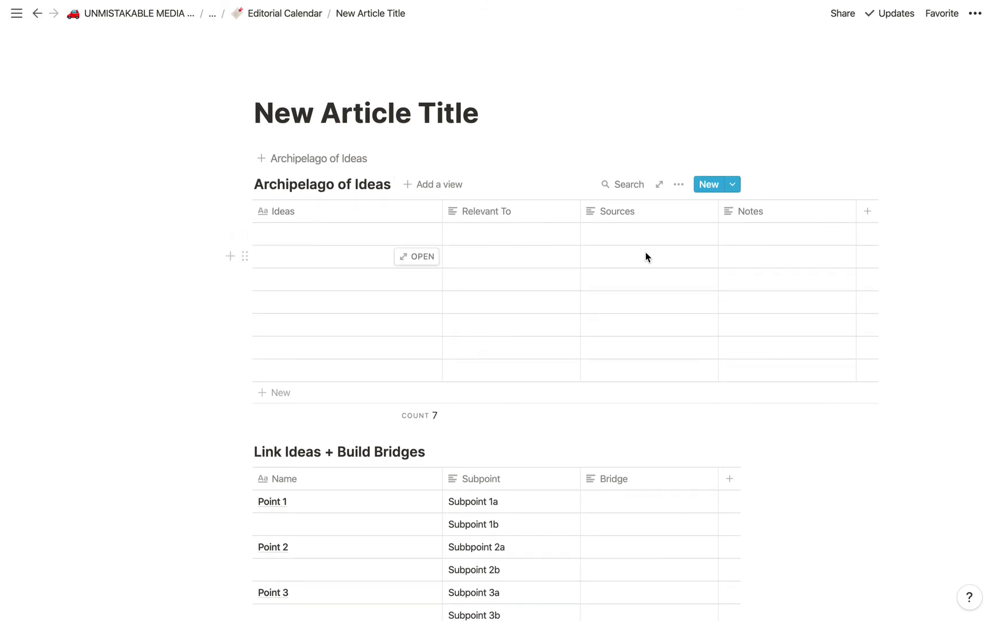
scroll(627, 270, down, 8)
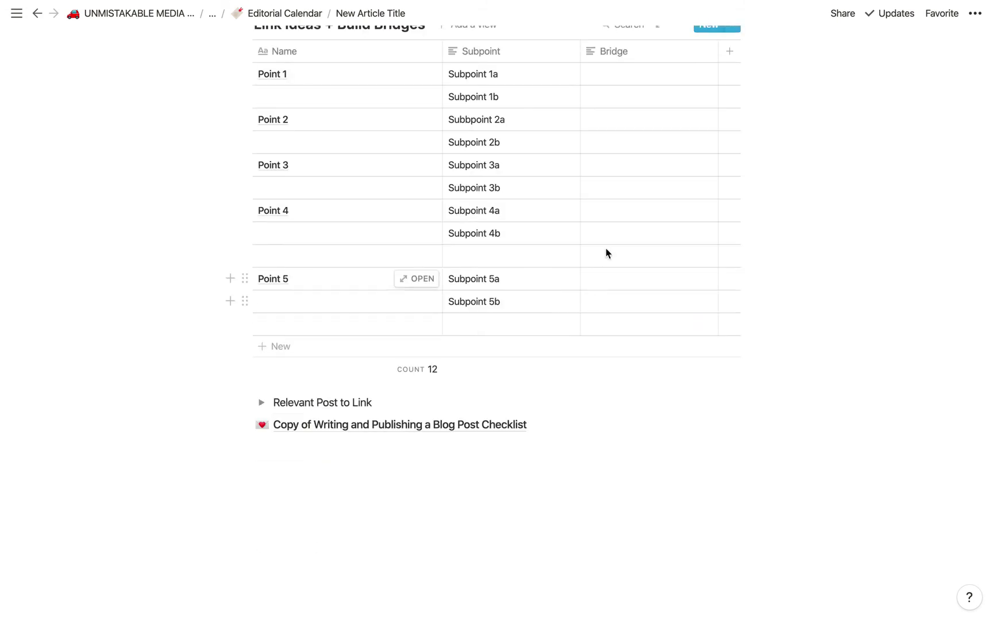
click(376, 559)
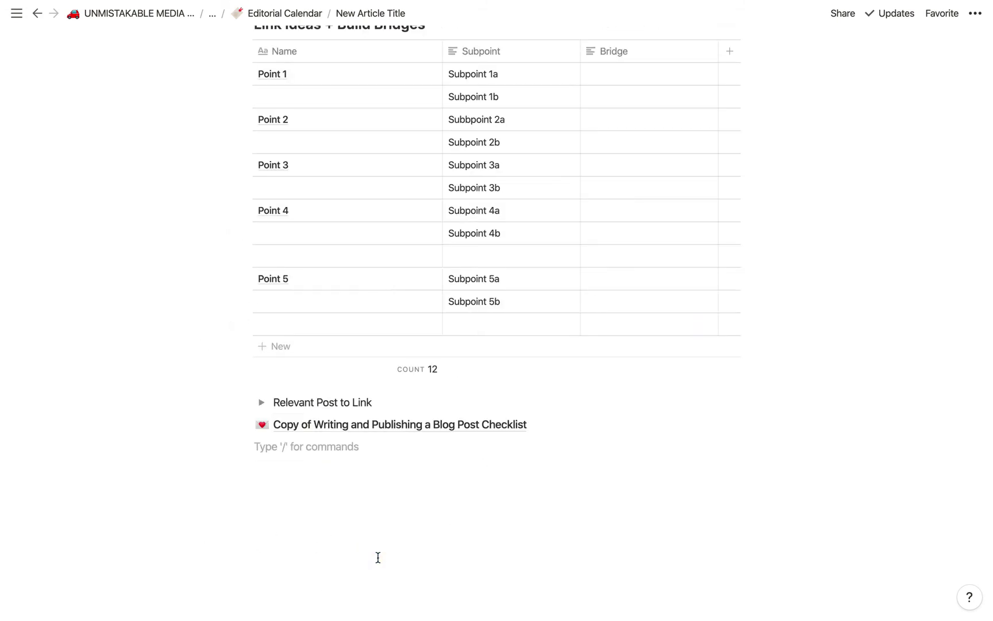
scroll(380, 541, up, 8)
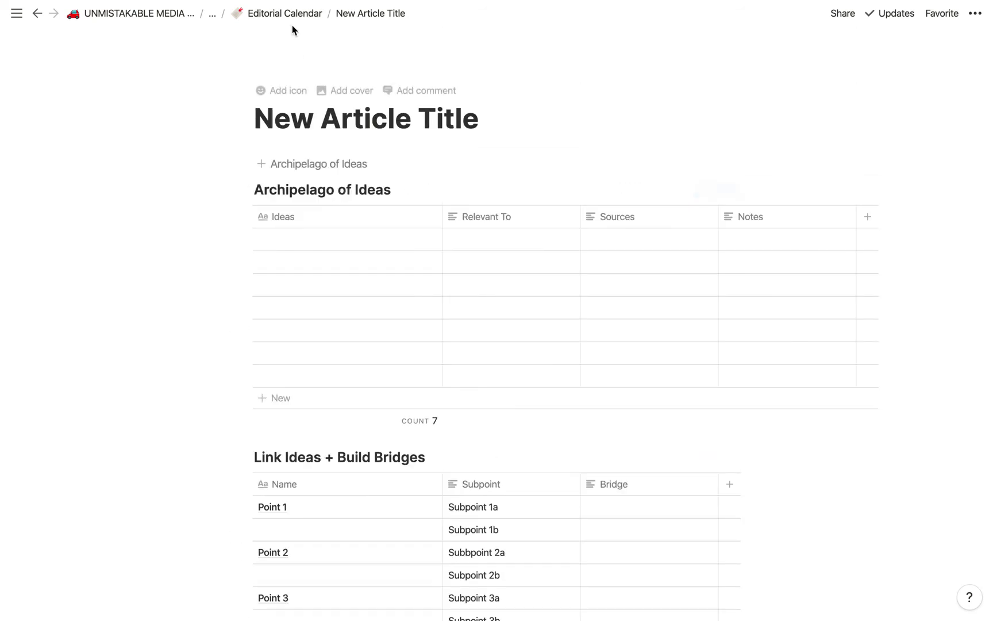
- Go back to the Editorial Calendar page and remove the Status and Pub Date filters from the Publishing Calendar view
click(285, 13)
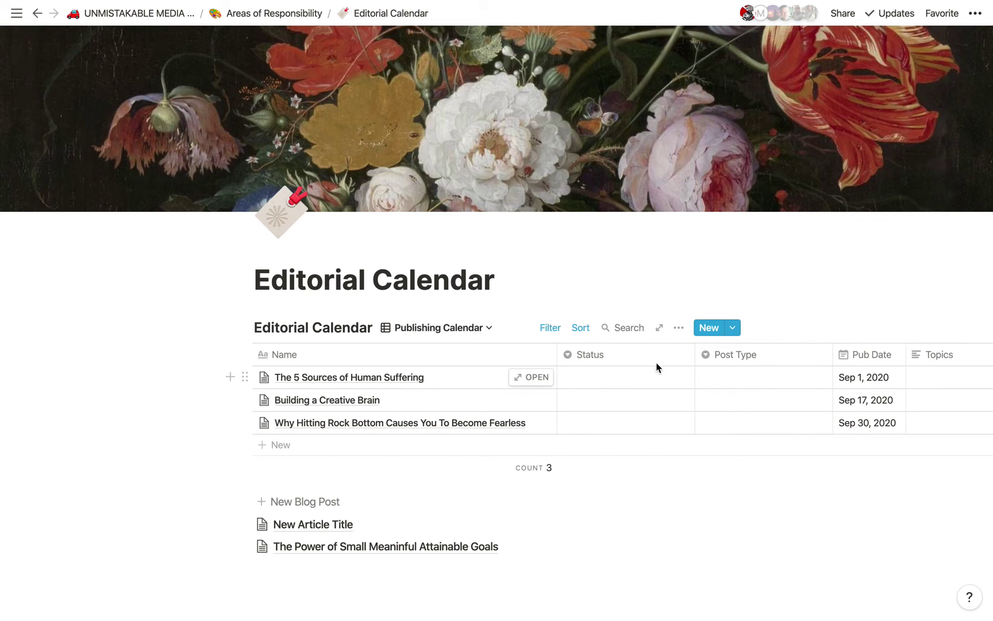
click(549, 328)
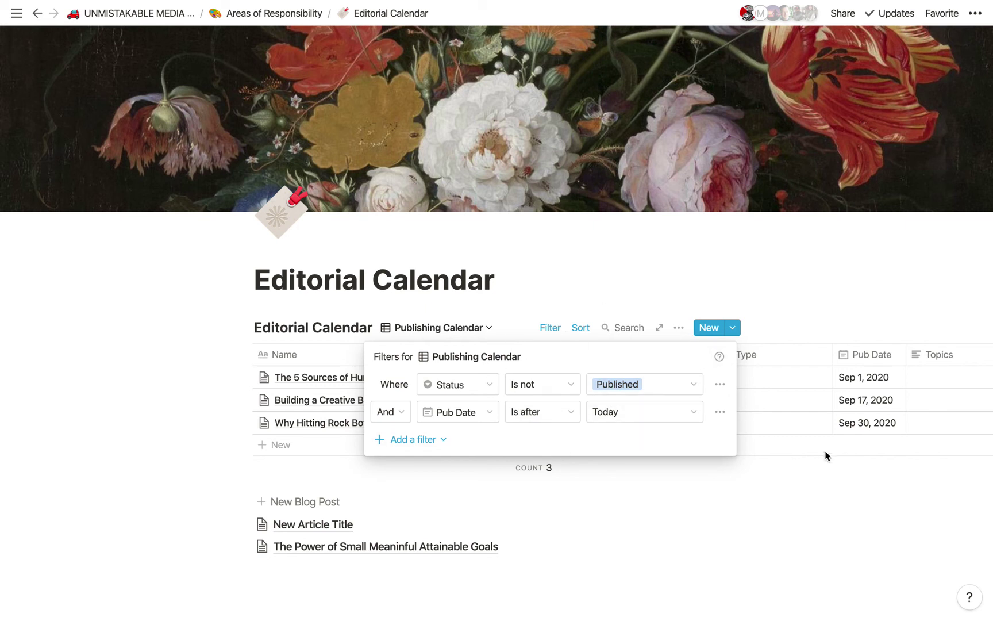
click(727, 389)
click(725, 411)
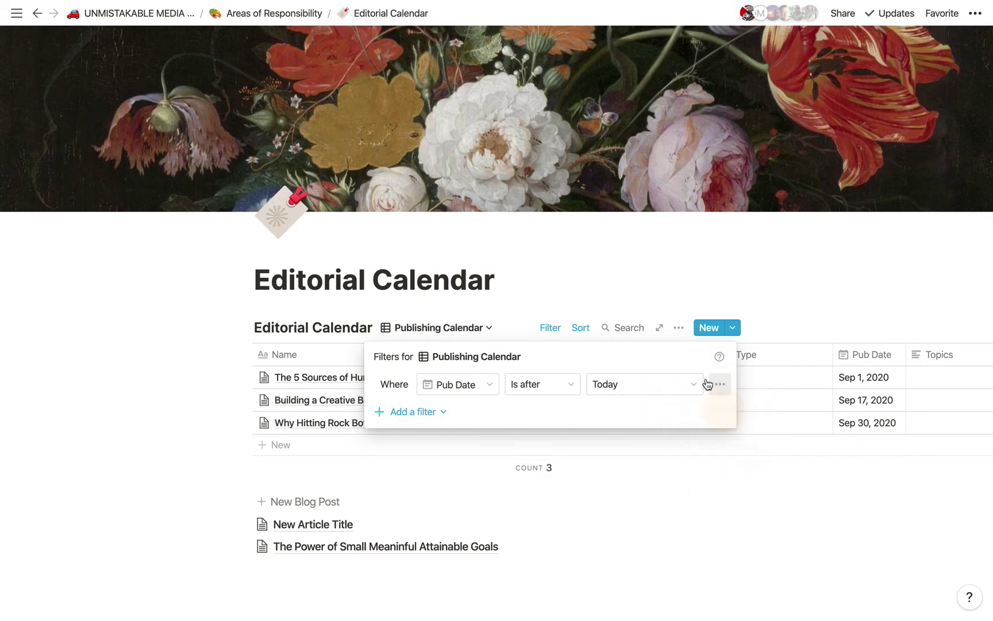
click(720, 389)
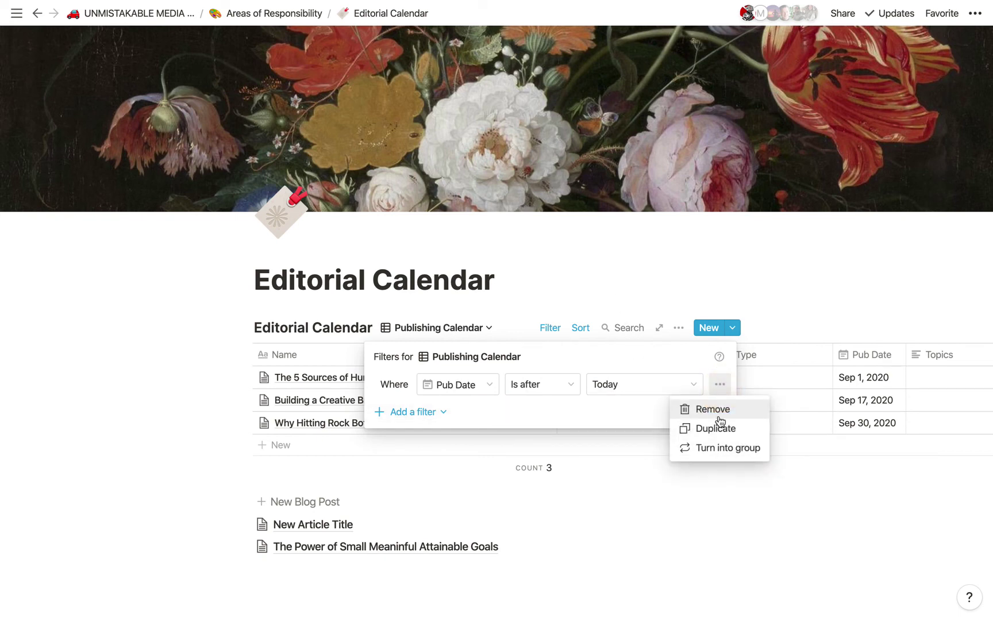
click(718, 410)
click(623, 274)
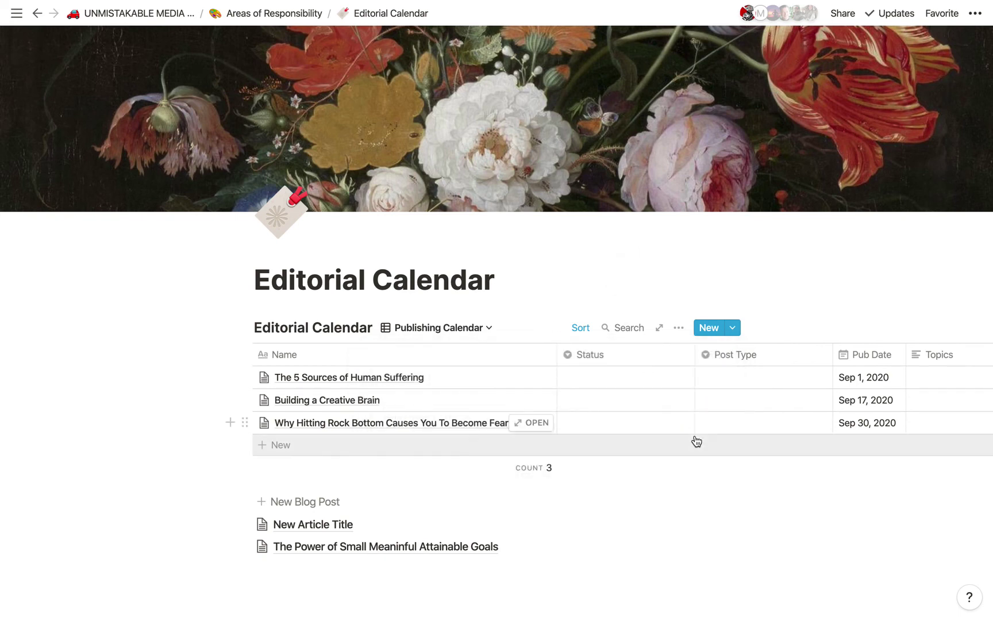
- Look through the unfiltered Publishing Calendar table, comparing the posts' Status, Post Type and Pub Date values
scroll(626, 410, down, 3)
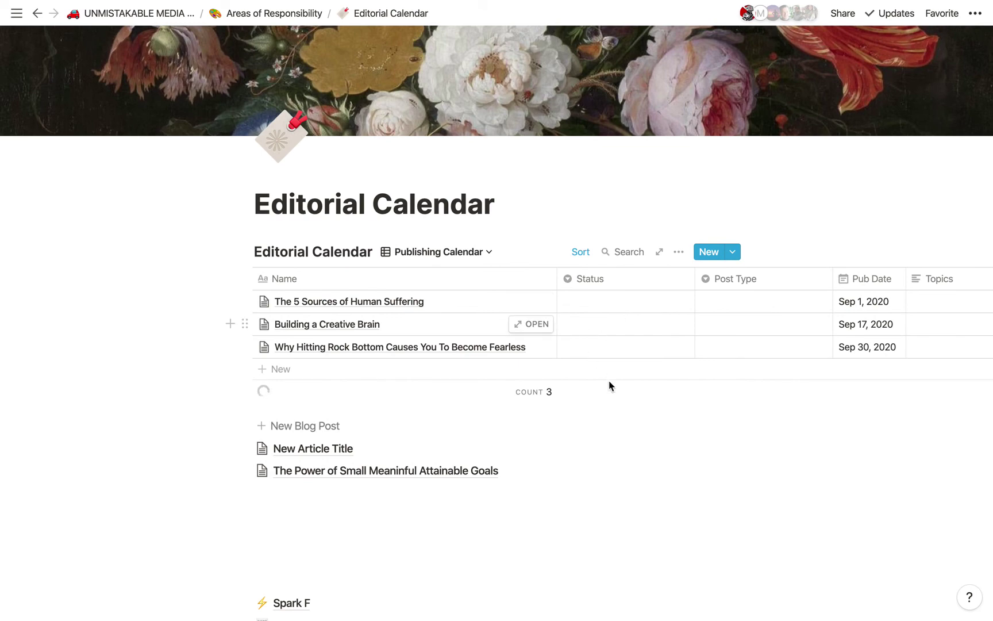
scroll(513, 436, down, 10)
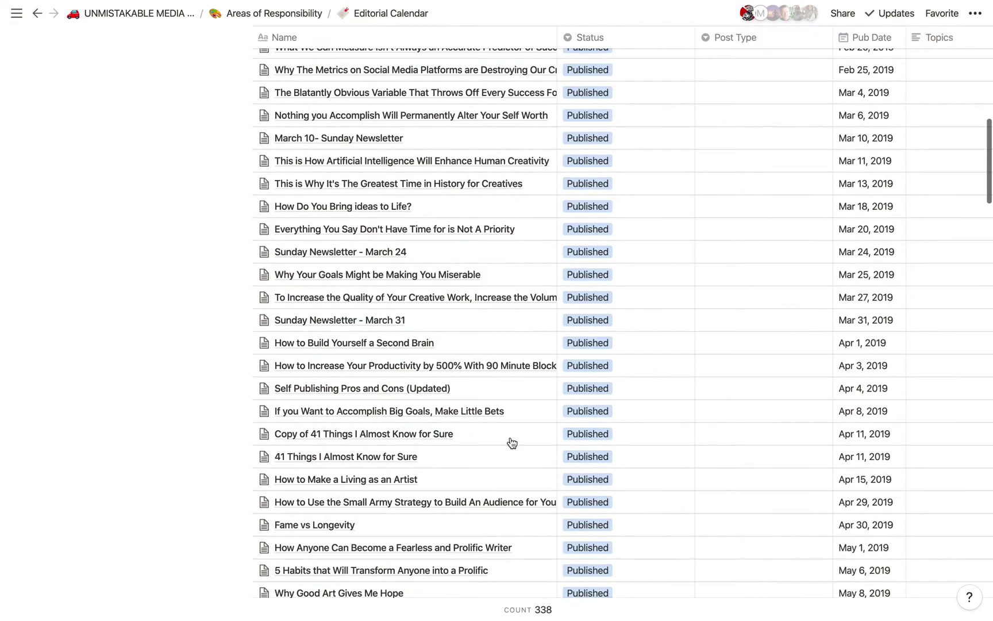
scroll(514, 436, up, 5)
scroll(532, 409, down, 20)
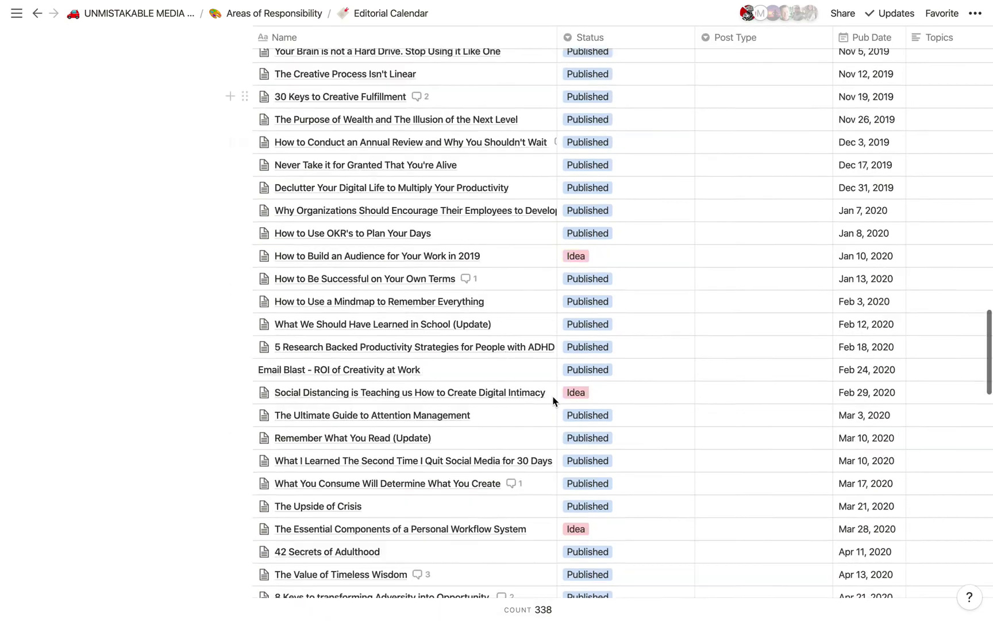
scroll(556, 412, down, 3)
scroll(556, 409, up, 5)
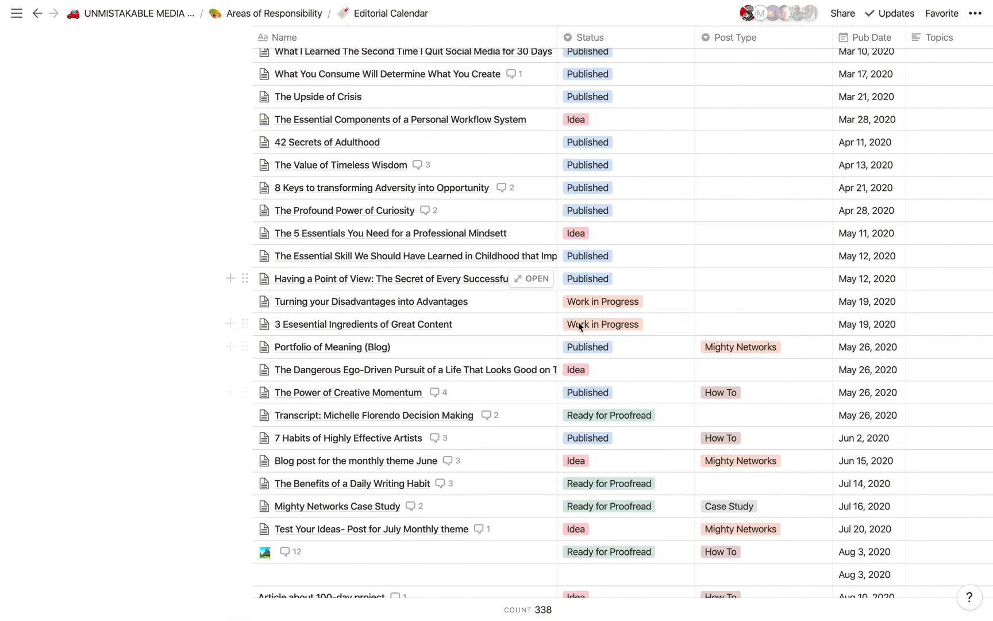
scroll(531, 414, up, 3)
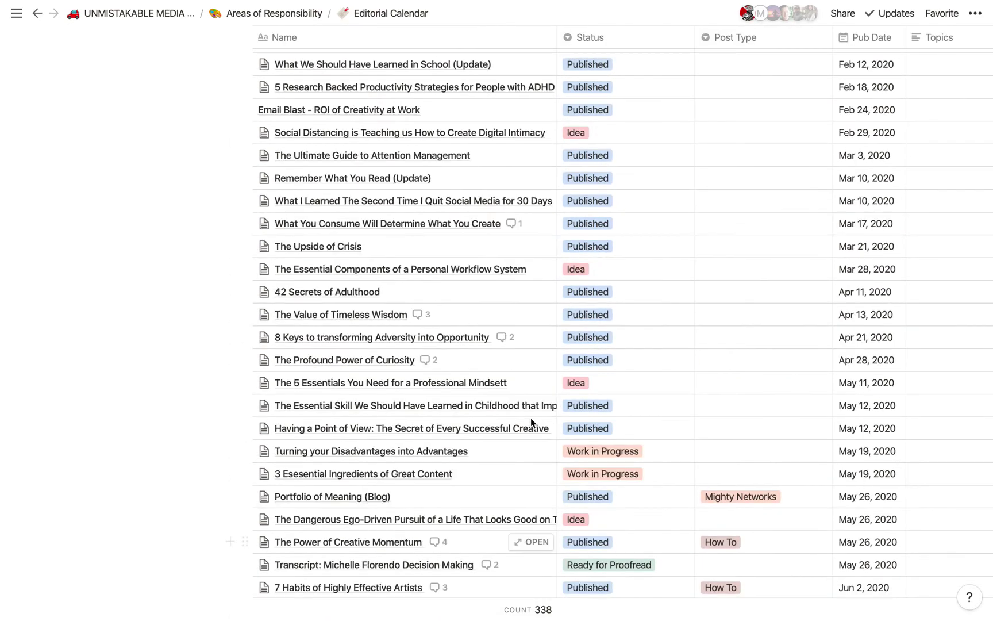
scroll(530, 418, up, 1)
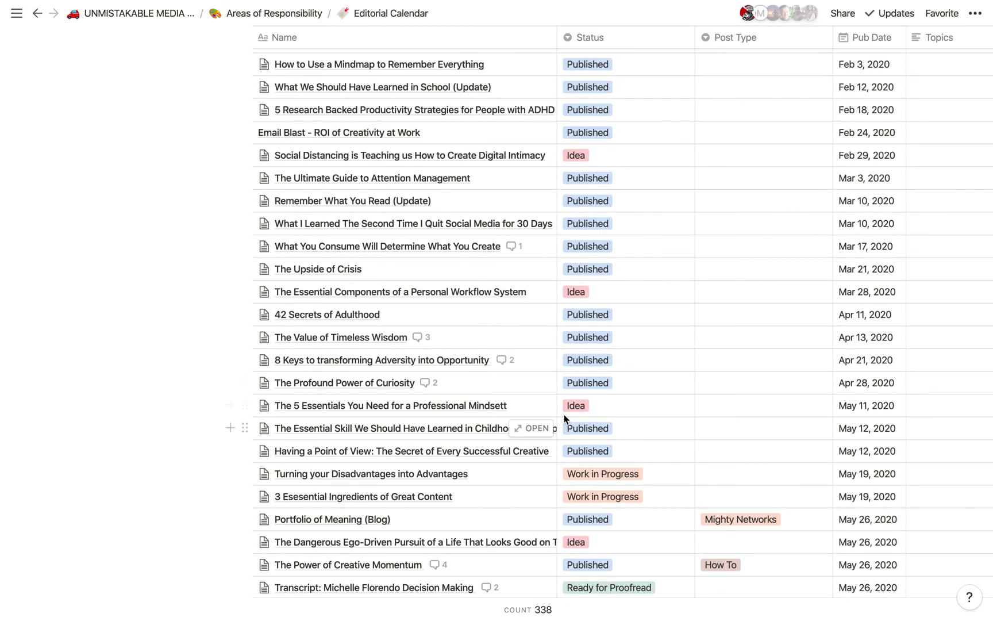
- Look back through the unfiltered Publishing Calendar table from the 2020 posts to the earliest 2019 posts
scroll(541, 418, up, 4)
scroll(543, 417, up, 6)
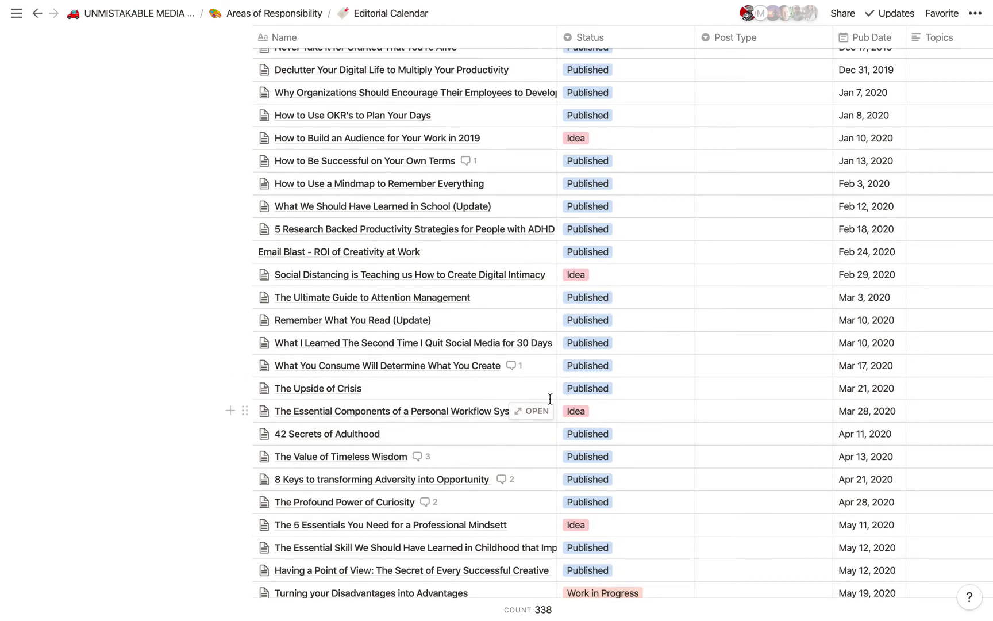
scroll(547, 397, up, 5)
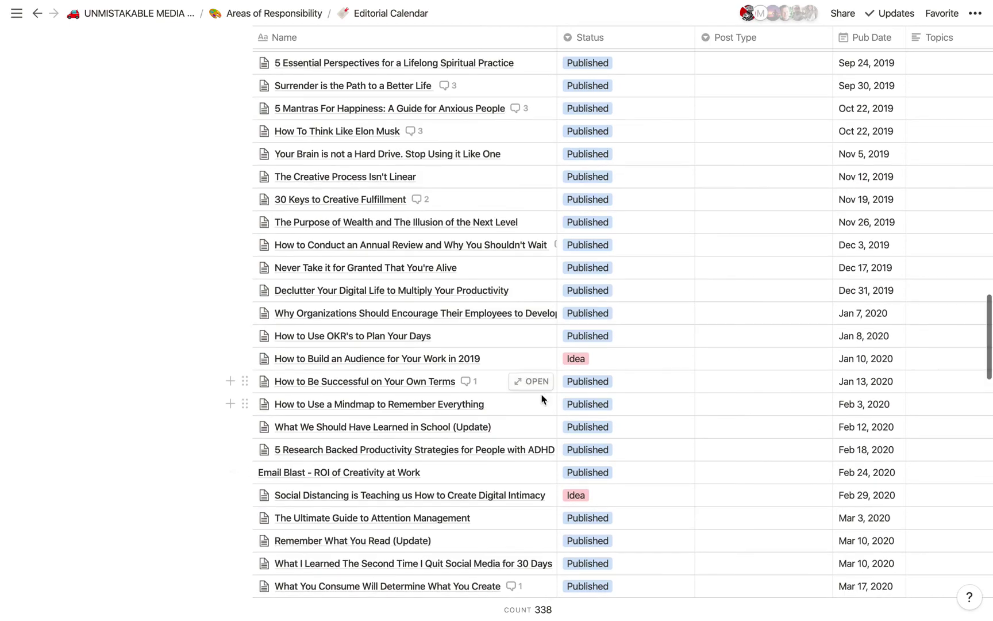
scroll(543, 402, down, 20)
scroll(545, 410, up, 15)
scroll(538, 359, up, 20)
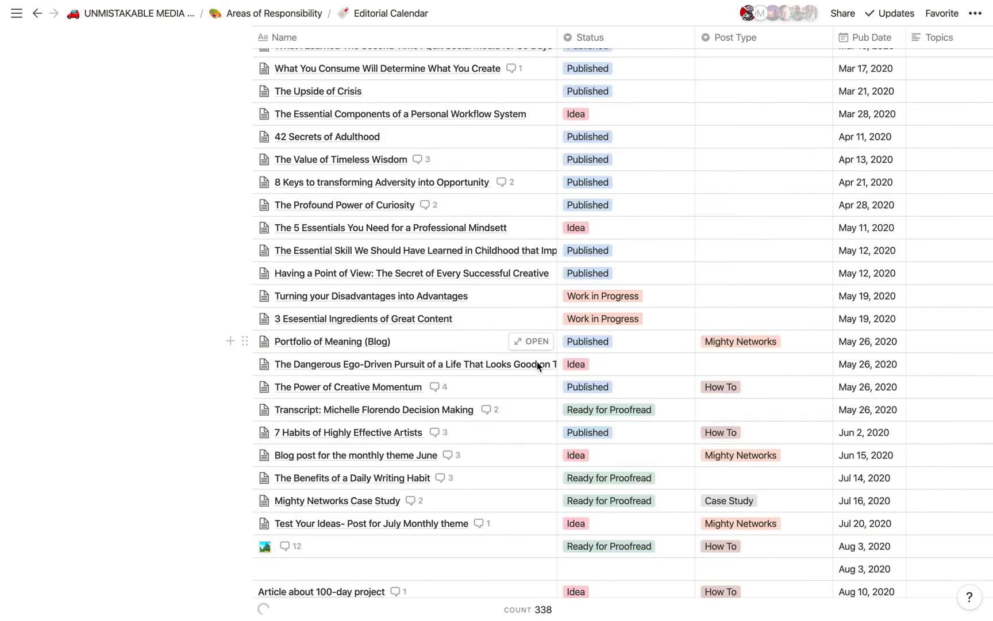
scroll(537, 367, up, 15)
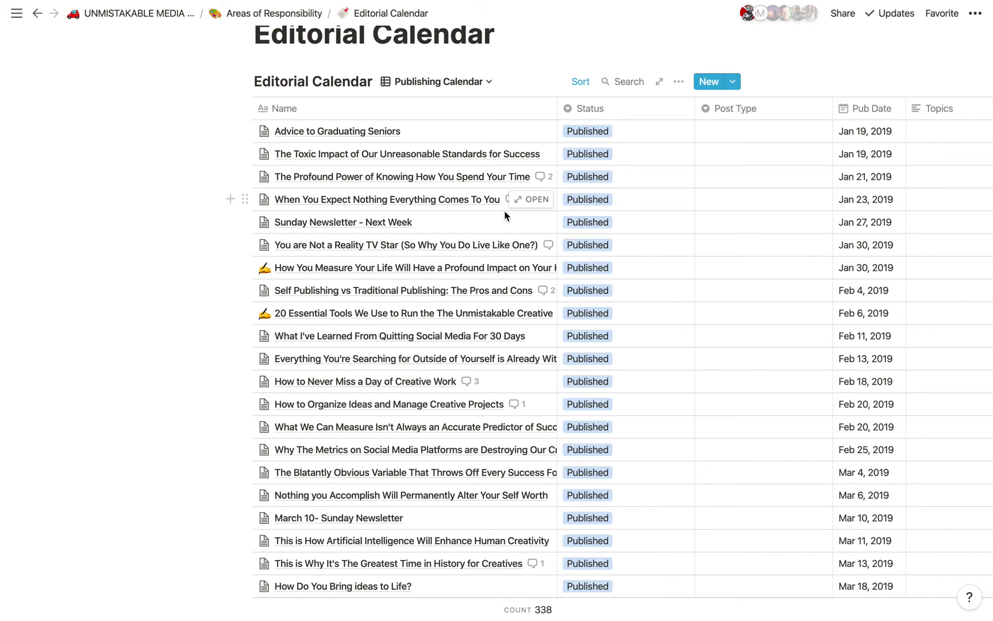
scroll(508, 229, down, 1)
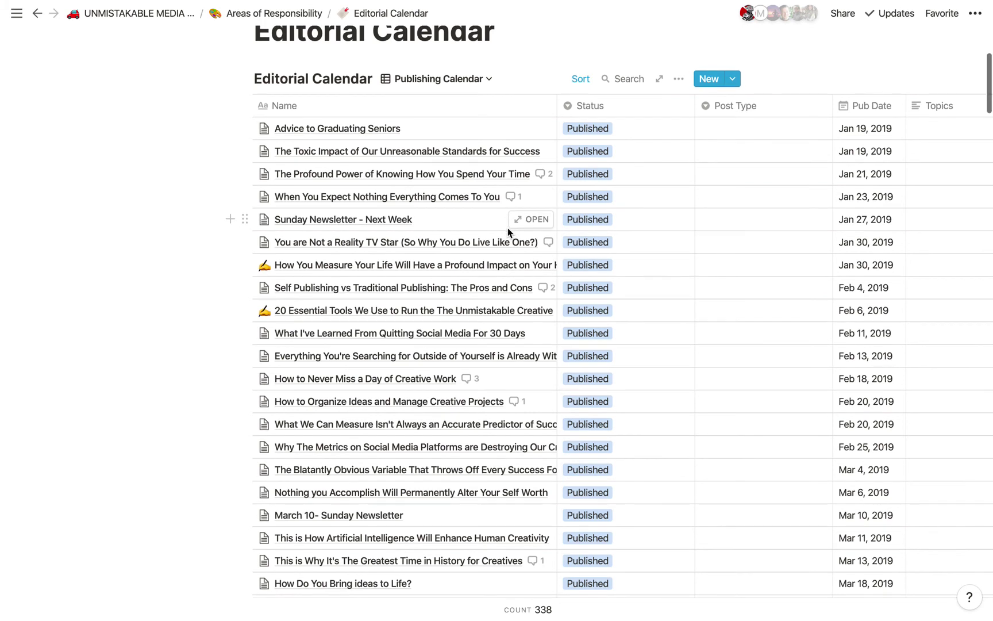
scroll(508, 236, down, 2)
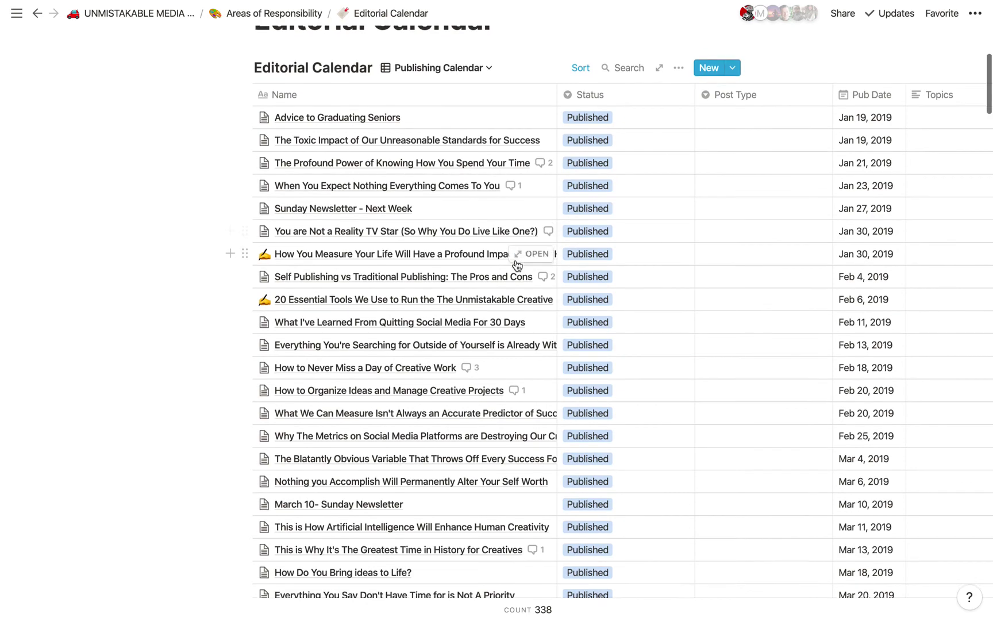
- Preview the post "How to Organize Ideas and Manage Creative Projects", skim its text and embedded video, and close the preview
scroll(517, 265, down, 2)
click(531, 382)
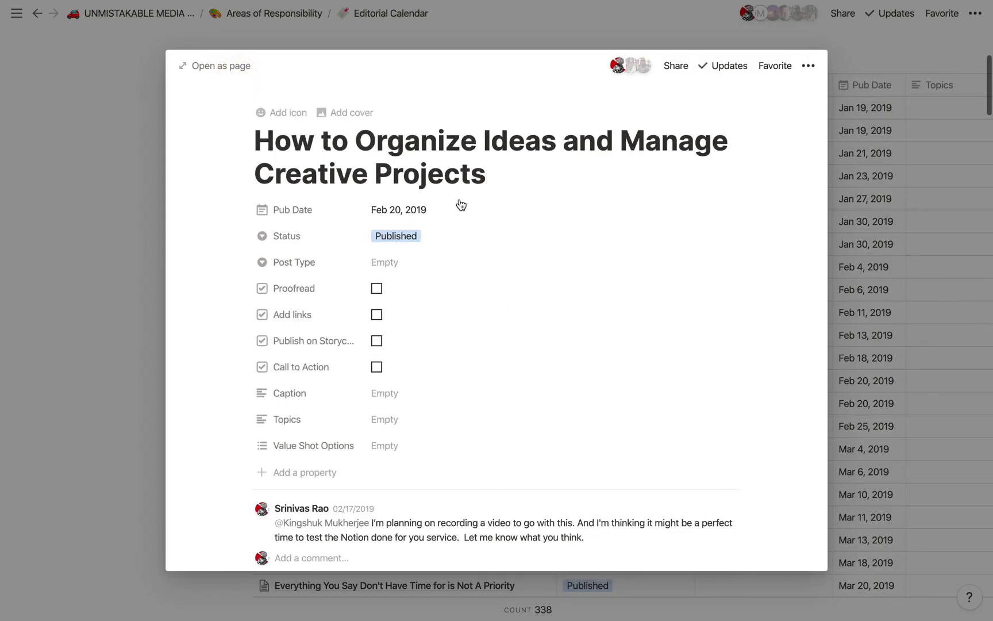
scroll(661, 239, down, 15)
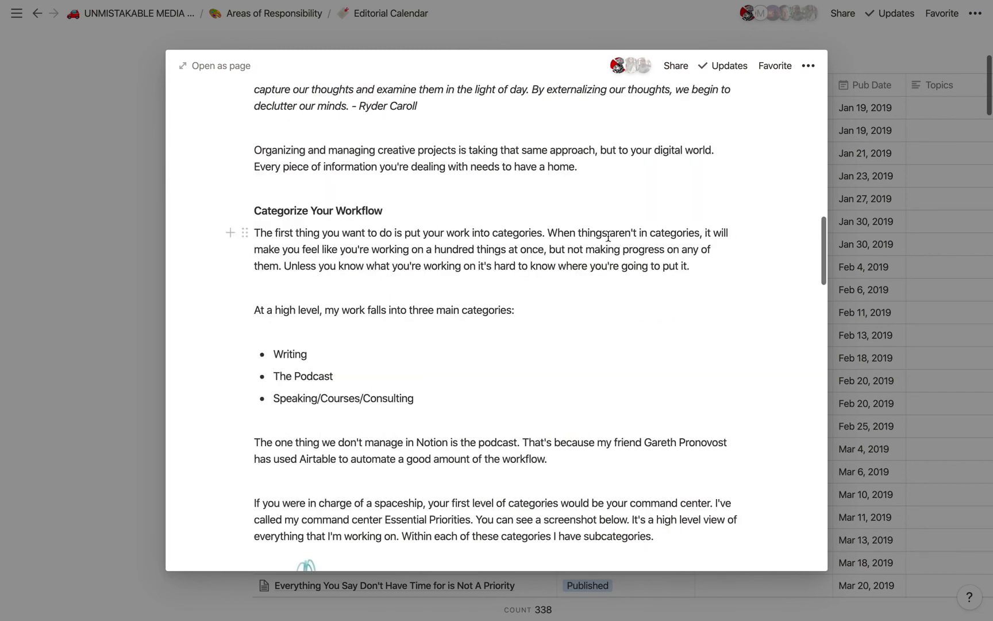
scroll(607, 236, down, 20)
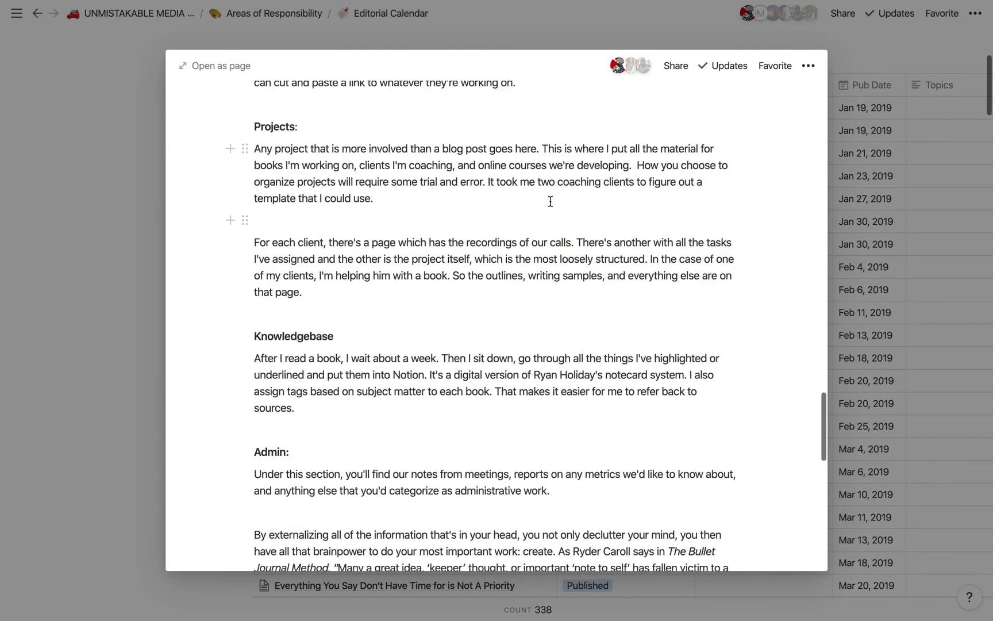
scroll(550, 201, down, 10)
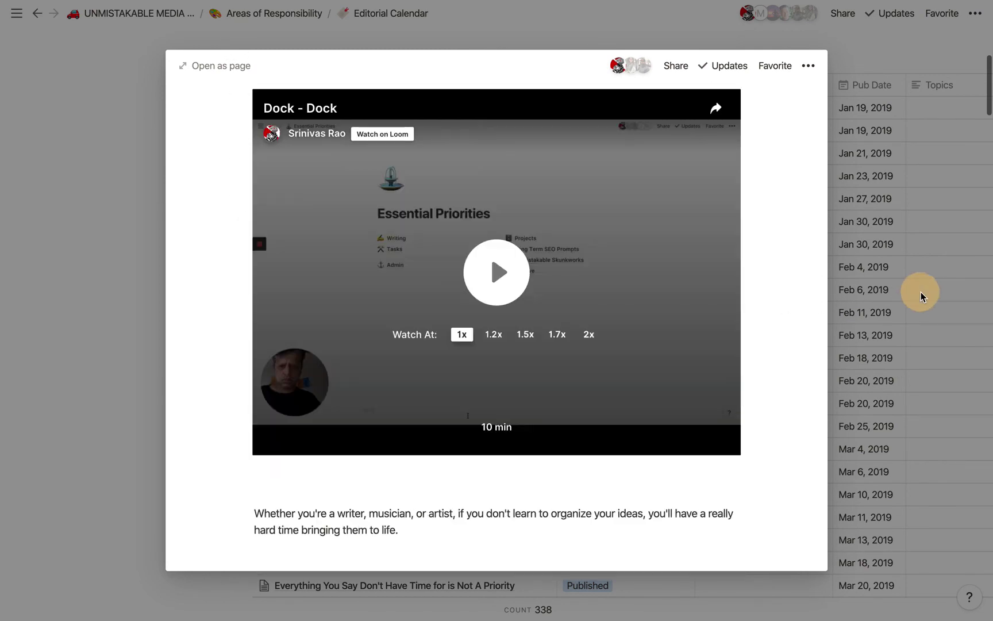
click(920, 292)
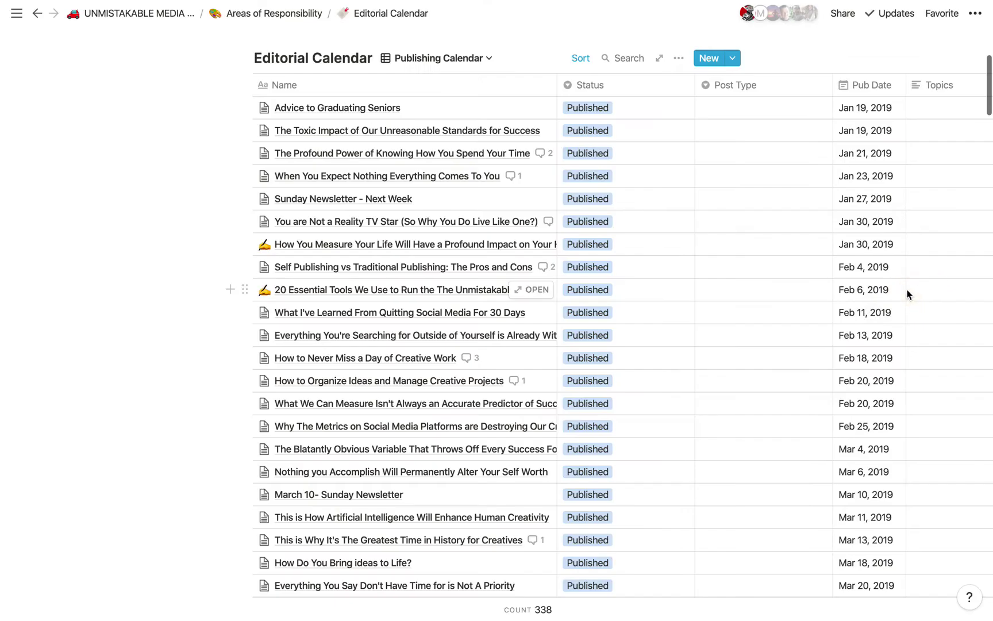
- Sort the Publishing Calendar view by Pub Date in descending order
scroll(406, 230, down, 7)
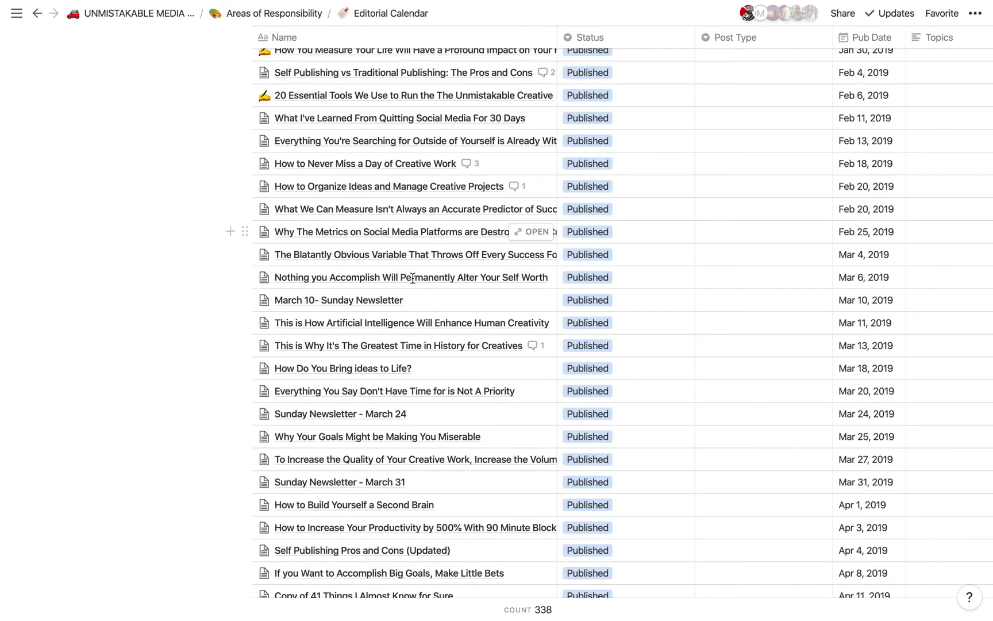
scroll(413, 278, up, 10)
click(858, 357)
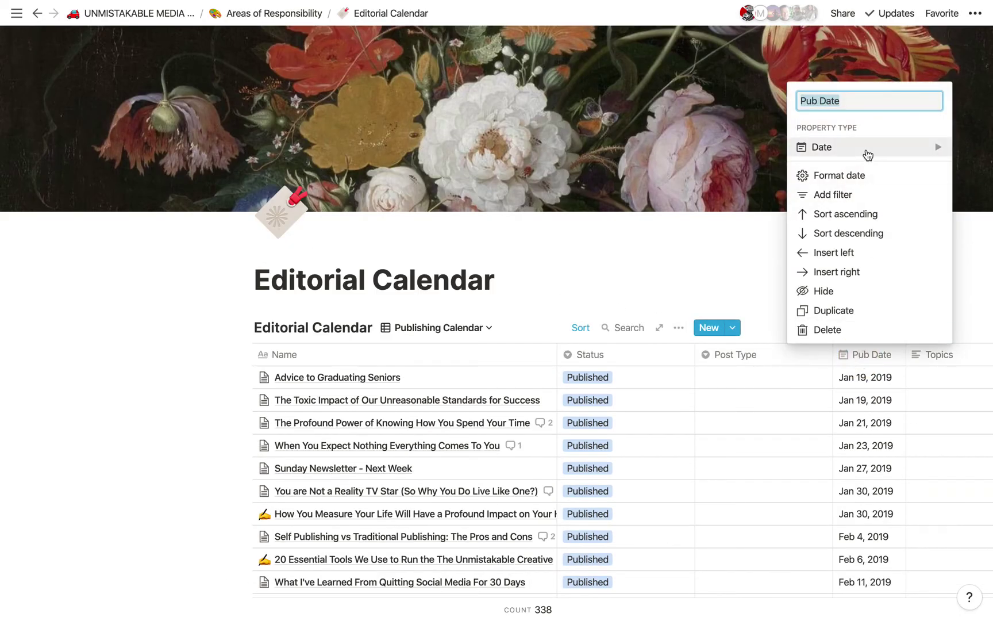
click(831, 221)
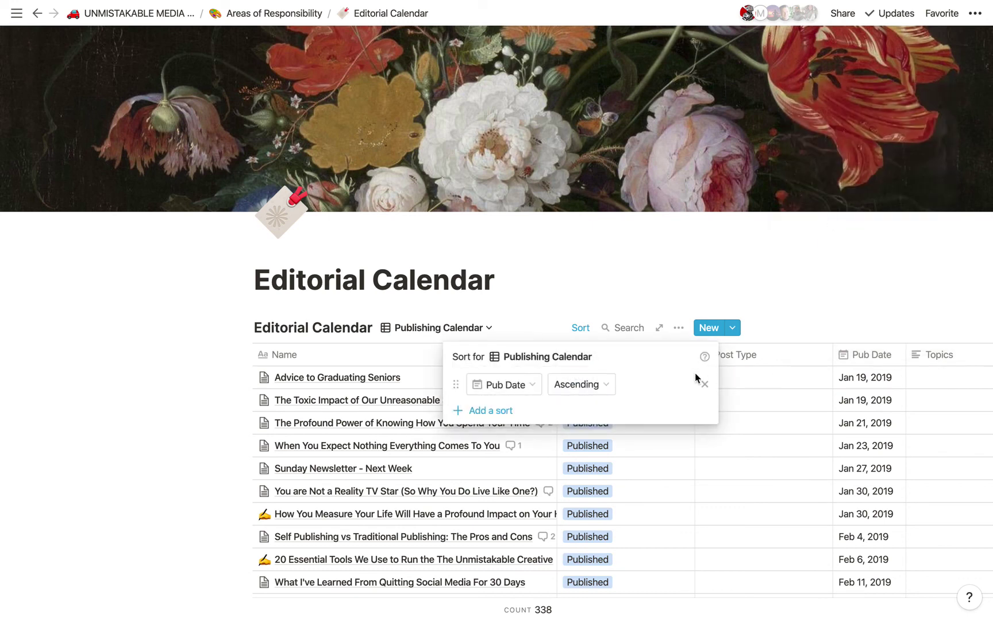
click(597, 390)
click(569, 426)
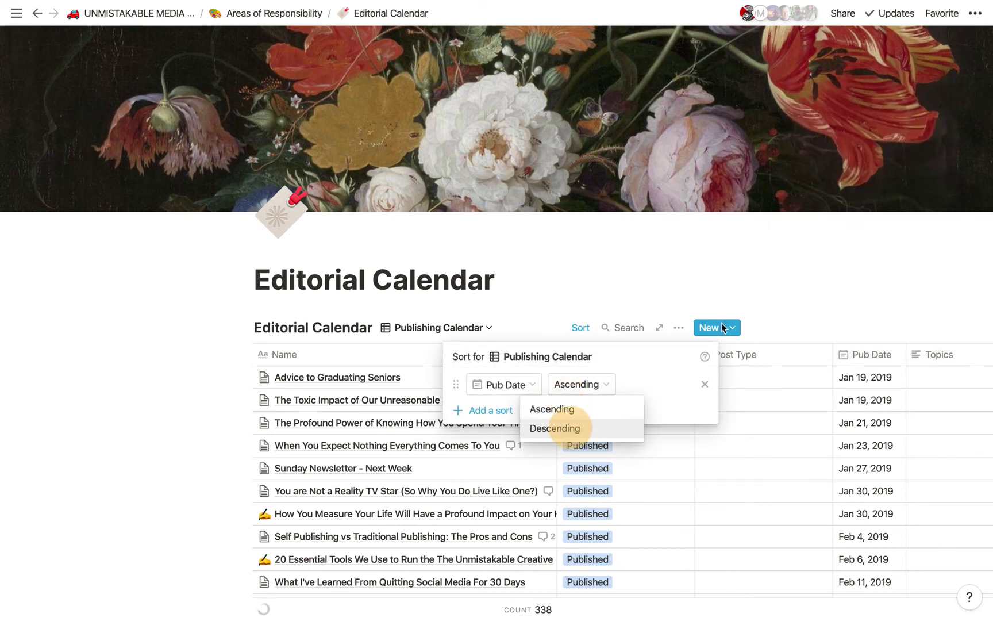
click(794, 301)
- Find the post "7 Habits of Highly Effective Artists" in the re-sorted table, preview it, and open it as a full page
scroll(594, 359, down, 2)
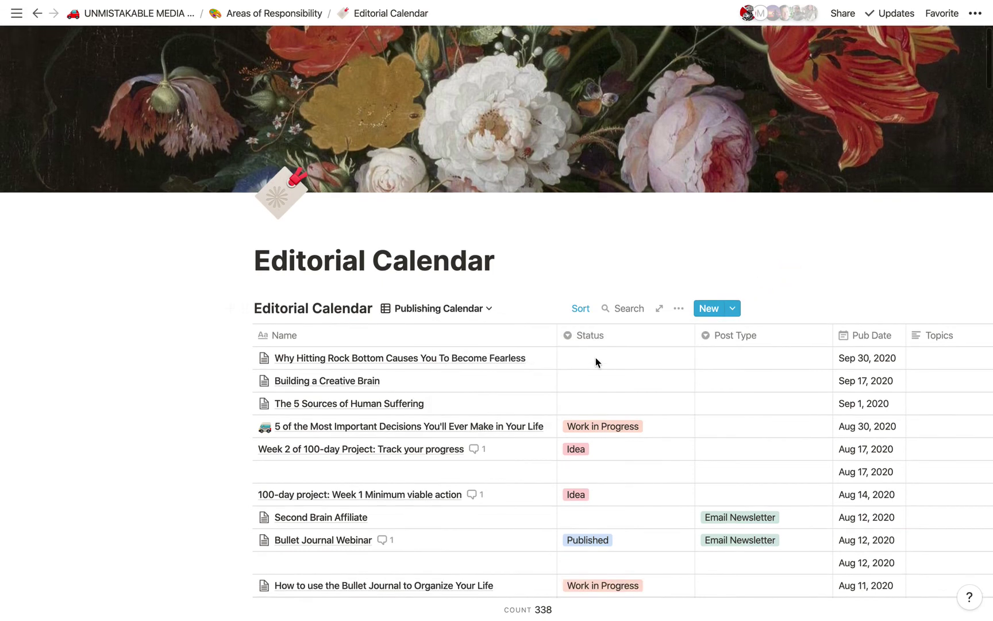
scroll(502, 466, down, 2)
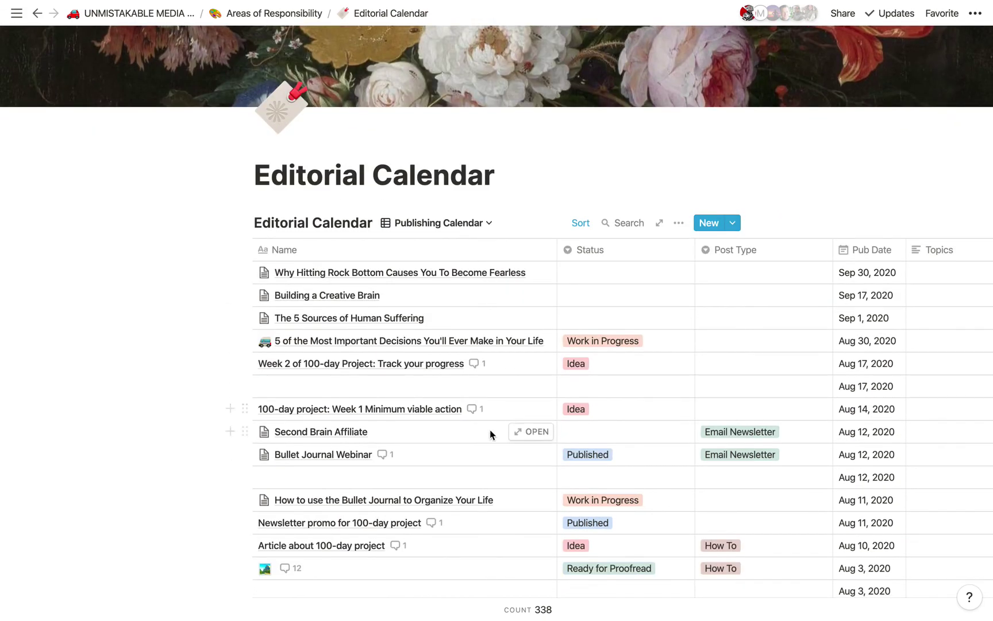
scroll(493, 432, down, 3)
scroll(494, 430, down, 1)
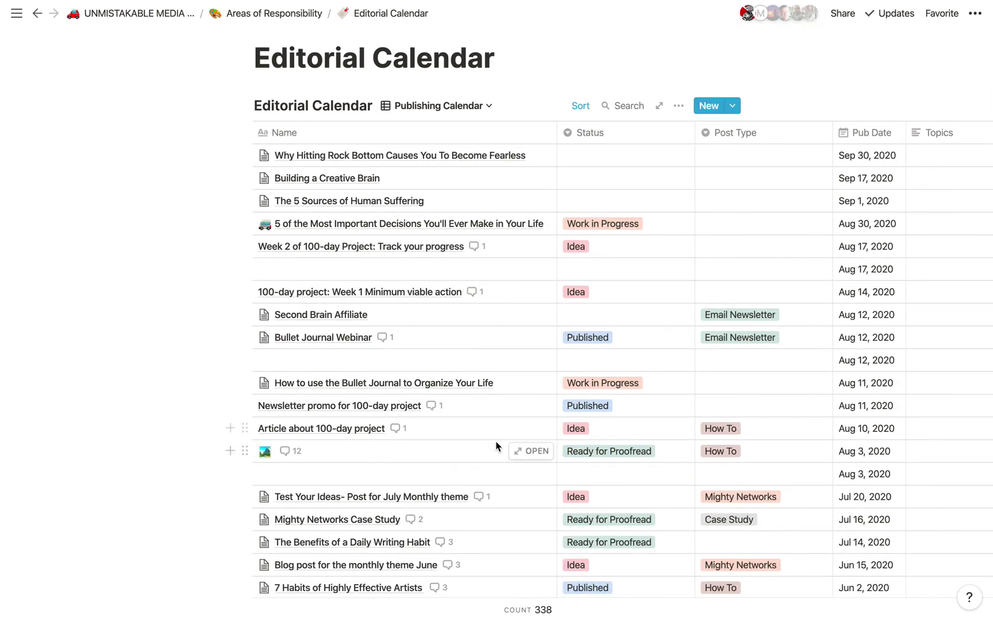
scroll(497, 445, down, 1)
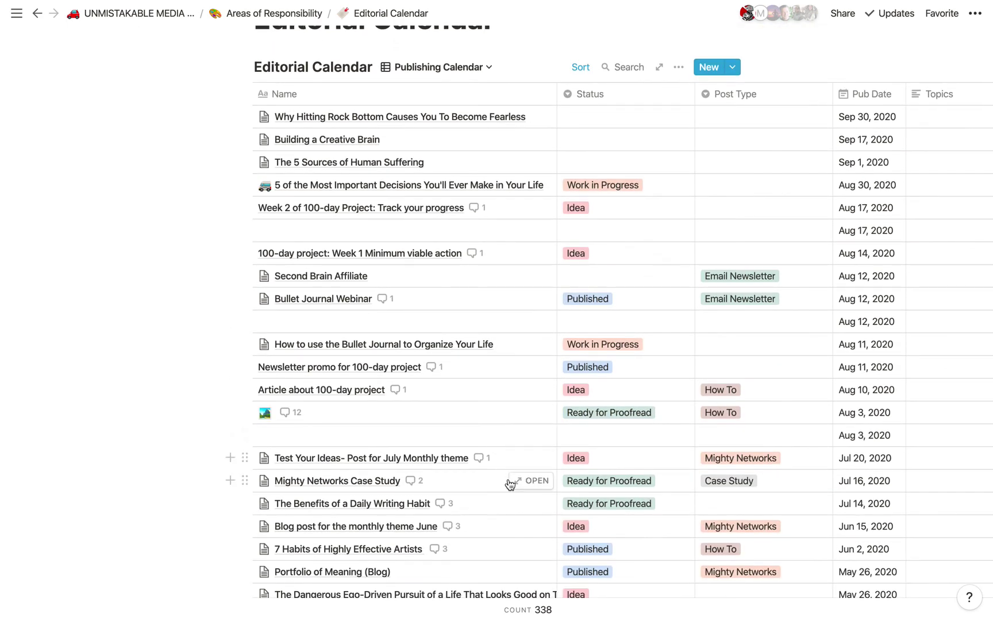
scroll(508, 483, down, 1)
click(522, 548)
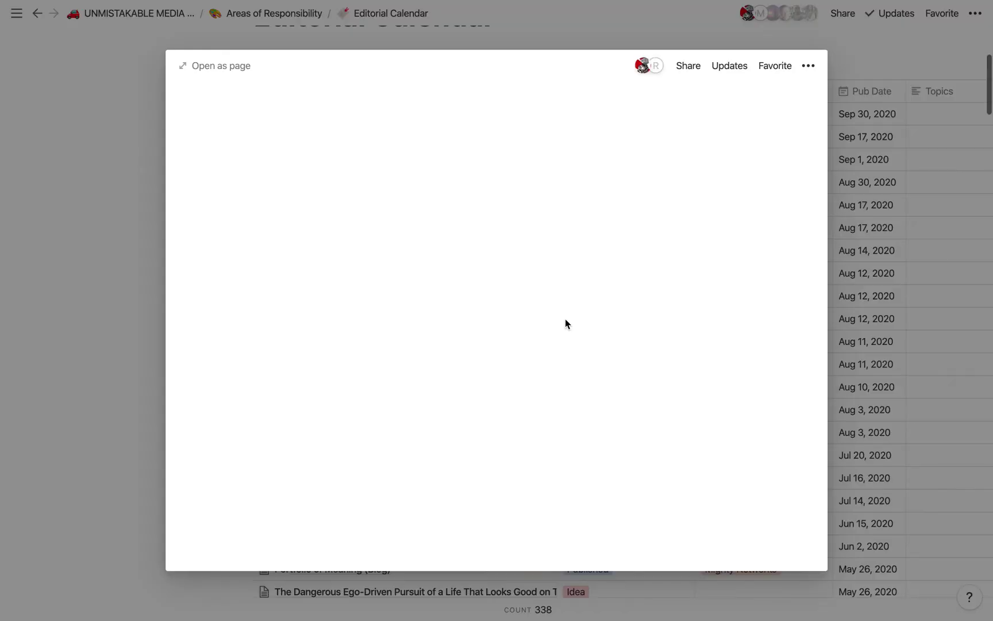
scroll(426, 242, down, 13)
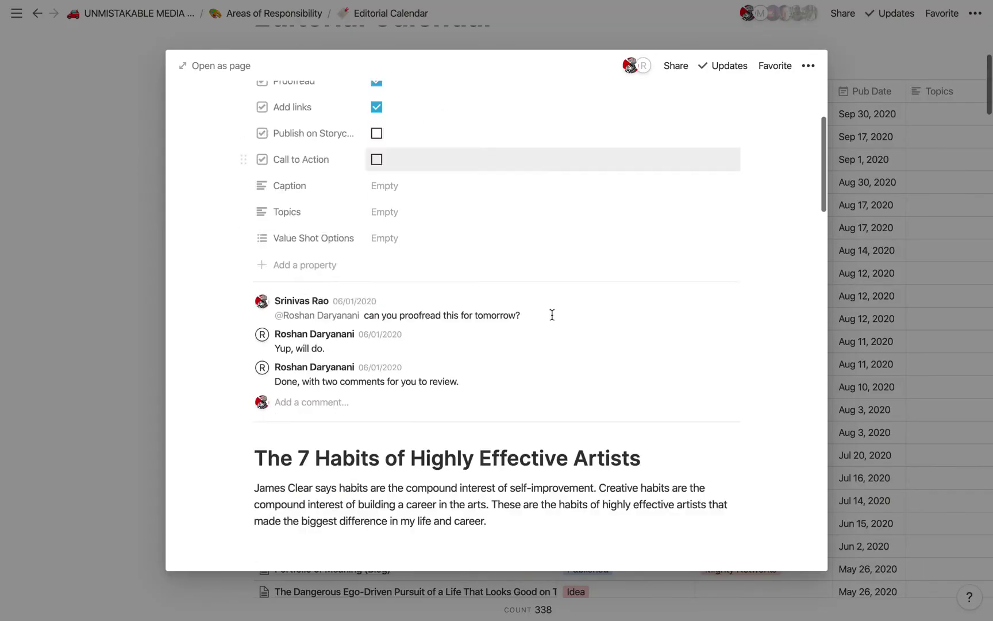
scroll(253, 78, up, 5)
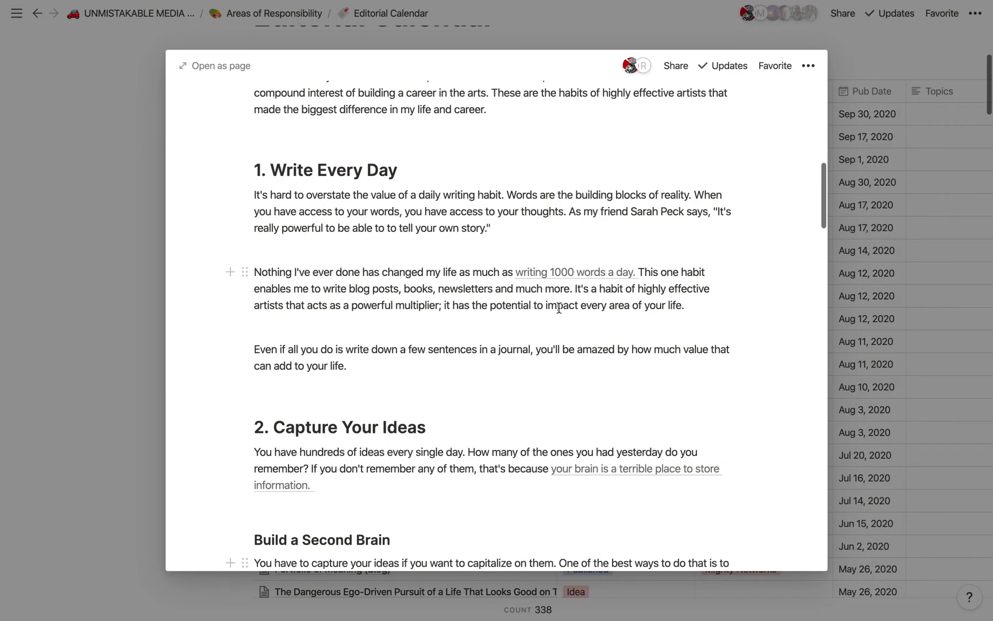
click(215, 65)
- Review the article's properties, proofreading comments, numbered habit sections, inline links and closing call to action
scroll(538, 284, down, 5)
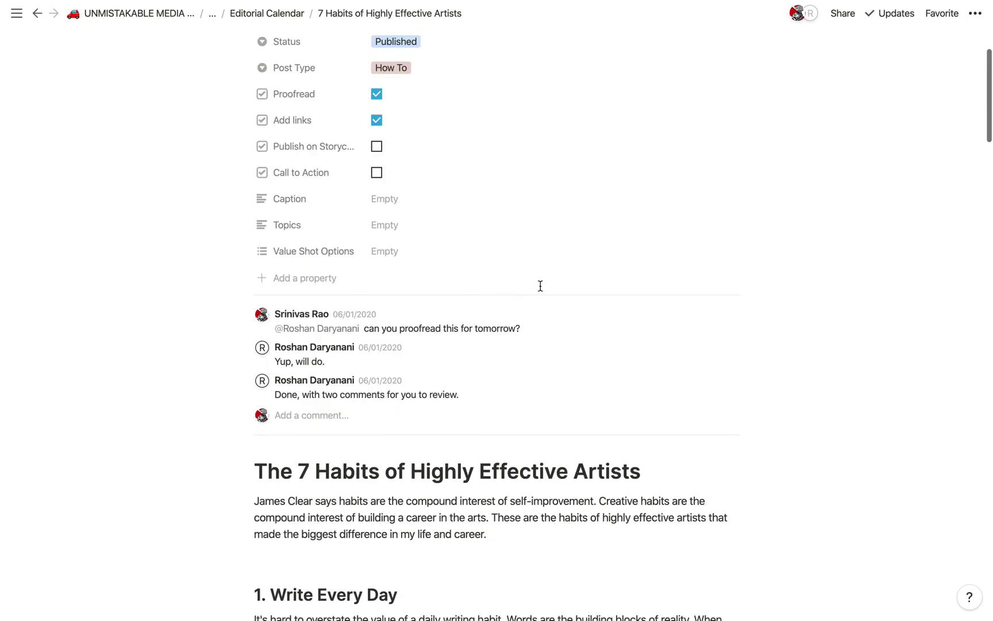
scroll(545, 287, up, 1)
scroll(547, 293, down, 3)
scroll(546, 287, down, 3)
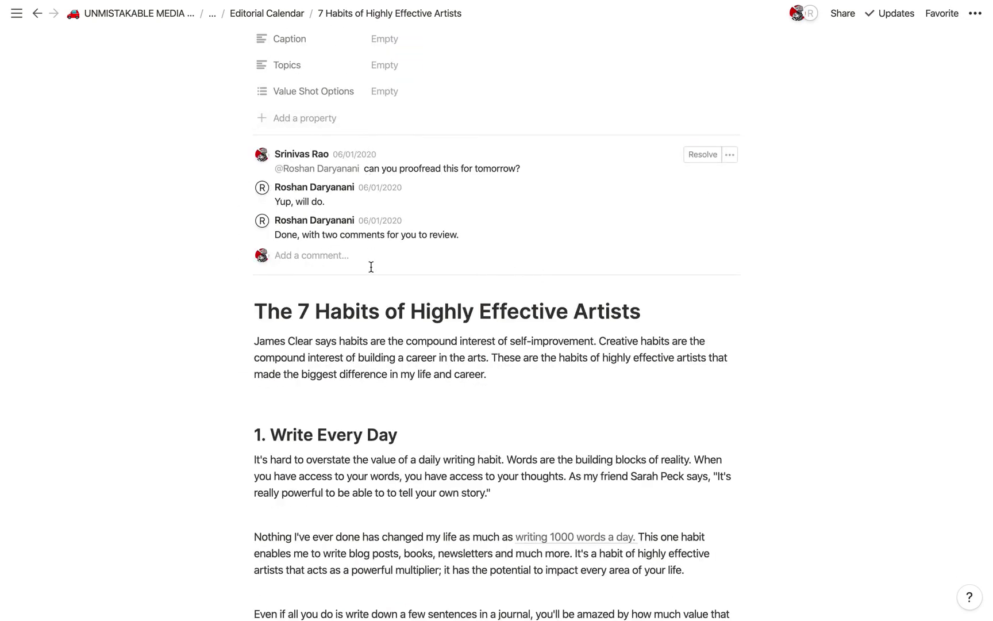
scroll(402, 218, down, 10)
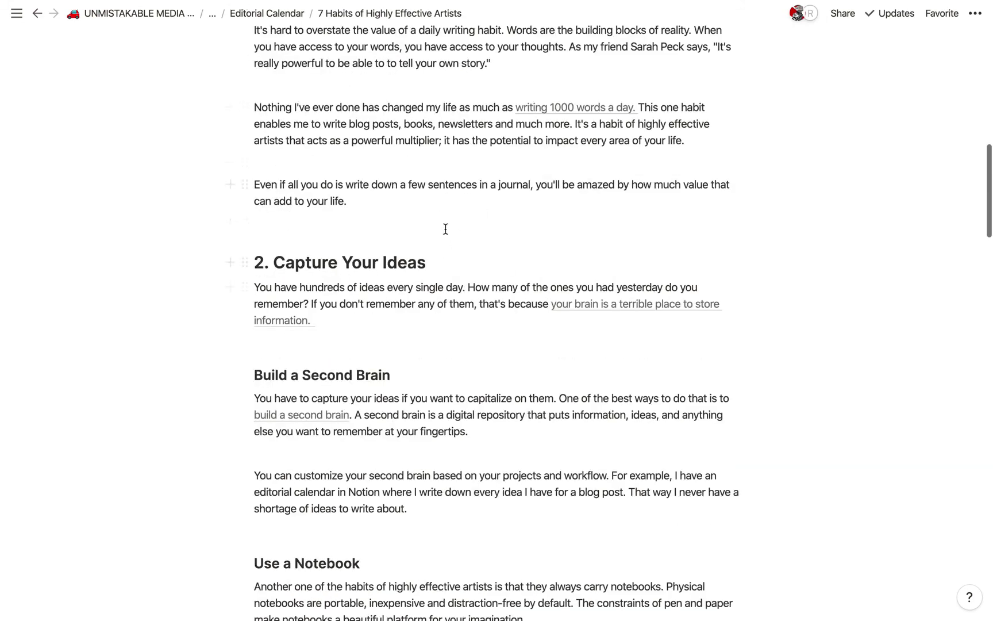
scroll(445, 228, down, 8)
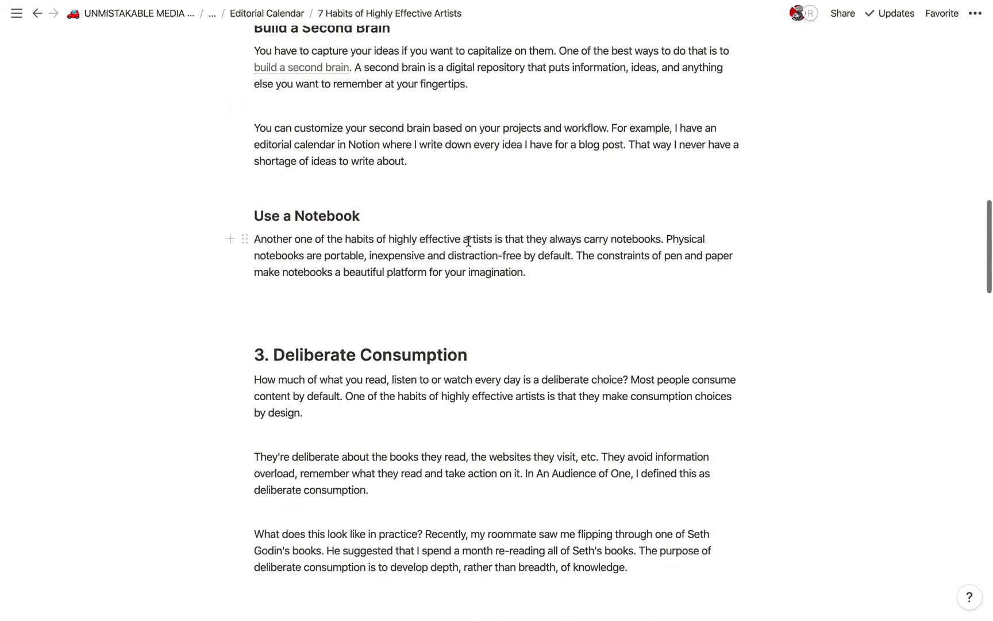
scroll(468, 241, down, 20)
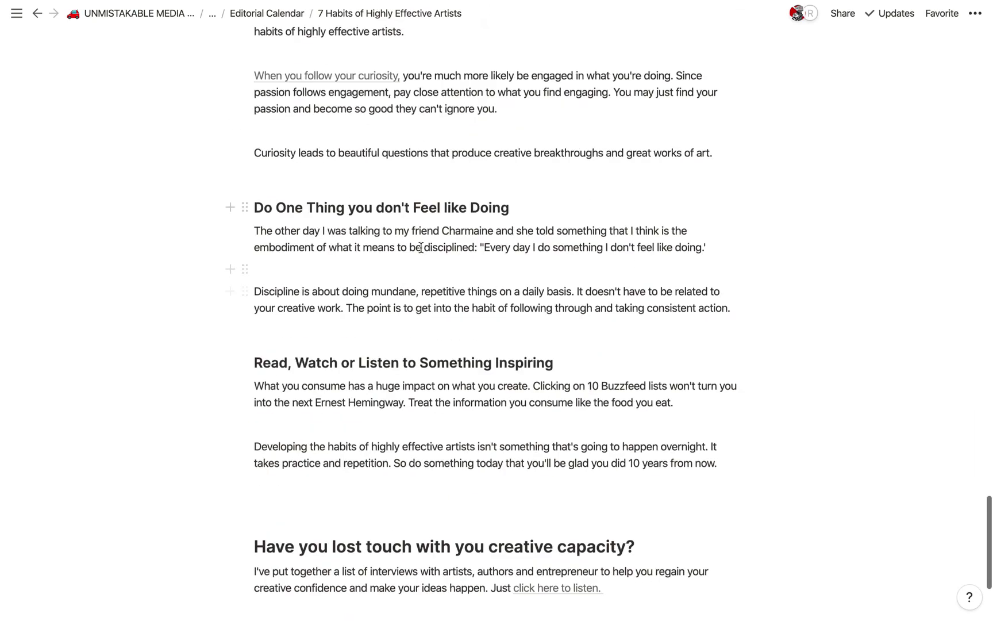
scroll(422, 236, down, 5)
scroll(532, 312, up, 10)
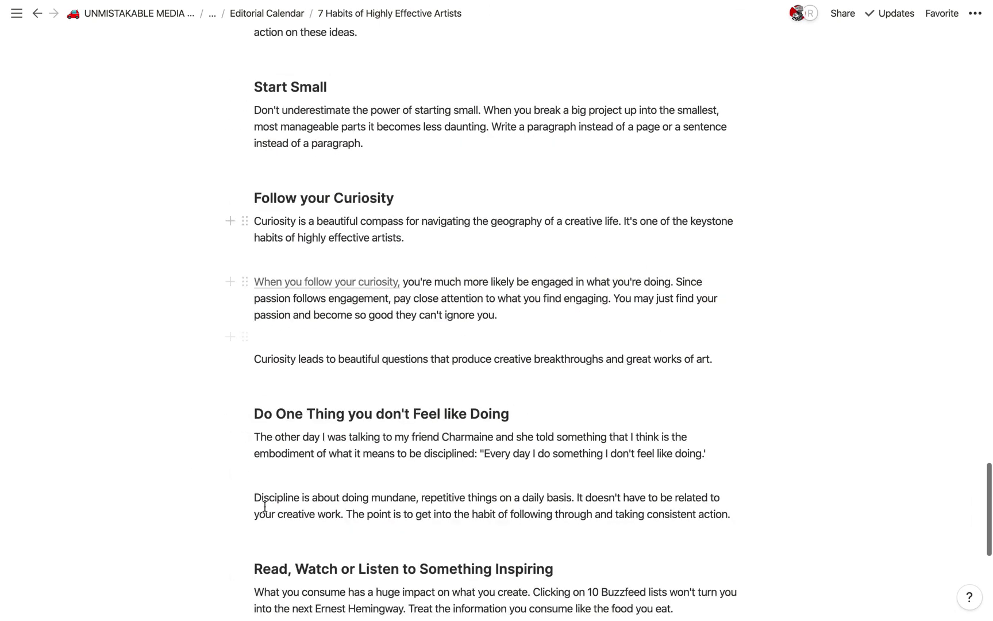
scroll(495, 394, up, 7)
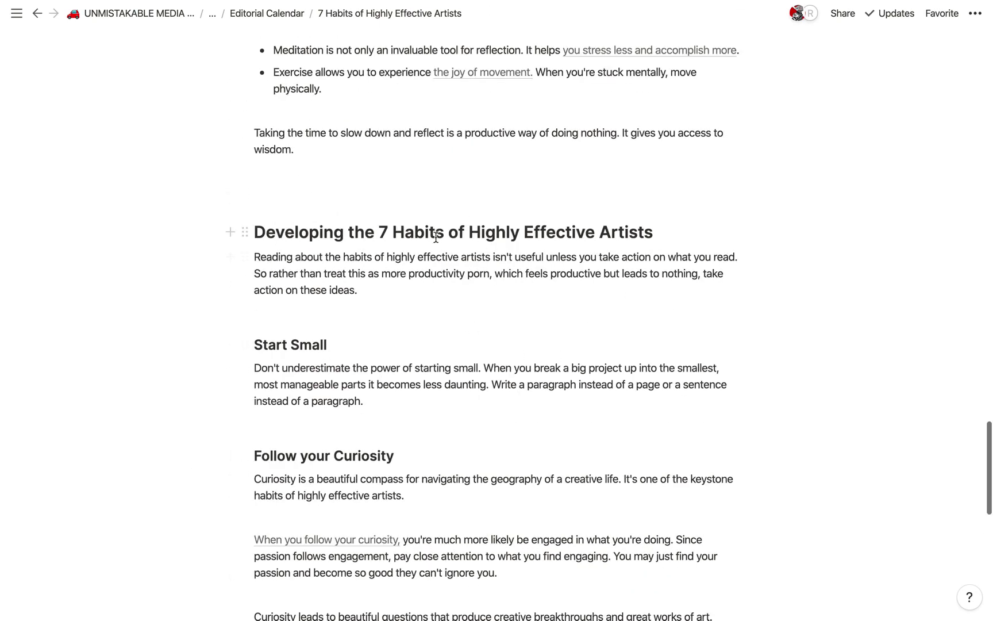
scroll(426, 259, up, 20)
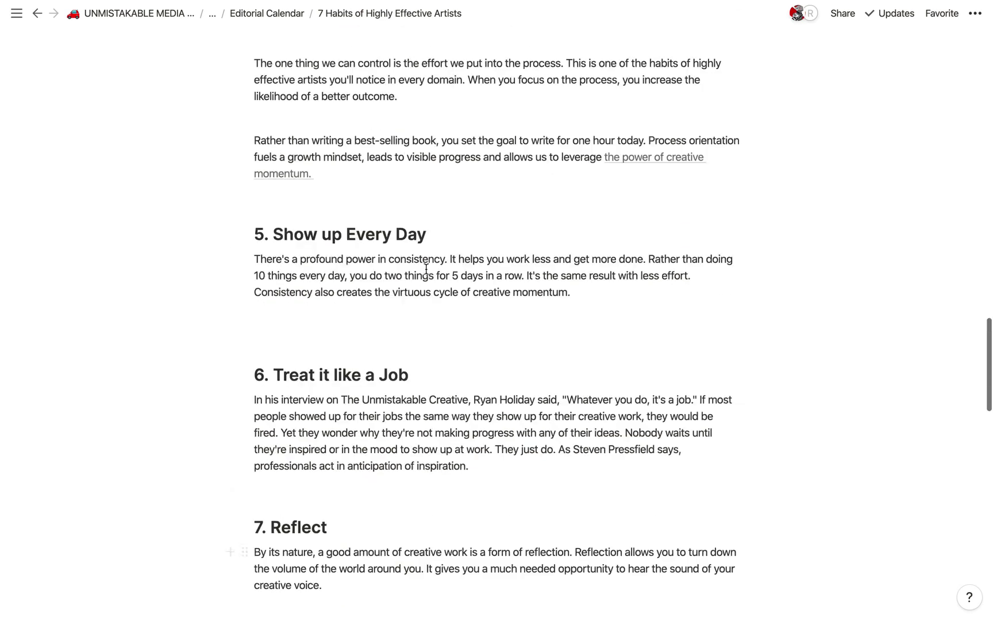
scroll(435, 262, up, 20)
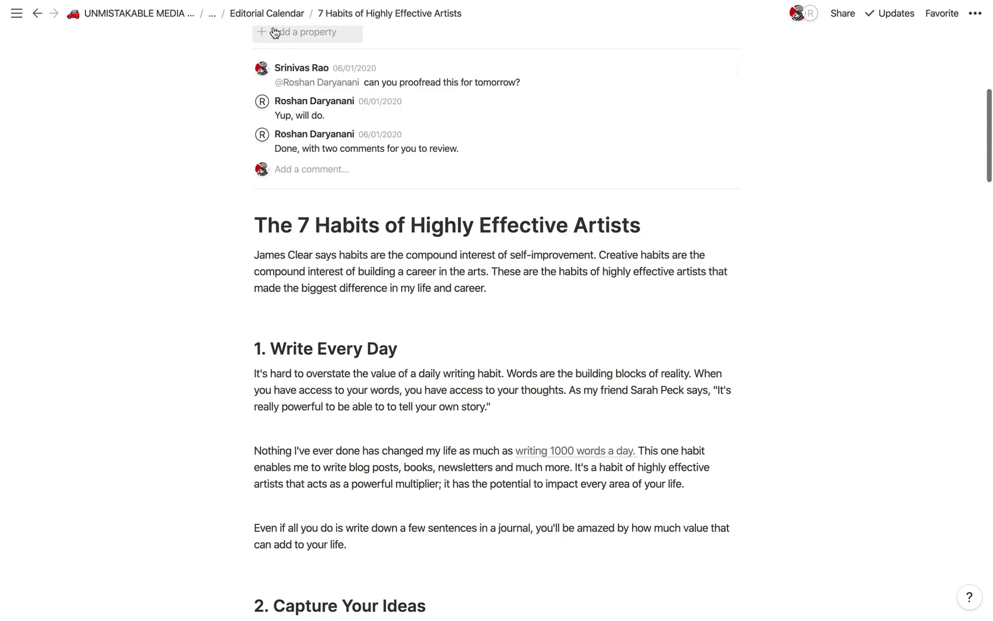
- Switch to the Notion Essentials workspace and open its Notion Essentials Edtorial page
mouse_move(2, 50)
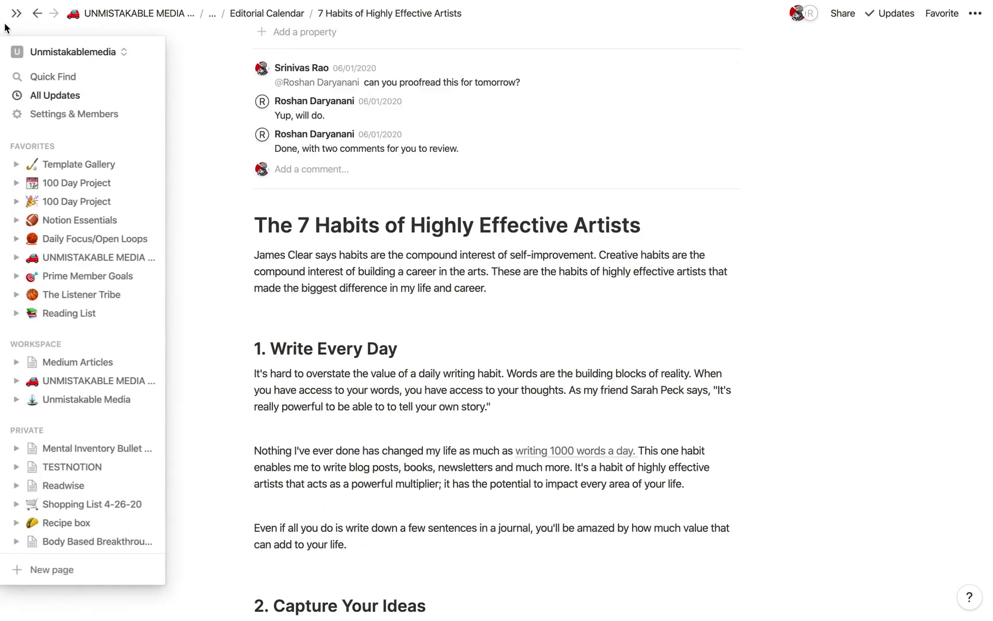
click(35, 52)
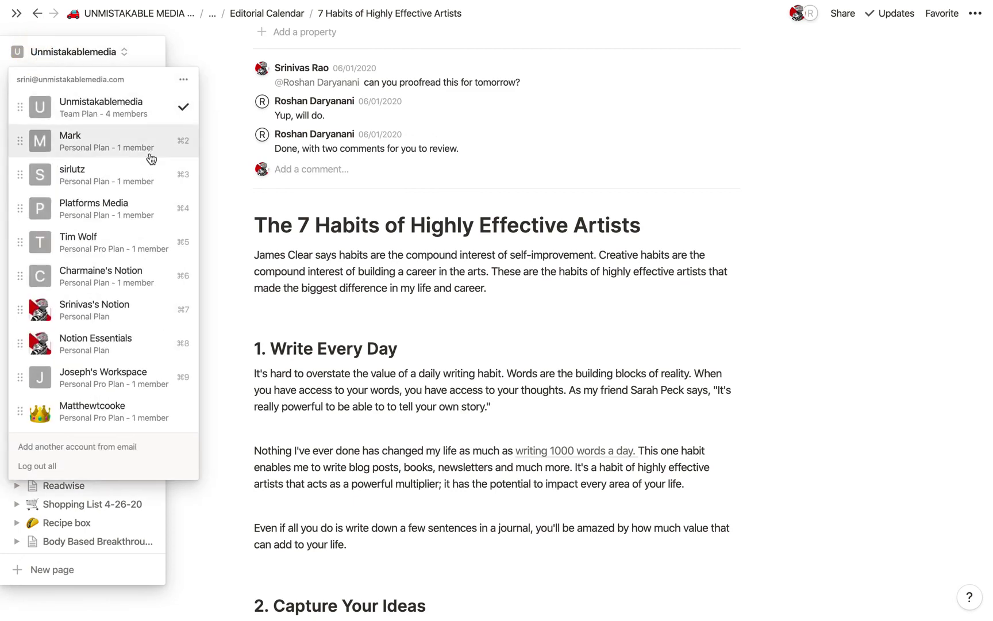
click(97, 342)
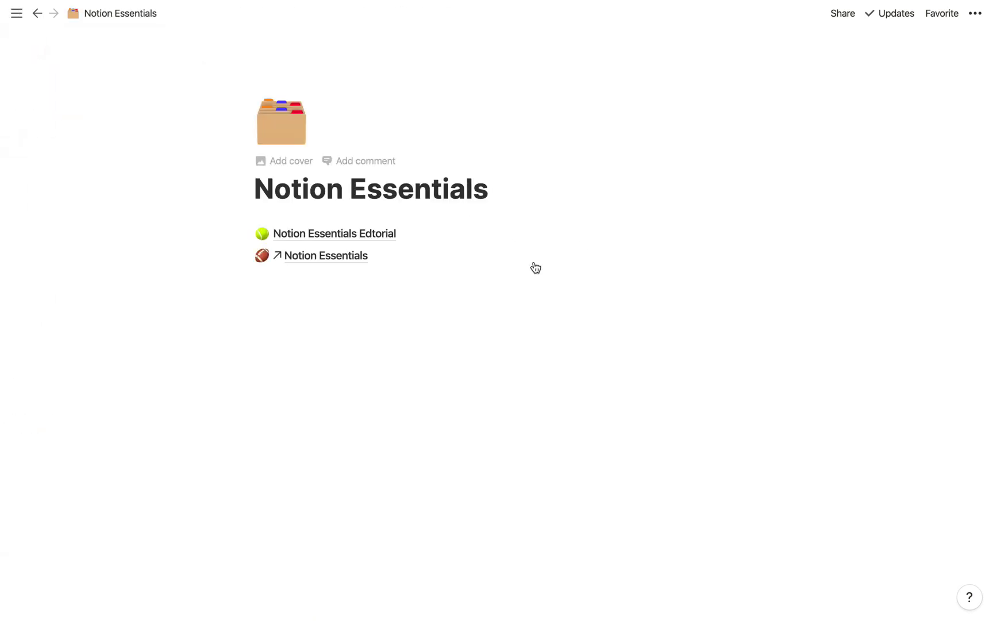
click(352, 231)
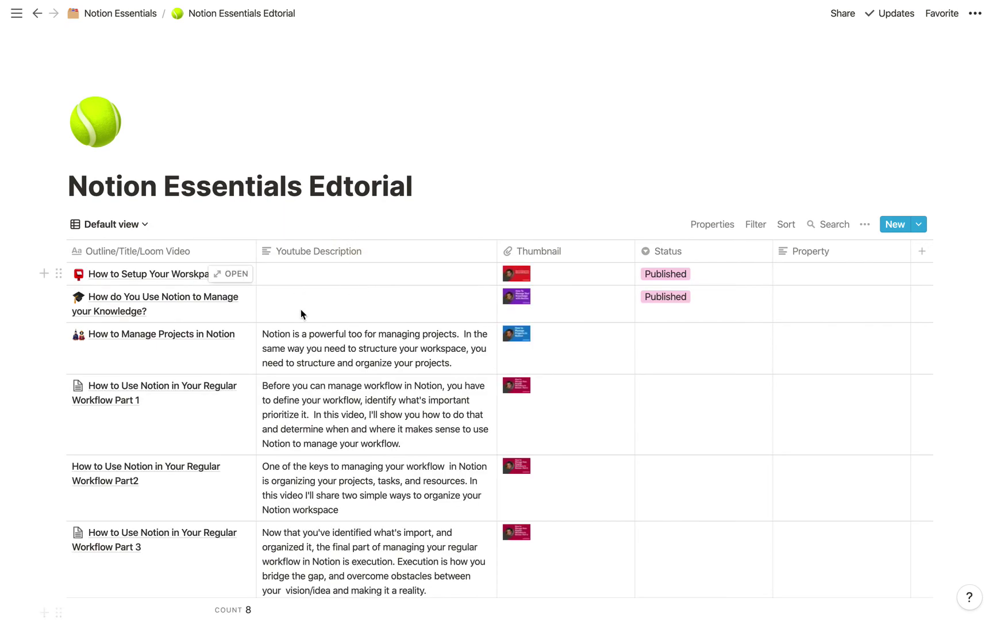
- Find the entry "How I use Notion as a Writer and Blogger" in the table and open it as a full page
scroll(224, 273, down, 5)
click(224, 389)
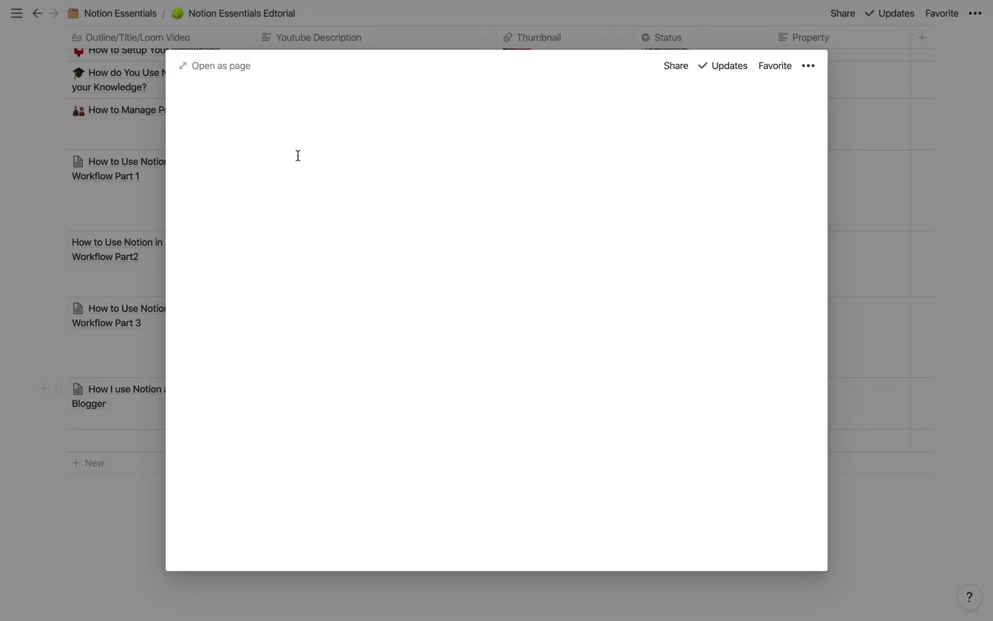
click(237, 73)
- Review the video outline's "Why Use Notion for Writing" bullets and the "Free Writing" section with its linked pages
scroll(505, 290, down, 10)
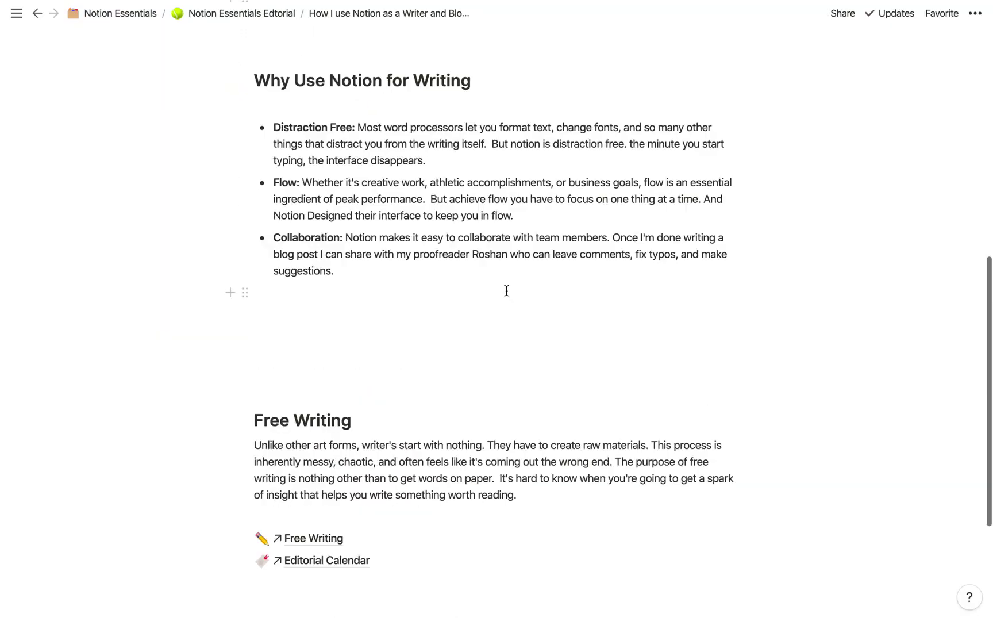
scroll(521, 300, down, 2)
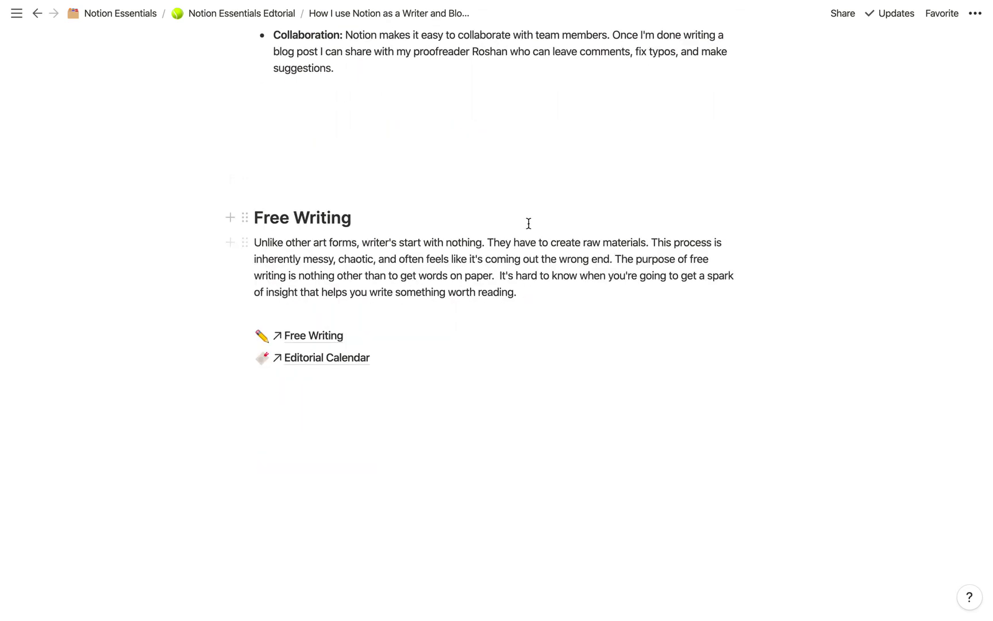
click(559, 190)
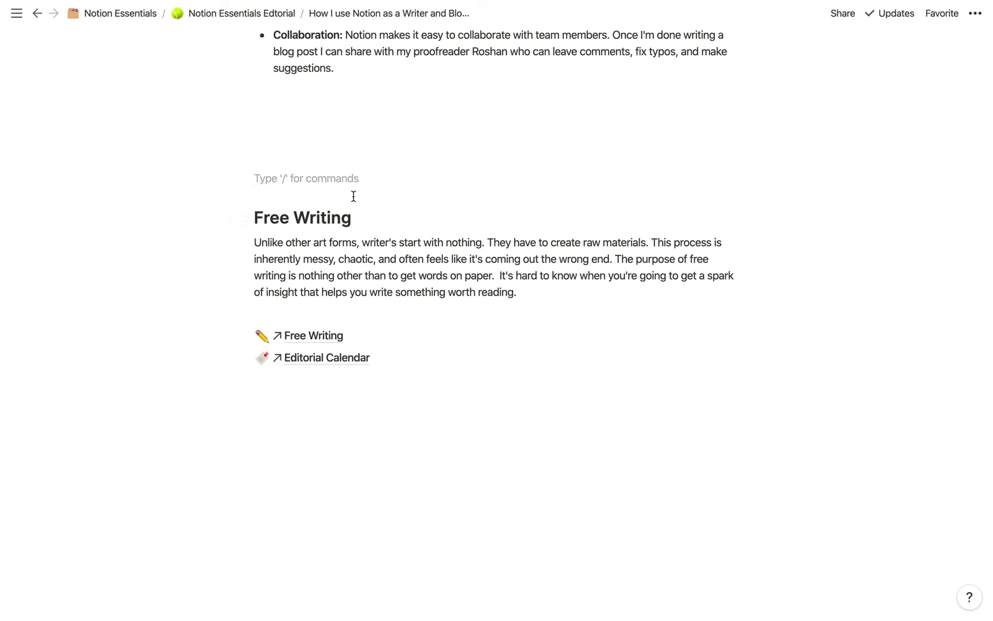
scroll(314, 212, up, 1)
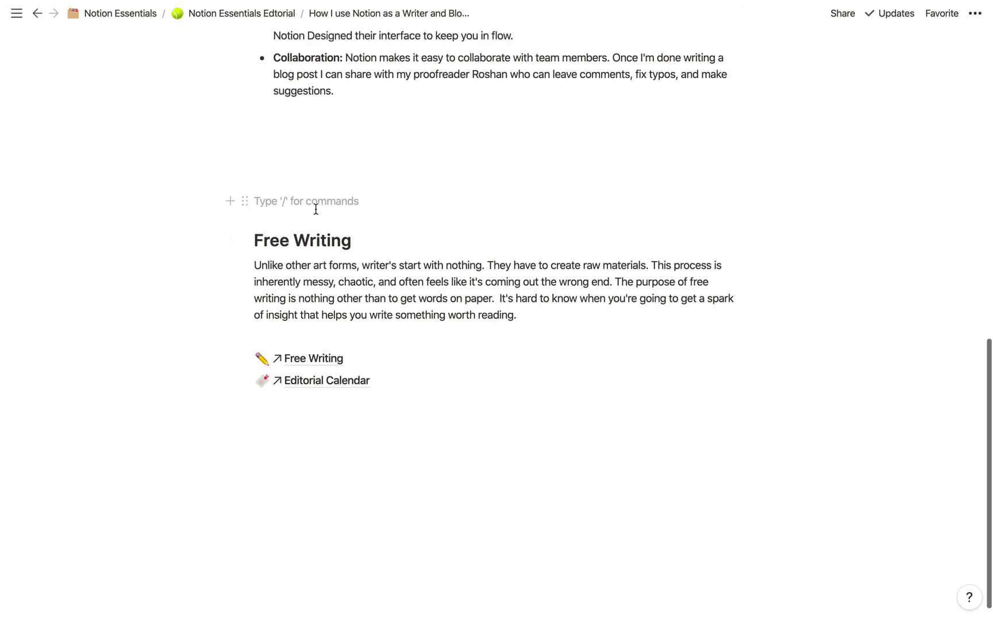
scroll(316, 210, up, 2)
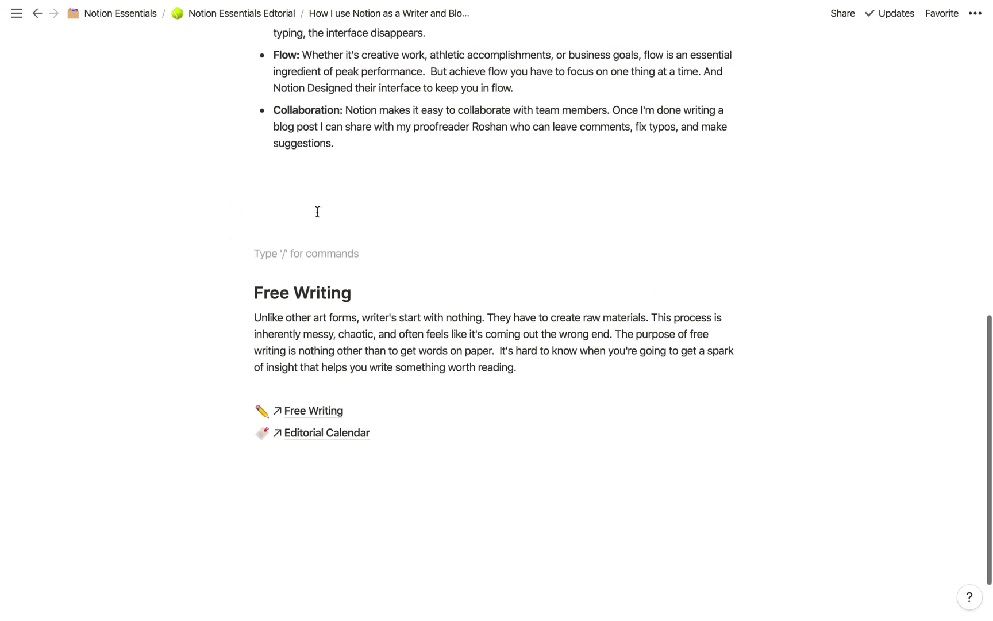
scroll(316, 210, up, 4)
scroll(318, 211, down, 7)
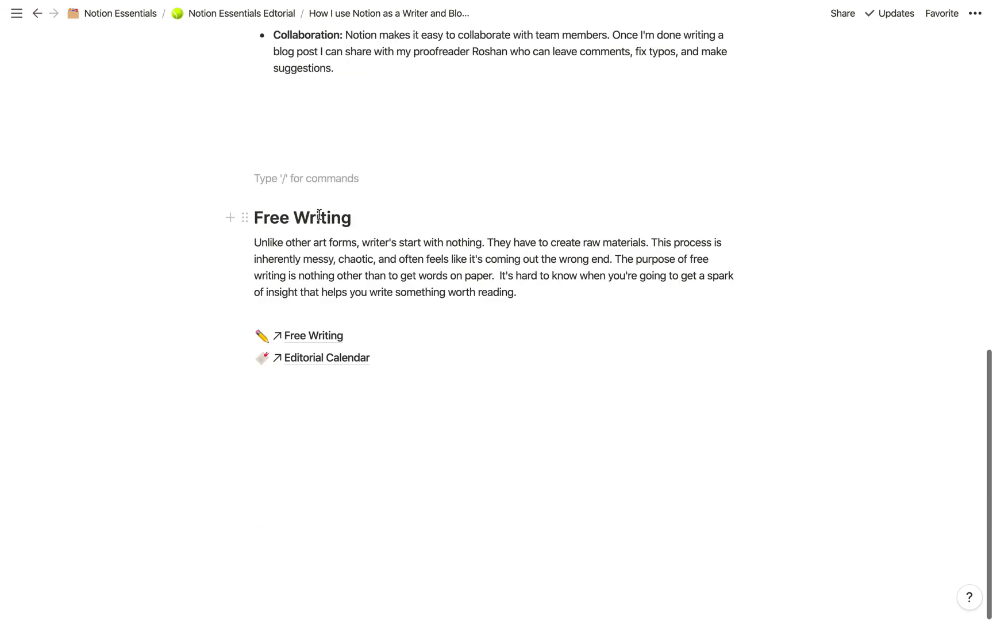
scroll(317, 210, up, 4)
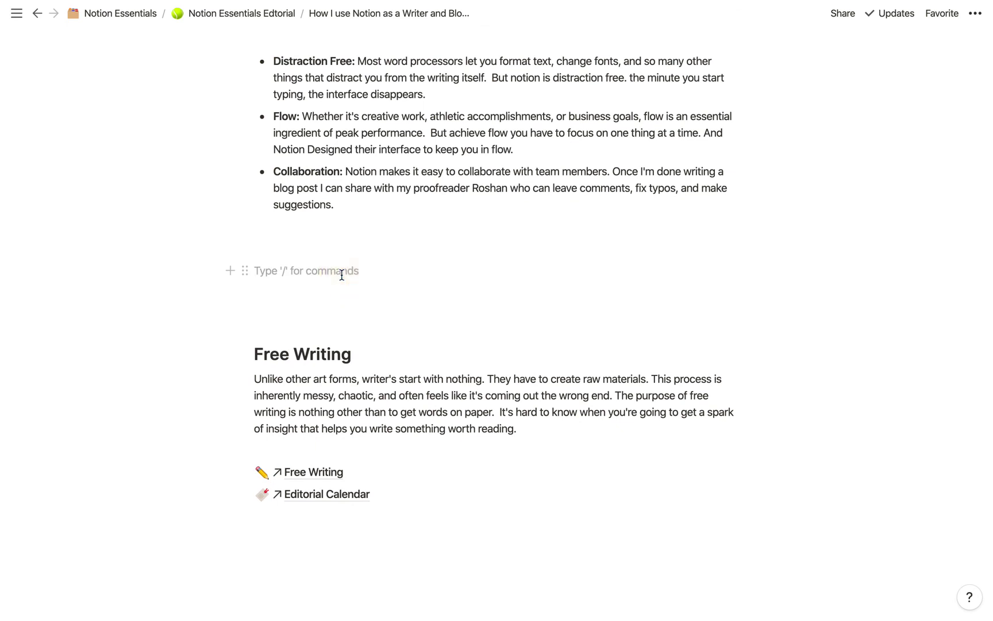
scroll(342, 275, up, 1)
scroll(336, 296, up, 6)
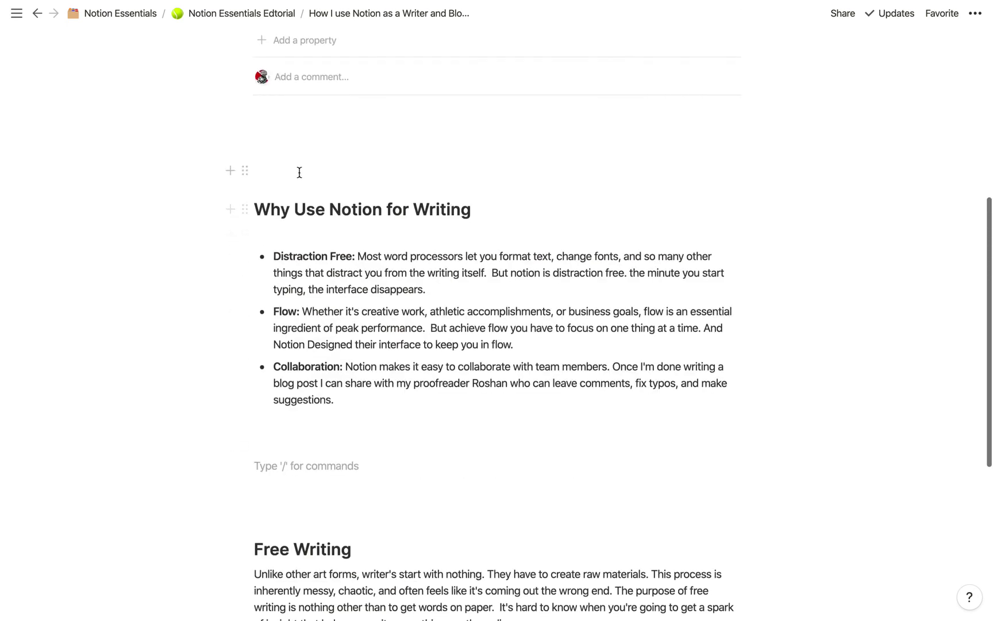
- Delete two empty lines above the "Why Use Notion for Writing" heading
click(297, 170)
scroll(297, 170, down, 1)
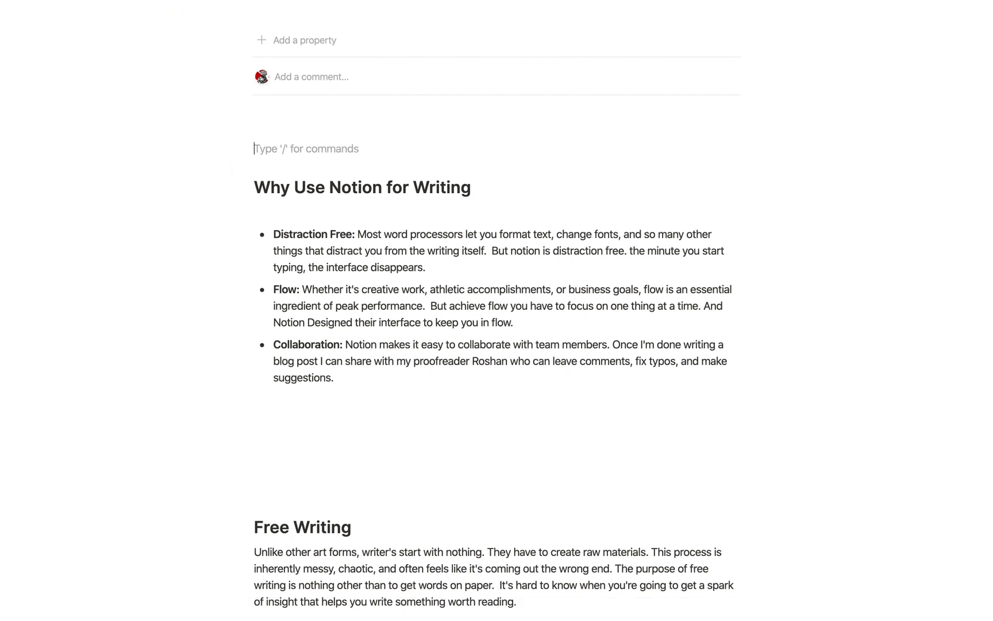
scroll(493, 370, down, 1)
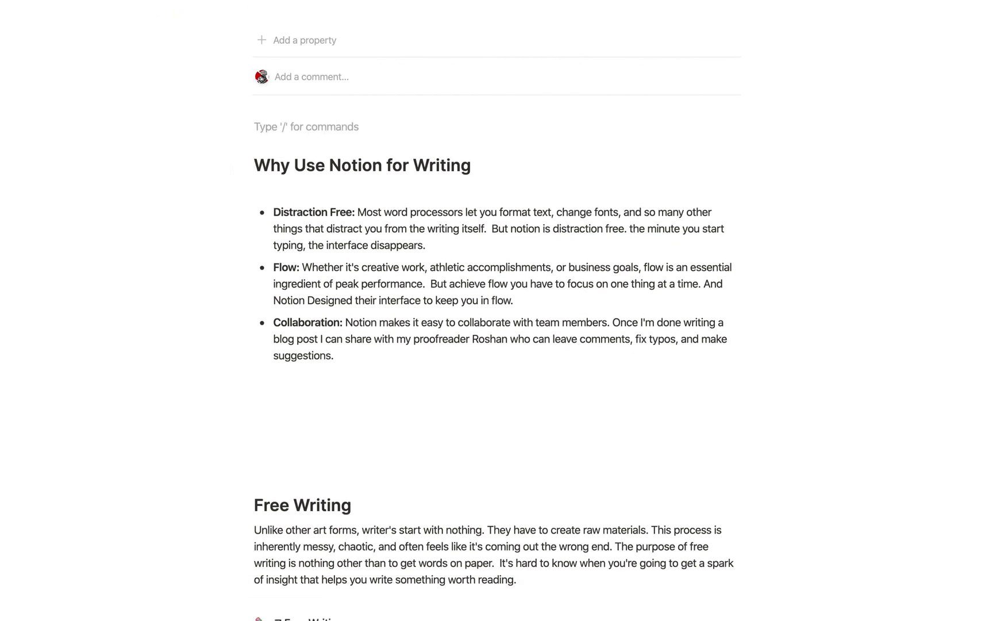